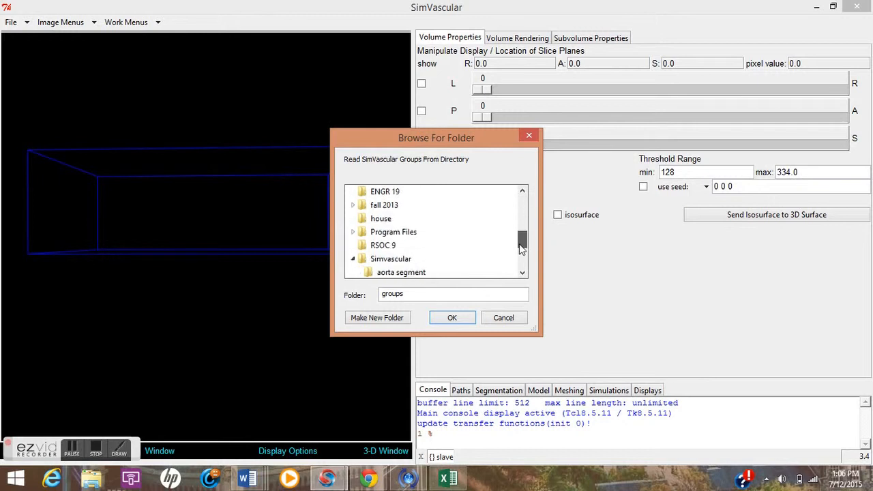
Load the SimVascular segmentation groups from the groups folder.
{"action": "left_click", "coordinate": [401, 232]}
{"action": "left_click", "coordinate": [441, 318]}
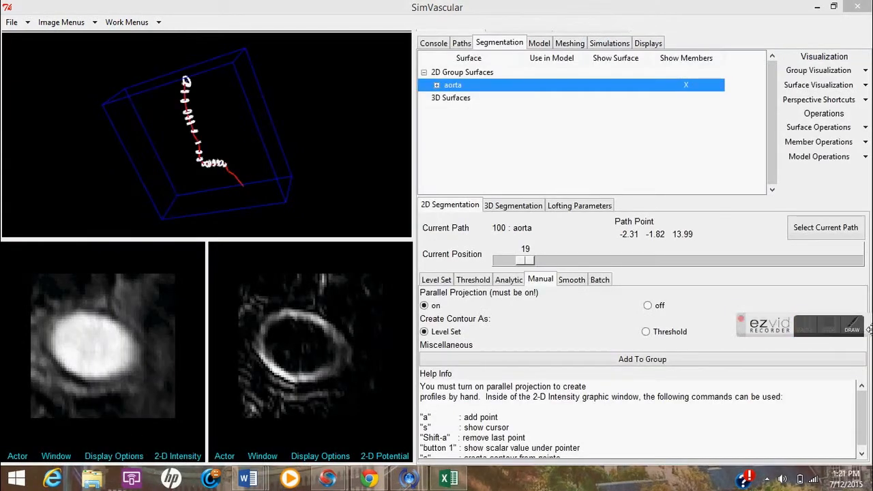
{"action": "left_click_drag", "start_coordinate": [830, 335], "coordinate": [749, 336]}
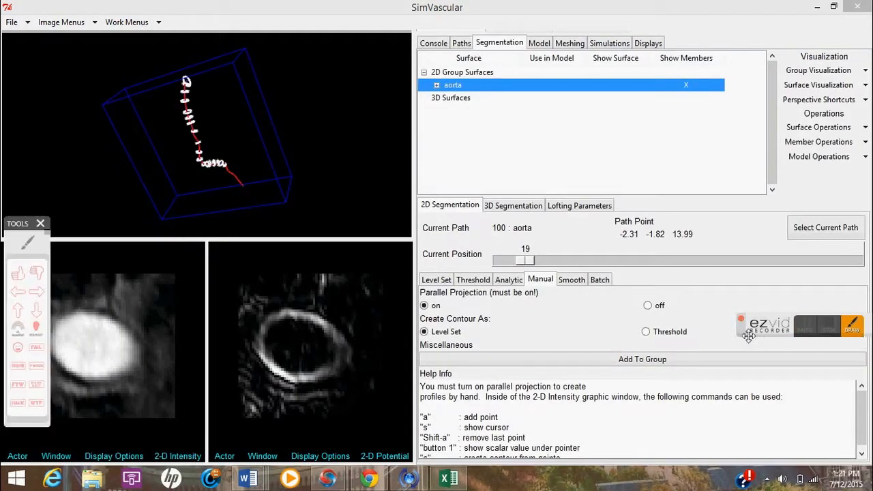
{"action": "left_click", "coordinate": [27, 241]}
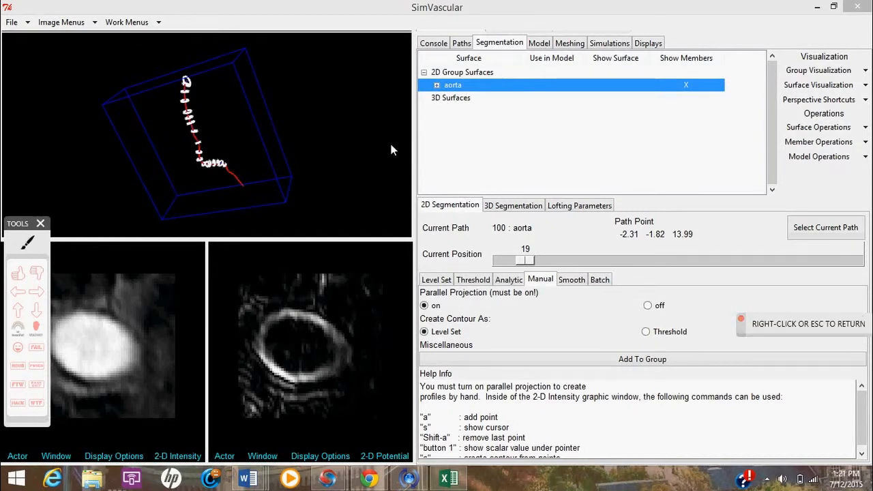
{"action": "mouse_move", "coordinate": [428, 84]}
{"action": "left_mouse_down"}
{"action": "mouse_move", "coordinate": [473, 89]}
{"action": "mouse_move", "coordinate": [447, 101]}
{"action": "mouse_move", "coordinate": [425, 86]}
{"action": "mouse_move", "coordinate": [427, 95]}
{"action": "left_mouse_up"}
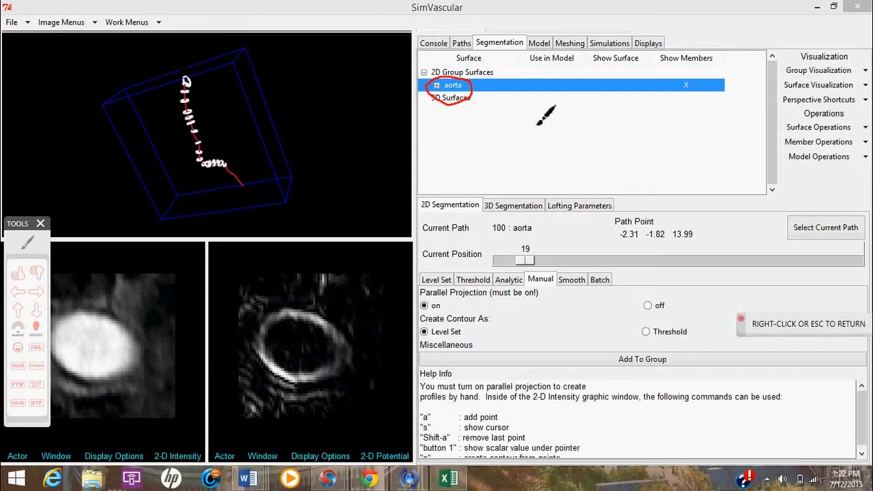
{"action": "right_click", "coordinate": [739, 137]}
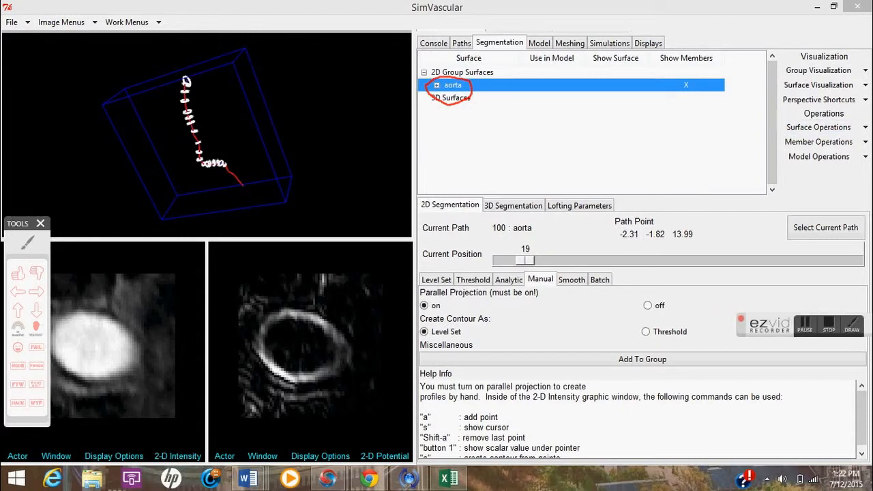
Duplicate the aorta segmentation group as a new group named aorta_test.
{"action": "left_click", "coordinate": [853, 127]}
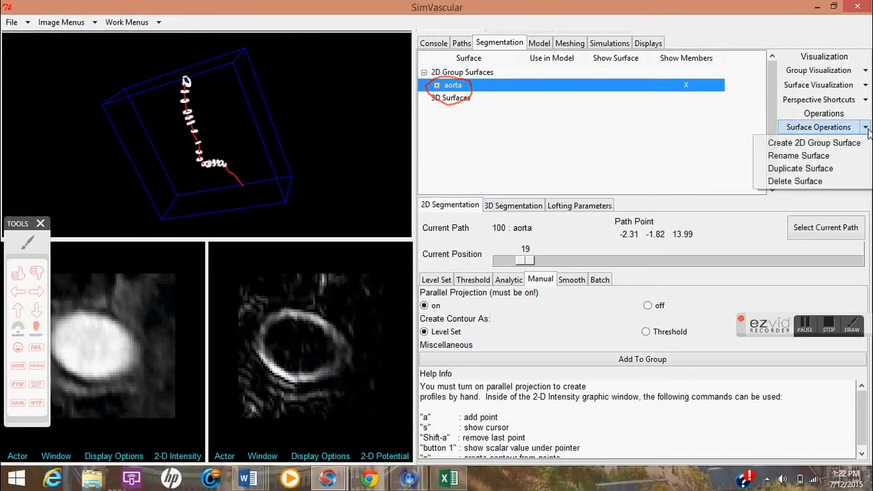
{"action": "left_click", "coordinate": [829, 168]}
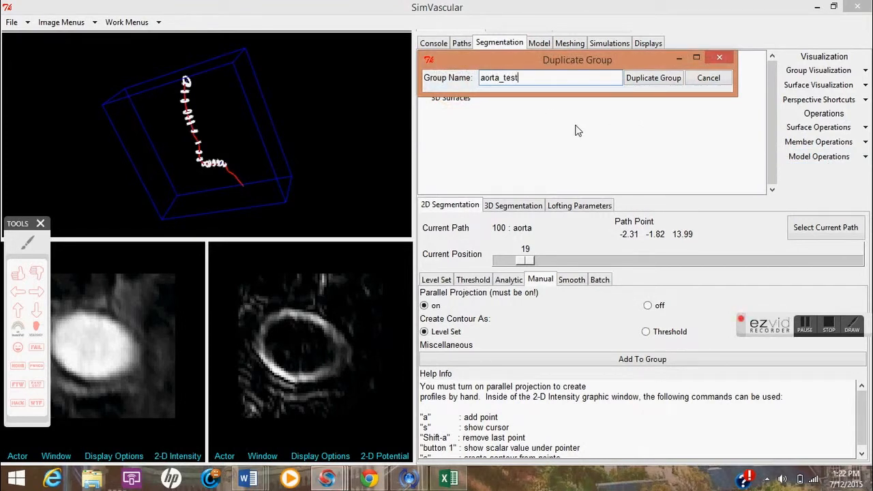
{"action": "left_click", "coordinate": [640, 80]}
Set the duplicated aorta_test group to be used in the model.
{"action": "left_click", "coordinate": [439, 86]}
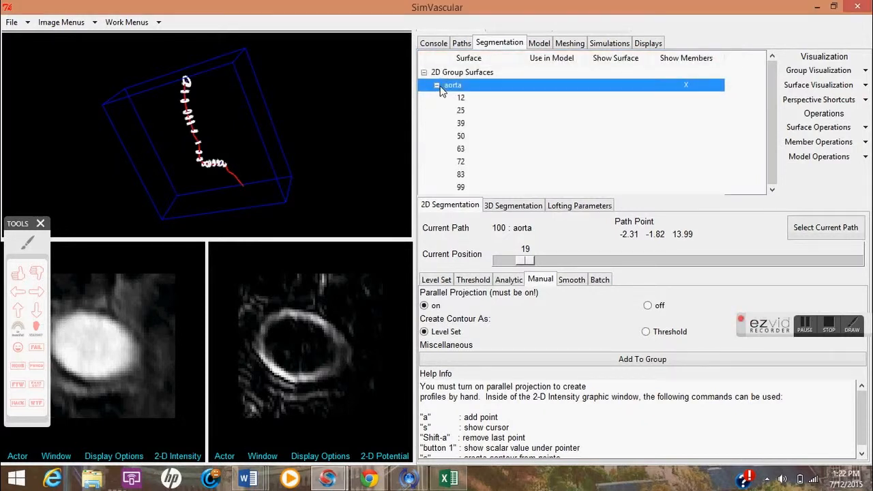
{"action": "left_click", "coordinate": [437, 86]}
{"action": "left_click", "coordinate": [437, 99]}
{"action": "left_click", "coordinate": [438, 98]}
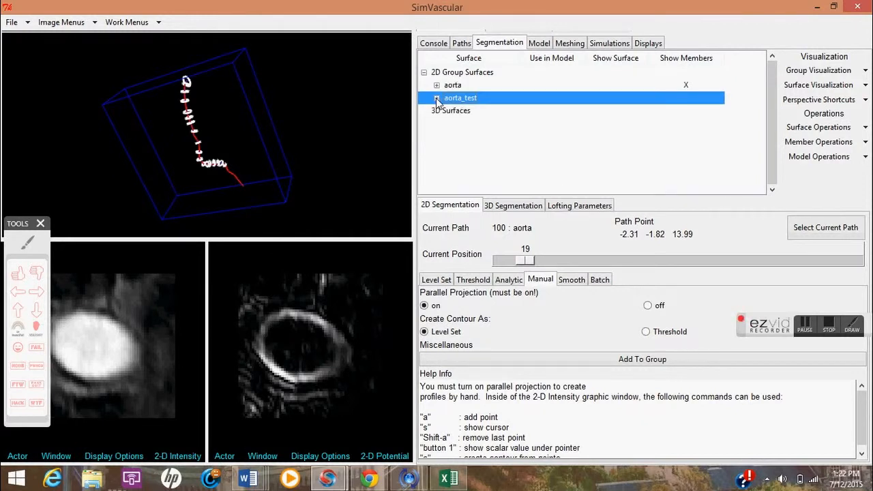
{"action": "left_click", "coordinate": [805, 325]}
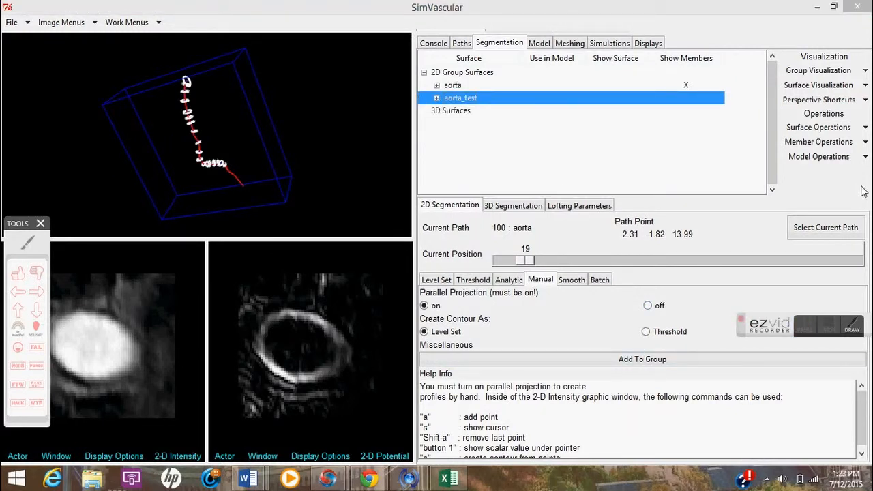
{"action": "left_click", "coordinate": [866, 156]}
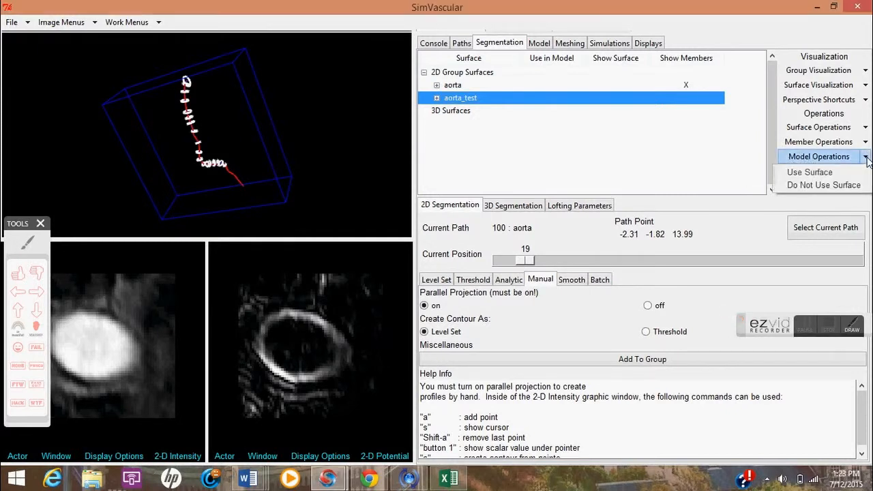
{"action": "left_click", "coordinate": [850, 173]}
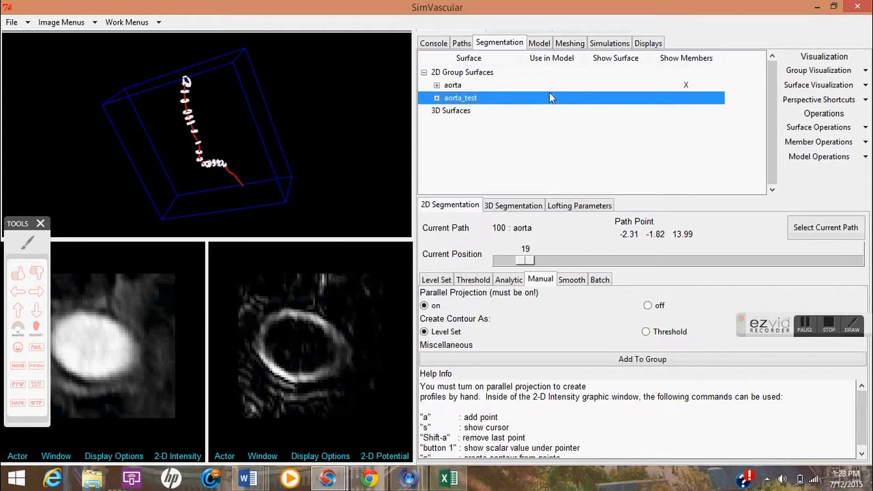
{"action": "left_click", "coordinate": [806, 325]}
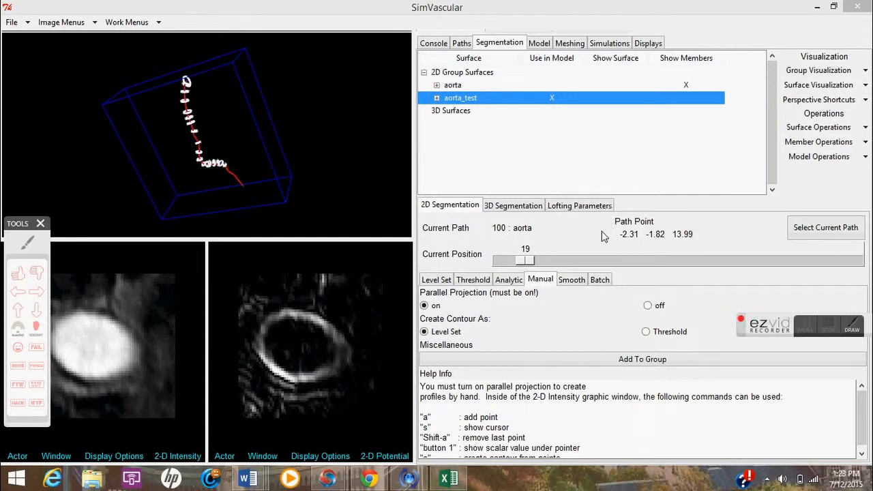
Create a pre-op solid model from the segmentation groups, naming it modelone.
{"action": "left_click", "coordinate": [540, 43]}
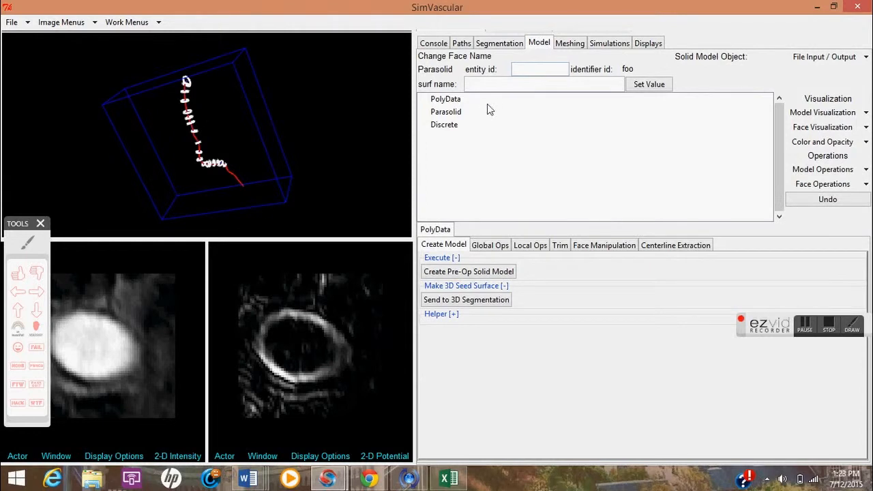
{"action": "left_click", "coordinate": [28, 242]}
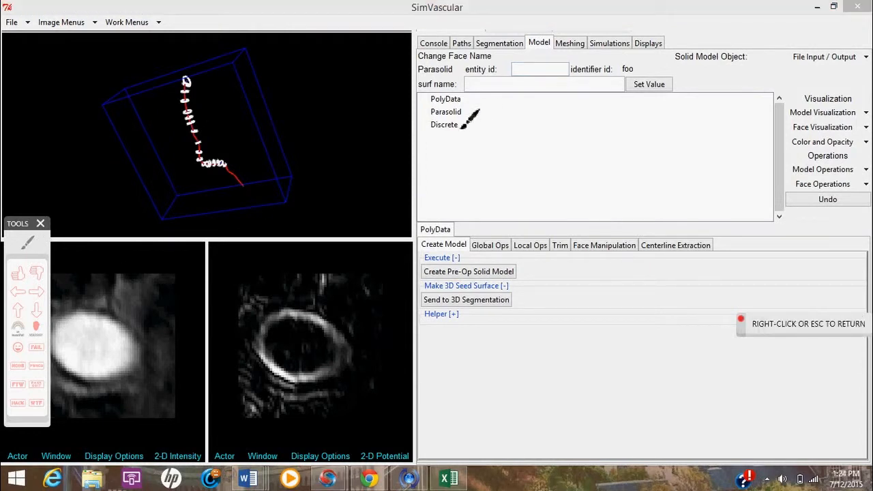
{"action": "mouse_move", "coordinate": [430, 111]}
{"action": "left_mouse_down"}
{"action": "mouse_move", "coordinate": [462, 113]}
{"action": "mouse_move", "coordinate": [434, 122]}
{"action": "mouse_move", "coordinate": [455, 92]}
{"action": "mouse_move", "coordinate": [467, 110]}
{"action": "mouse_move", "coordinate": [418, 100]}
{"action": "mouse_move", "coordinate": [432, 97]}
{"action": "left_mouse_up"}
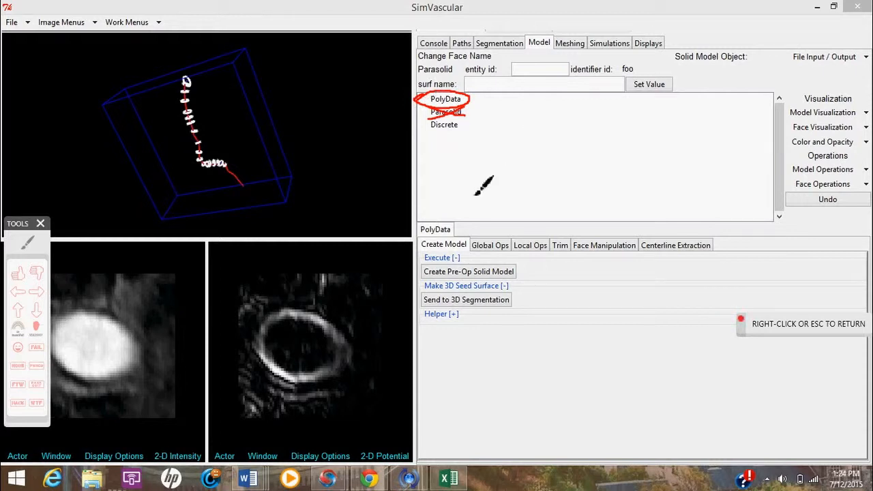
{"action": "right_click", "coordinate": [536, 176]}
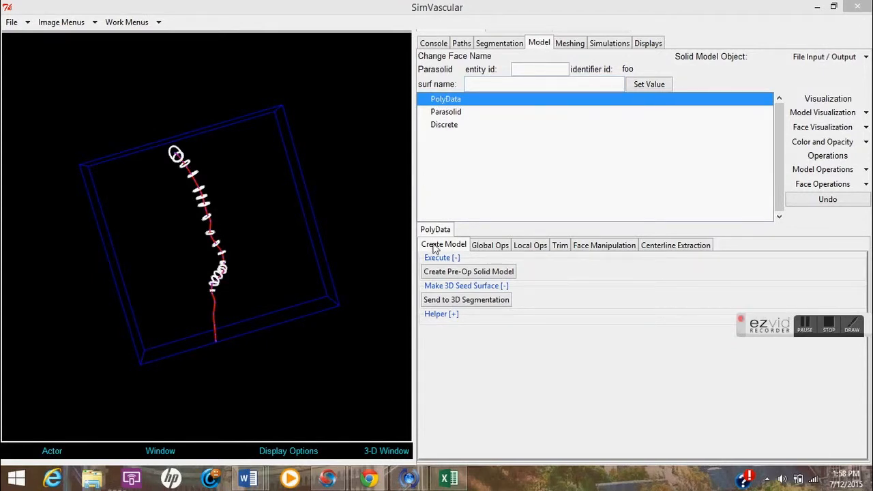
{"action": "left_click", "coordinate": [454, 274]}
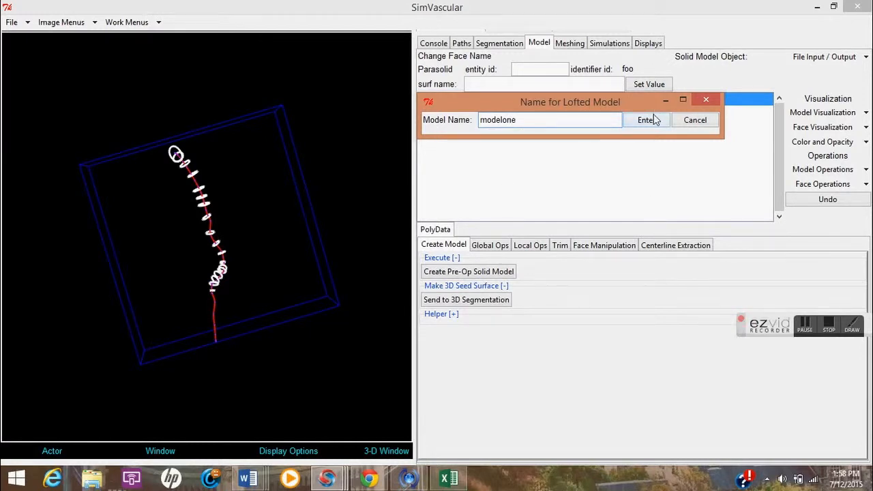
{"action": "left_click", "coordinate": [646, 120]}
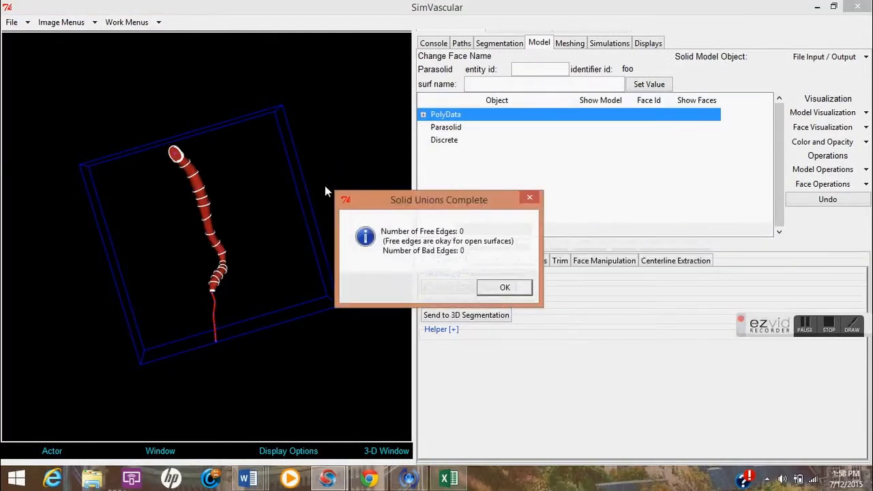
{"action": "left_click", "coordinate": [503, 288]}
Expand the modelone model and inspect each of its faces, the two caps and the wall.
{"action": "left_click", "coordinate": [423, 114]}
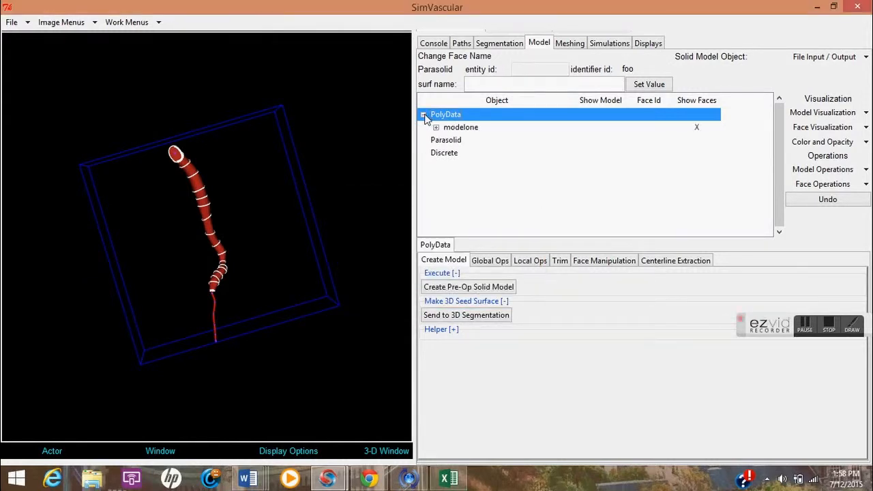
{"action": "left_click", "coordinate": [436, 128]}
{"action": "left_click", "coordinate": [484, 142]}
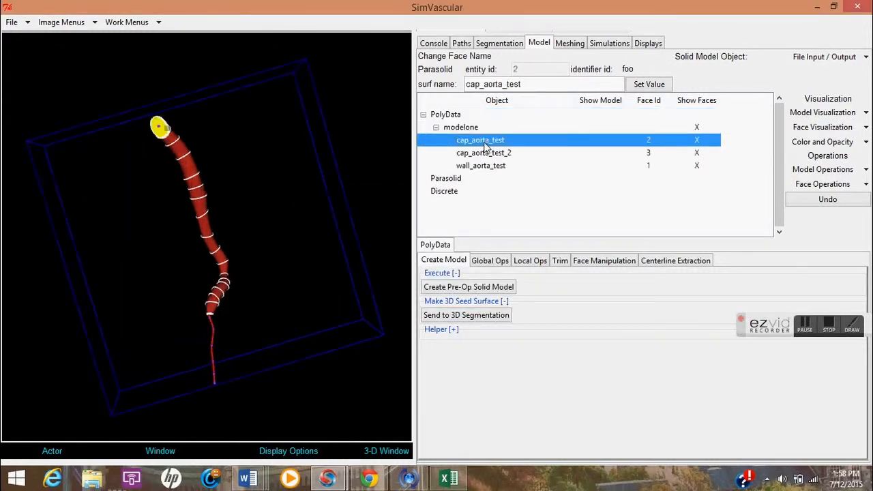
{"action": "left_click", "coordinate": [488, 154]}
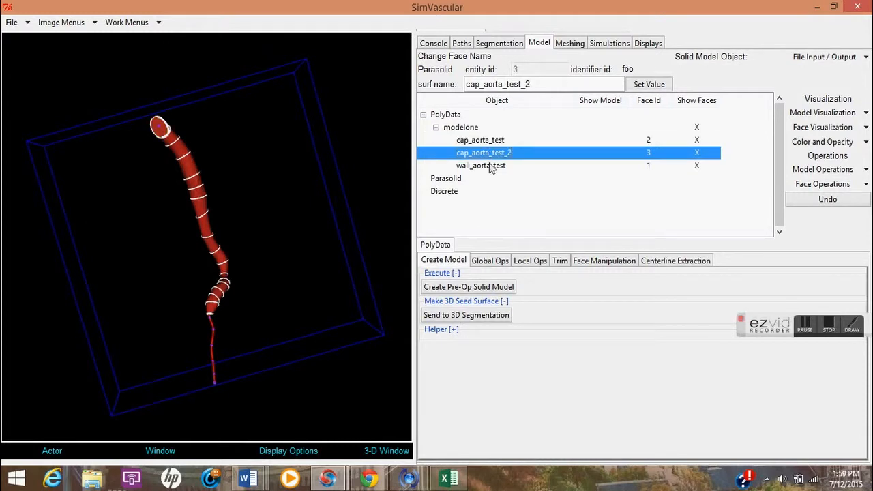
{"action": "mouse_move", "coordinate": [248, 215]}
{"action": "left_mouse_down"}
{"action": "mouse_move", "coordinate": [227, 169]}
{"action": "mouse_move", "coordinate": [211, 200]}
{"action": "mouse_move", "coordinate": [246, 212]}
{"action": "left_mouse_up"}
{"action": "left_click", "coordinate": [482, 166]}
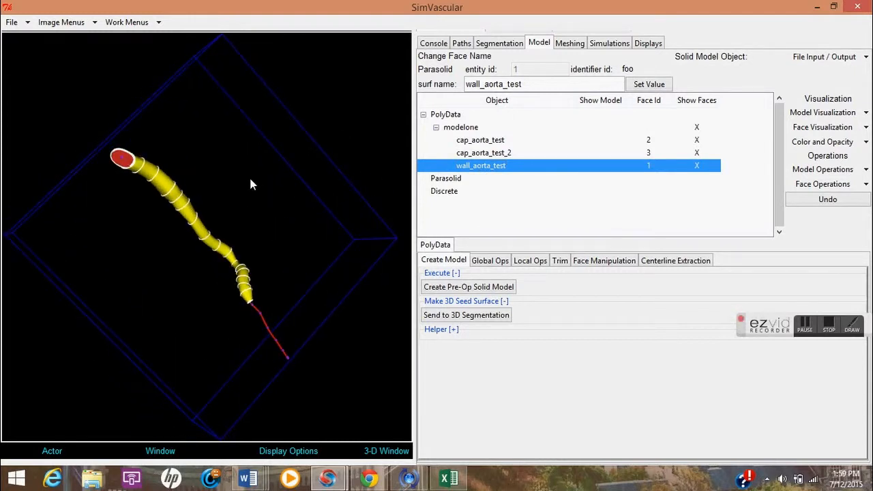
{"action": "left_click", "coordinate": [806, 325]}
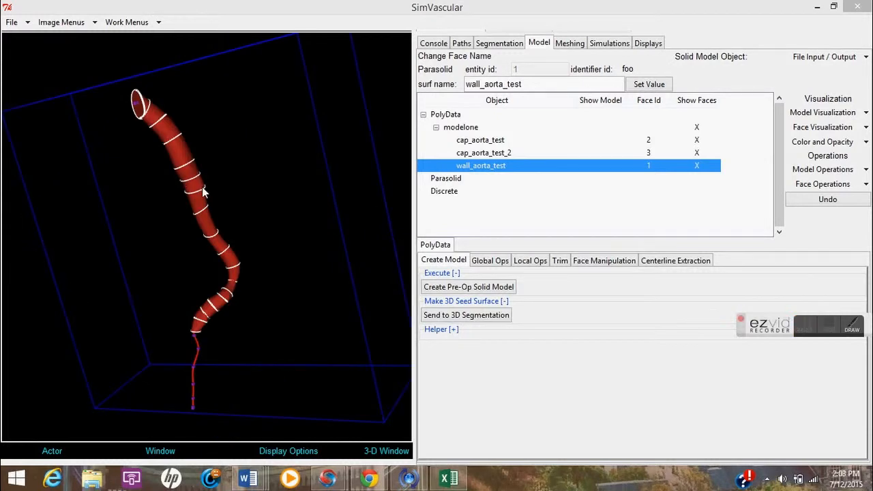
{"action": "mouse_move", "coordinate": [202, 187]}
{"action": "left_mouse_down"}
{"action": "mouse_move", "coordinate": [212, 194]}
{"action": "mouse_move", "coordinate": [206, 183]}
{"action": "left_mouse_up"}
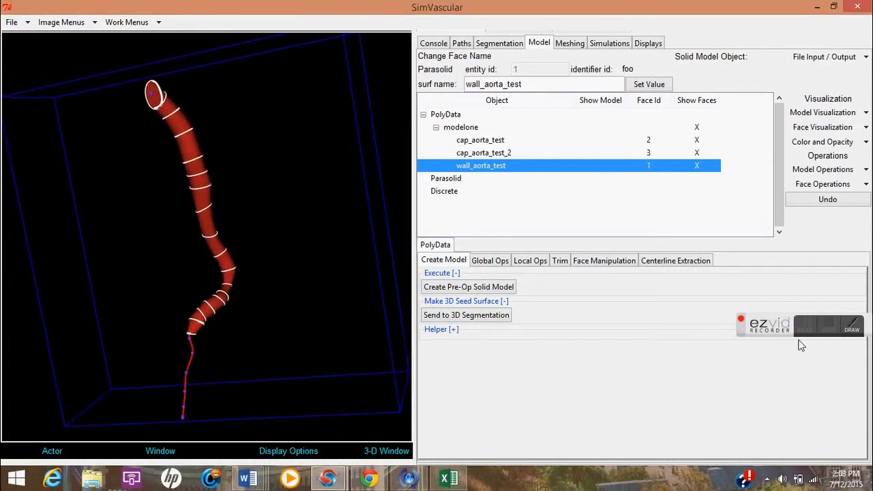
{"action": "left_click", "coordinate": [853, 327]}
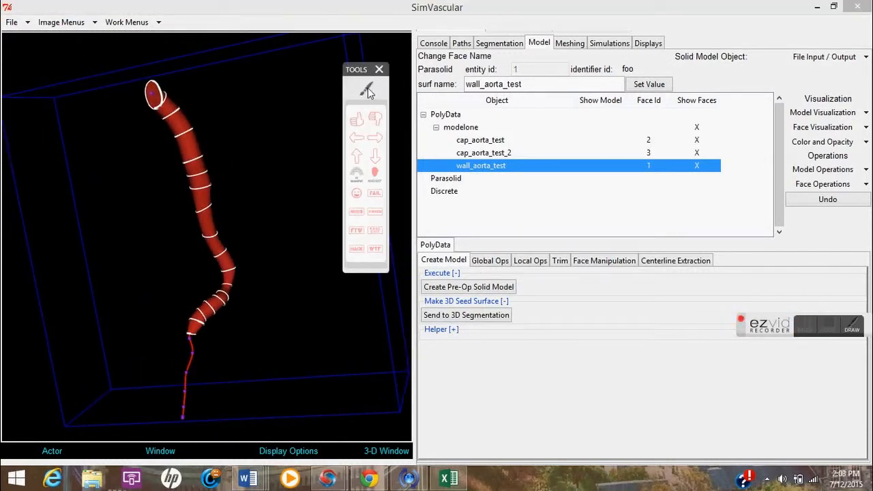
{"action": "left_click", "coordinate": [368, 92]}
{"action": "left_click_drag", "start_coordinate": [50, 161], "coordinate": [60, 231]}
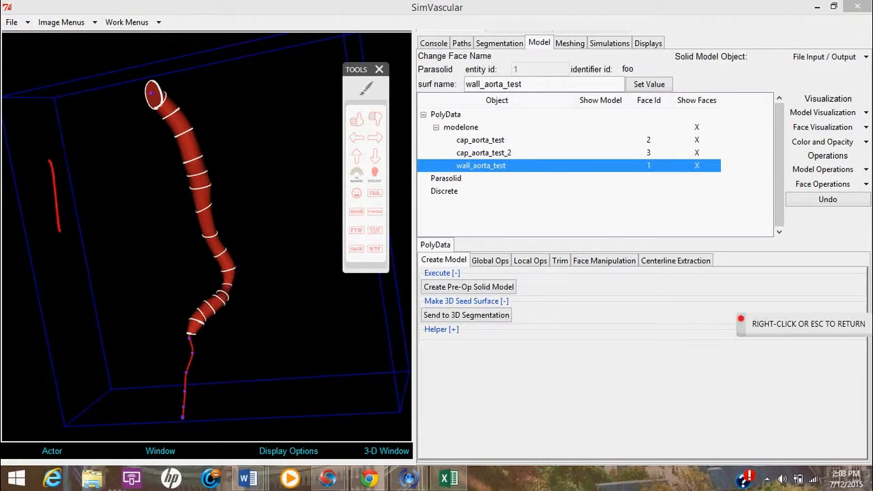
{"action": "left_click_drag", "start_coordinate": [72, 161], "coordinate": [73, 193]}
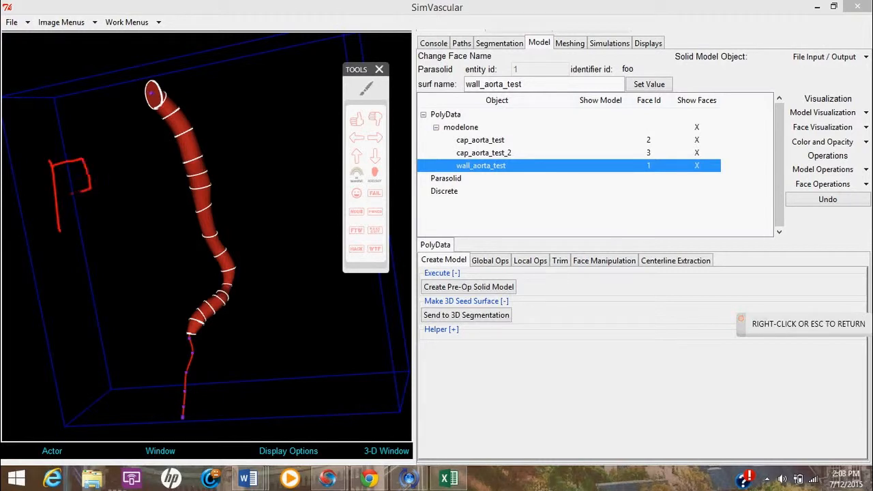
{"action": "right_click", "coordinate": [343, 122]}
{"action": "left_click_drag", "start_coordinate": [241, 233], "coordinate": [247, 216]}
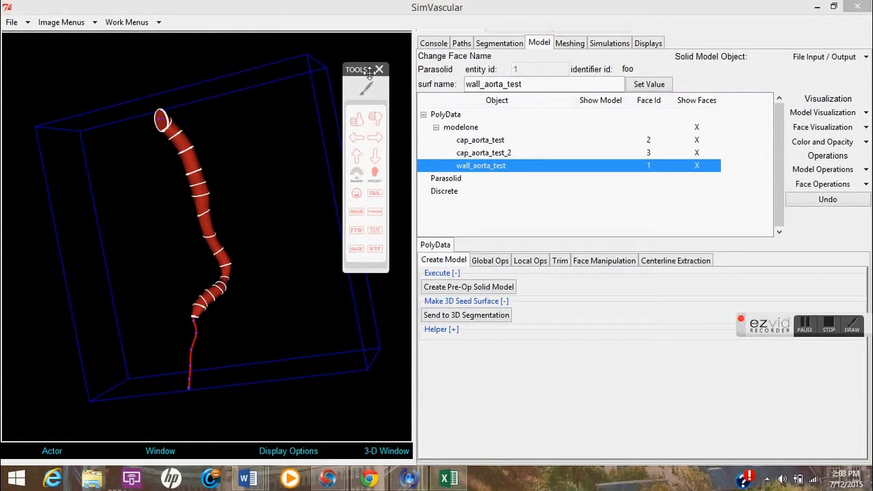
{"action": "left_click_drag", "start_coordinate": [381, 77], "coordinate": [539, 132]}
Select the modelone model and set its opacity to semi-transparent (0.5).
{"action": "scroll", "coordinate": [228, 166], "scroll_direction": "up", "scroll_amount": 4}
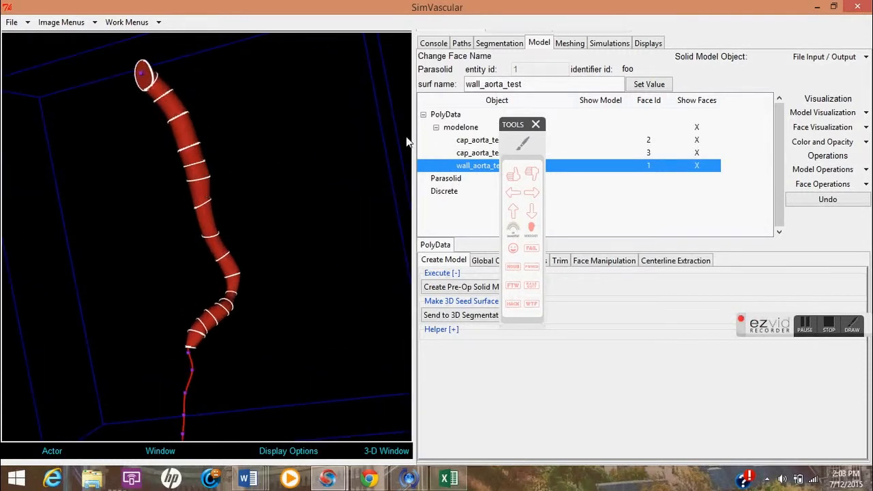
{"action": "left_click", "coordinate": [462, 129]}
{"action": "left_click_drag", "start_coordinate": [172, 157], "coordinate": [208, 178]}
{"action": "left_click", "coordinate": [192, 173]}
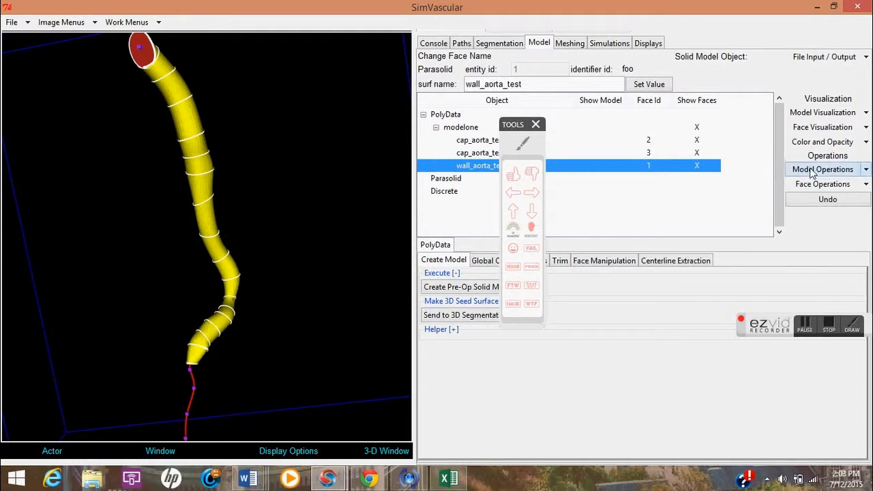
{"action": "left_click", "coordinate": [867, 113]}
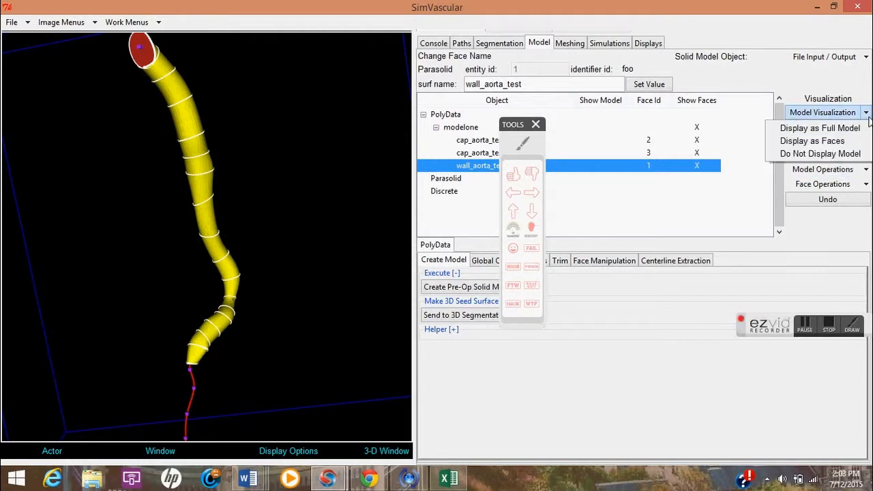
{"action": "left_click", "coordinate": [707, 211]}
{"action": "left_click", "coordinate": [866, 141]}
{"action": "mouse_move", "coordinate": [861, 171]}
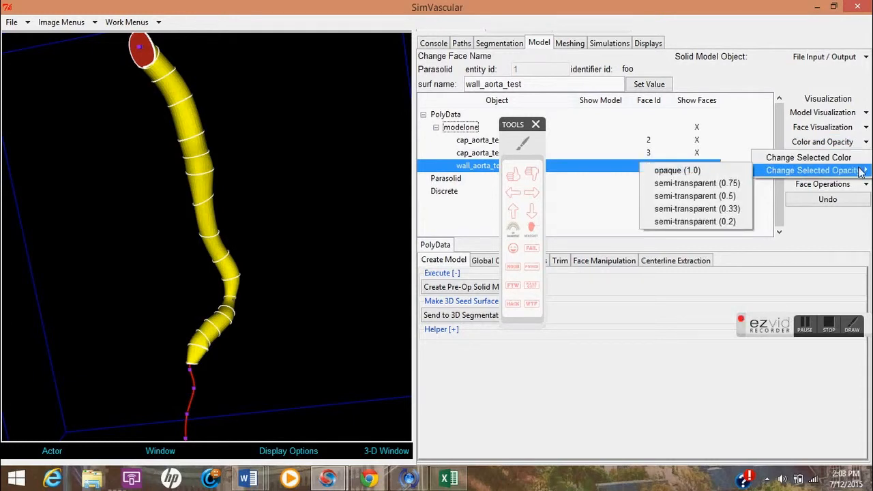
{"action": "left_click", "coordinate": [695, 196]}
Set the selected wall face's opacity to semi-transparent (0.33).
{"action": "left_click_drag", "start_coordinate": [299, 187], "coordinate": [371, 203]}
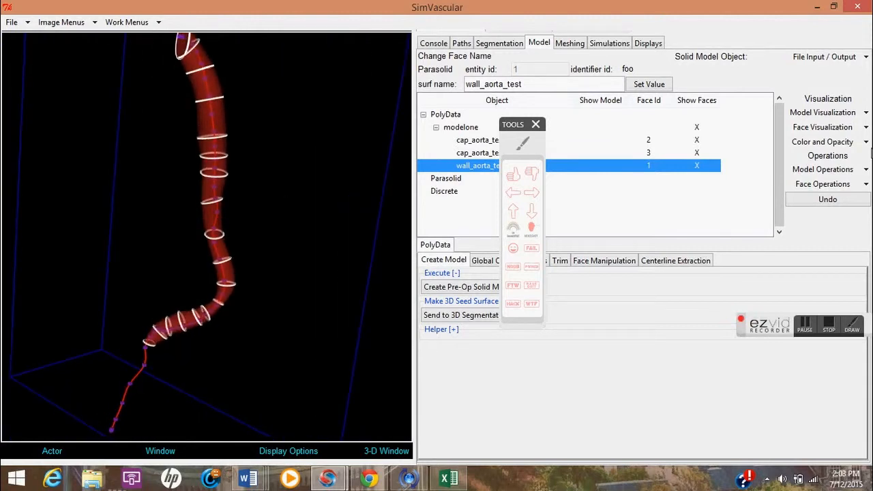
{"action": "left_click", "coordinate": [867, 170]}
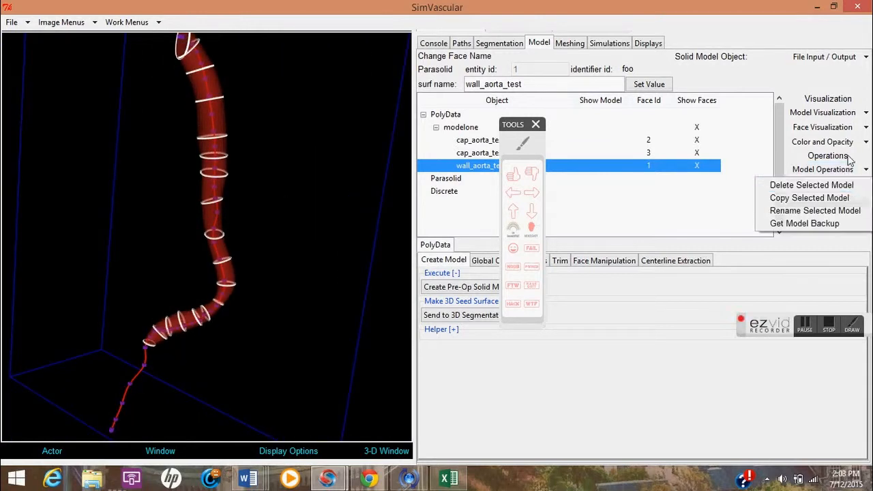
{"action": "left_click", "coordinate": [866, 141]}
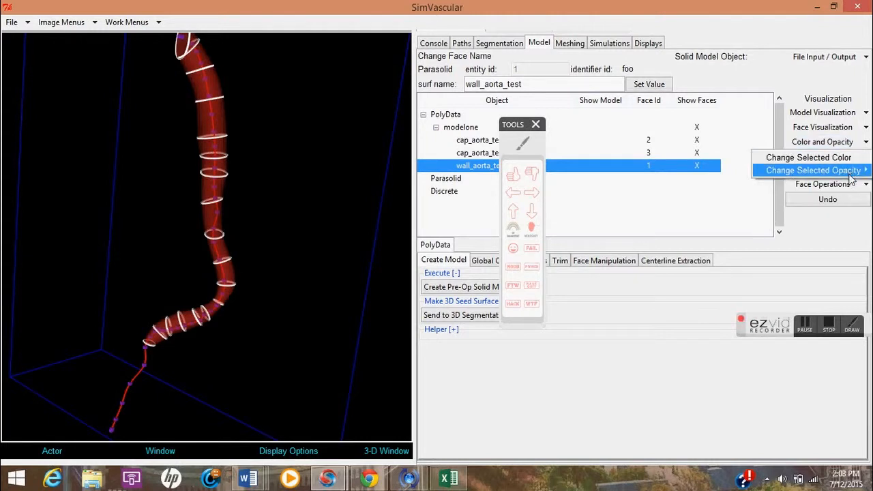
{"action": "mouse_move", "coordinate": [846, 170]}
{"action": "left_click", "coordinate": [749, 210]}
{"action": "left_click_drag", "start_coordinate": [286, 189], "coordinate": [343, 195]}
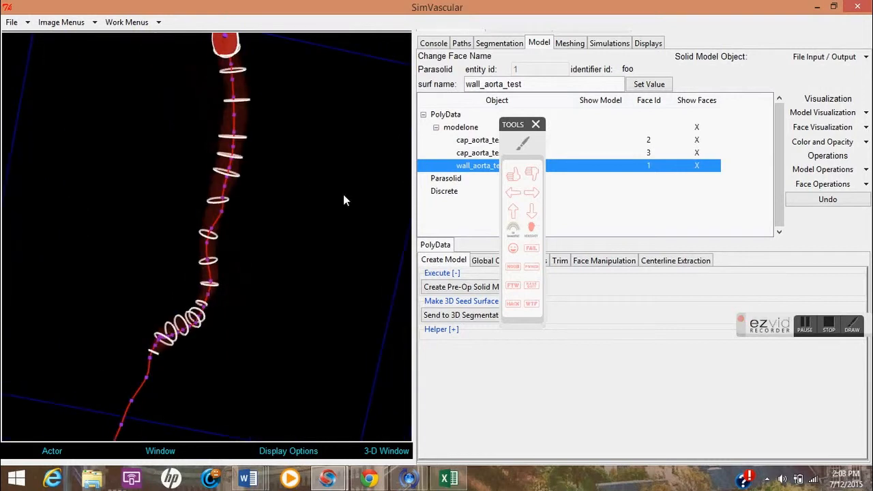
{"action": "left_click", "coordinate": [806, 326]}
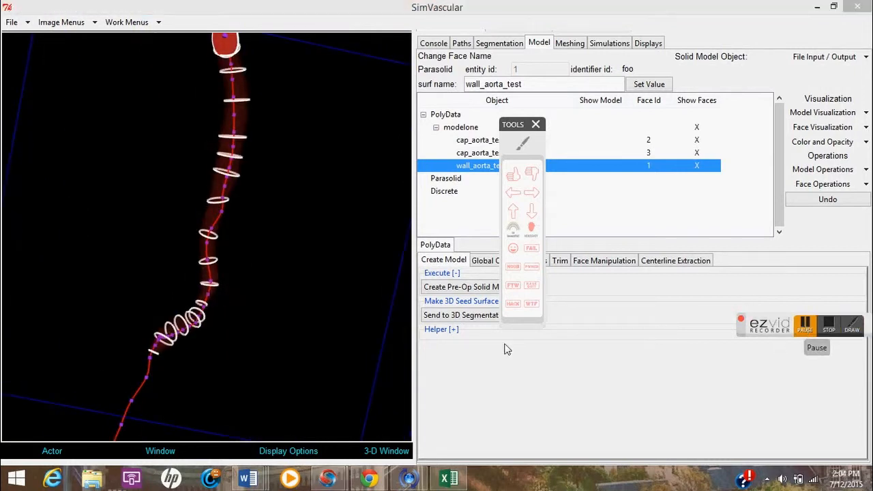
Change the selected wall face's color to blue.
{"action": "left_click_drag", "start_coordinate": [302, 229], "coordinate": [350, 217]}
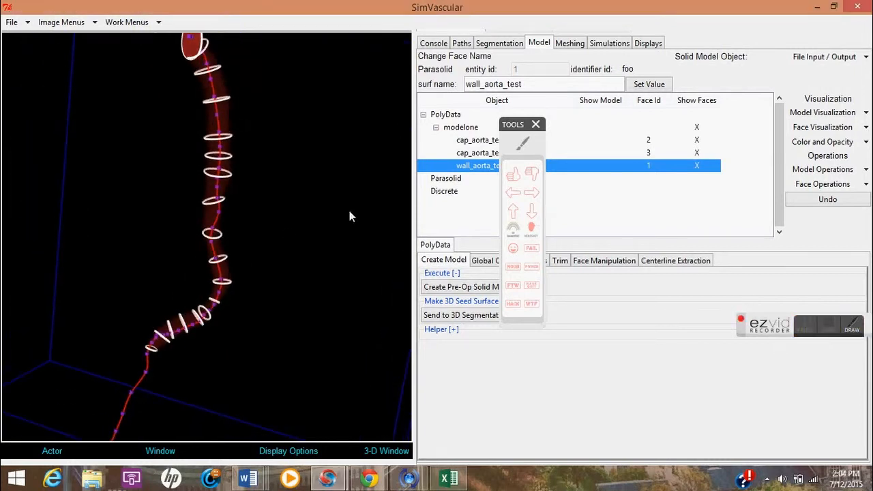
{"action": "left_click", "coordinate": [859, 143]}
{"action": "left_click", "coordinate": [847, 158]}
{"action": "left_click_drag", "start_coordinate": [178, 73], "coordinate": [175, 87]}
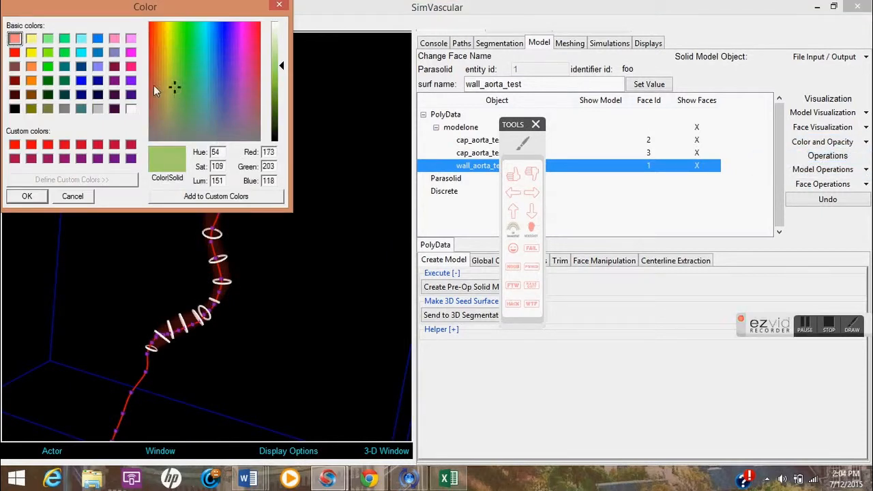
{"action": "left_click", "coordinate": [14, 52]}
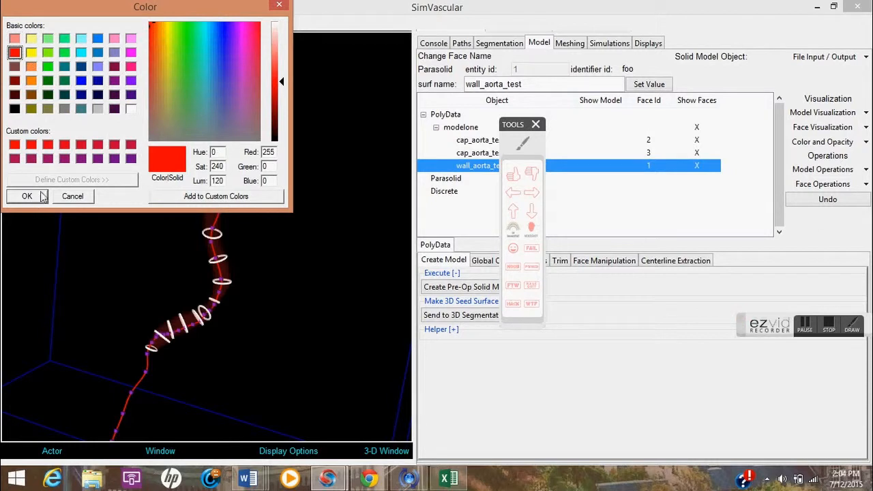
{"action": "left_click", "coordinate": [81, 83]}
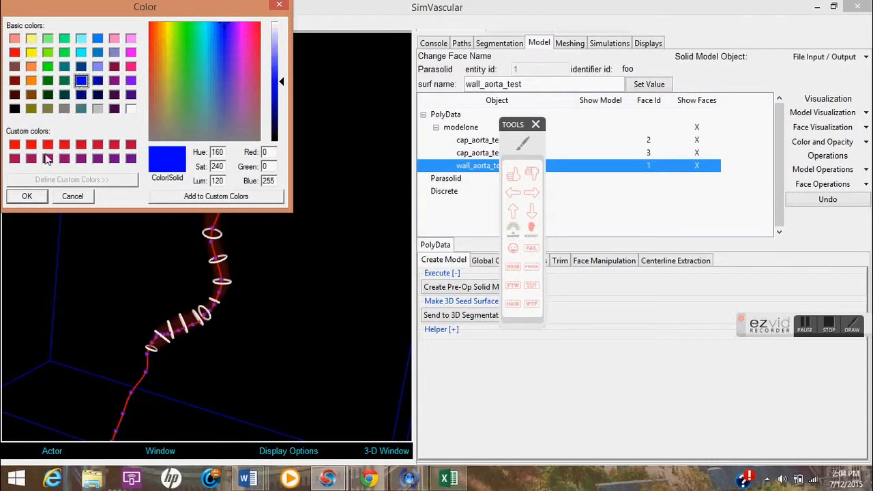
{"action": "left_click", "coordinate": [27, 196]}
Turn off the display of the modelone model.
{"action": "left_click_drag", "start_coordinate": [265, 213], "coordinate": [280, 201]}
{"action": "left_click_drag", "start_coordinate": [189, 263], "coordinate": [323, 305]}
{"action": "left_click", "coordinate": [808, 327]}
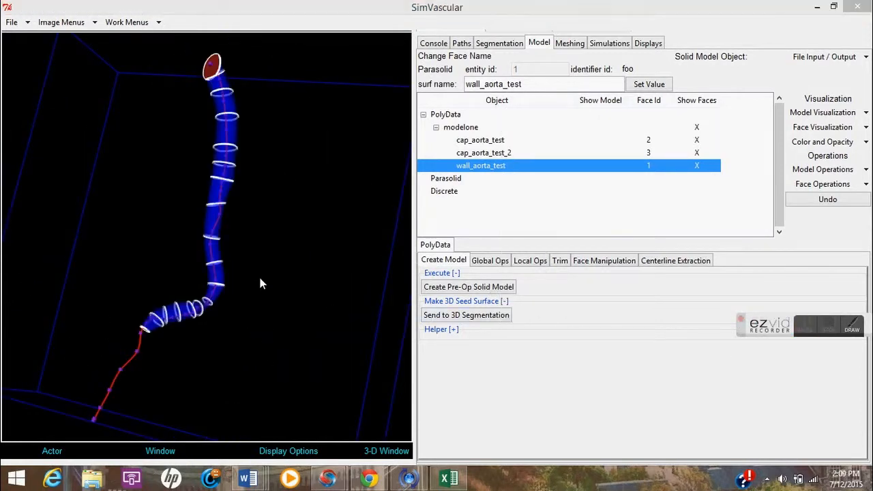
{"action": "mouse_move", "coordinate": [259, 277]}
{"action": "left_mouse_down"}
{"action": "mouse_move", "coordinate": [299, 278]}
{"action": "mouse_move", "coordinate": [266, 281]}
{"action": "mouse_move", "coordinate": [256, 269]}
{"action": "left_mouse_up"}
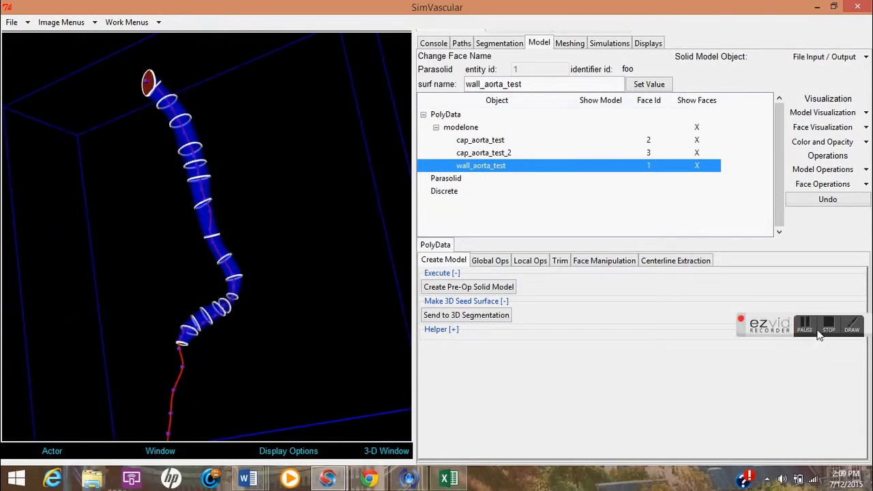
{"action": "left_click", "coordinate": [813, 333]}
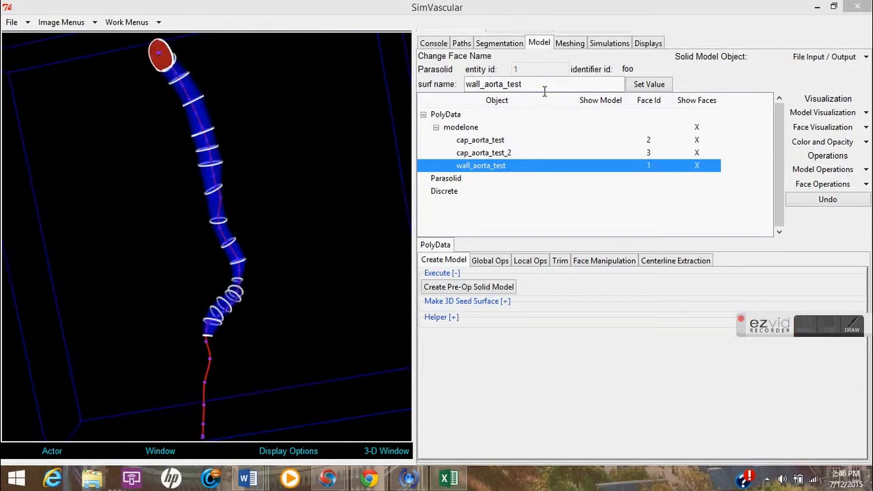
{"action": "left_click", "coordinate": [866, 114]}
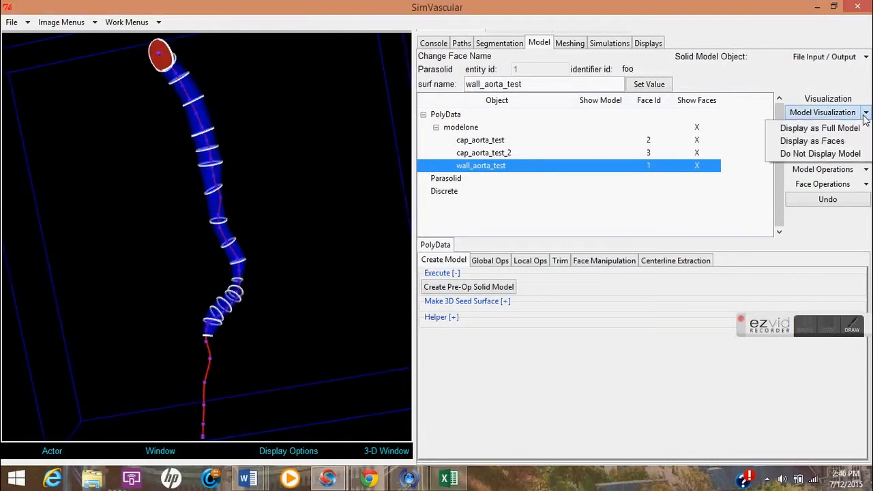
{"action": "left_click", "coordinate": [846, 154]}
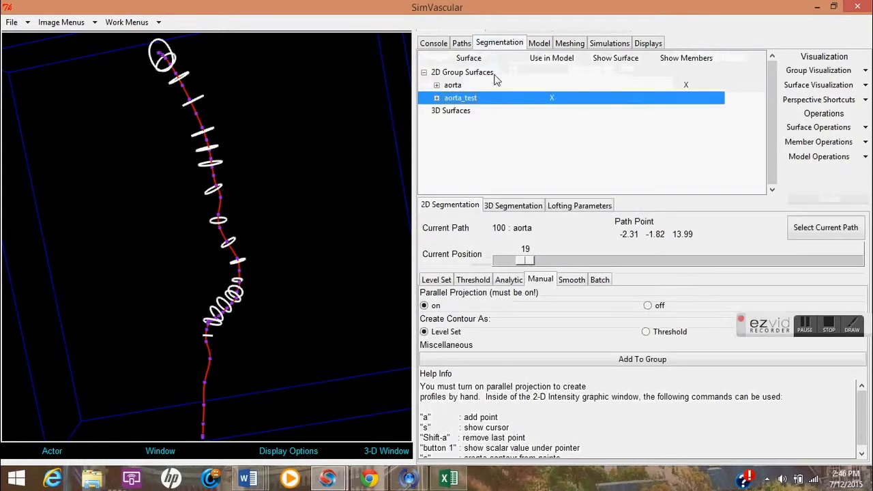
Expand the aorta_test group, select contour 39 and move the current position along the path to 38.
{"action": "left_click", "coordinate": [438, 98]}
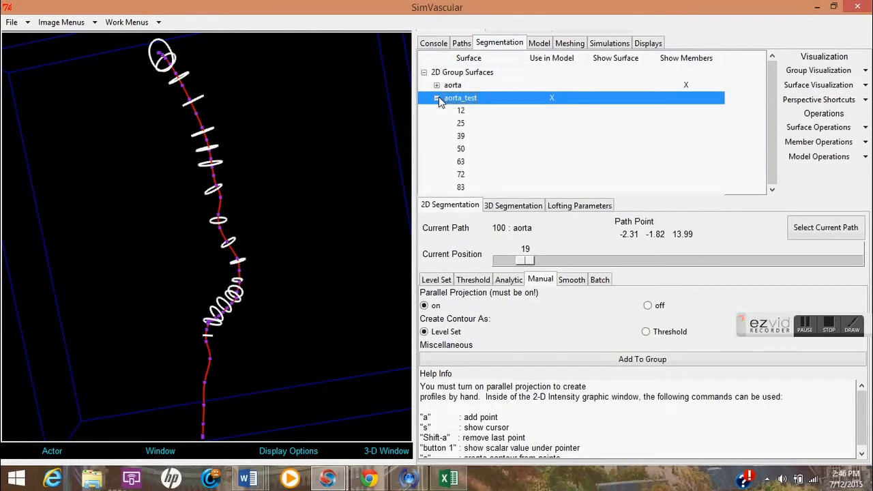
{"action": "left_click", "coordinate": [466, 136]}
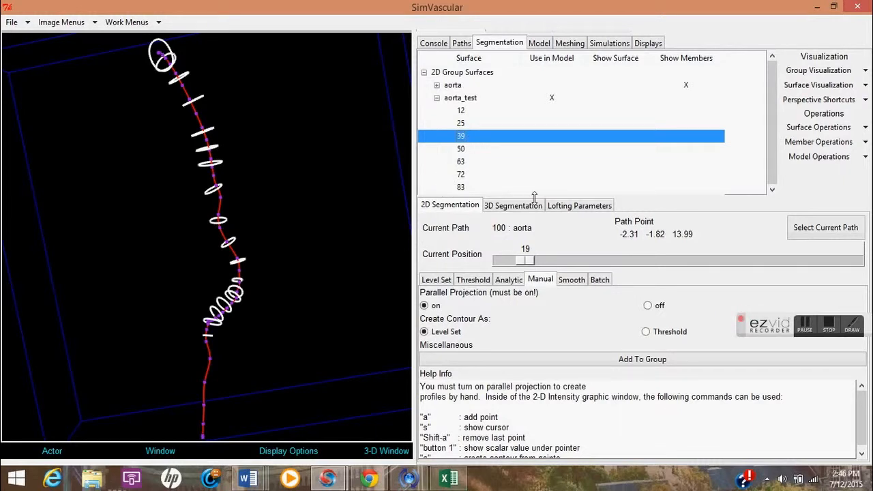
{"action": "left_click_drag", "start_coordinate": [525, 260], "coordinate": [549, 260]}
Show the 3-D window with 2-D reslice views and step to contour 72 to inspect its cross-section.
{"action": "left_click", "coordinate": [386, 451]}
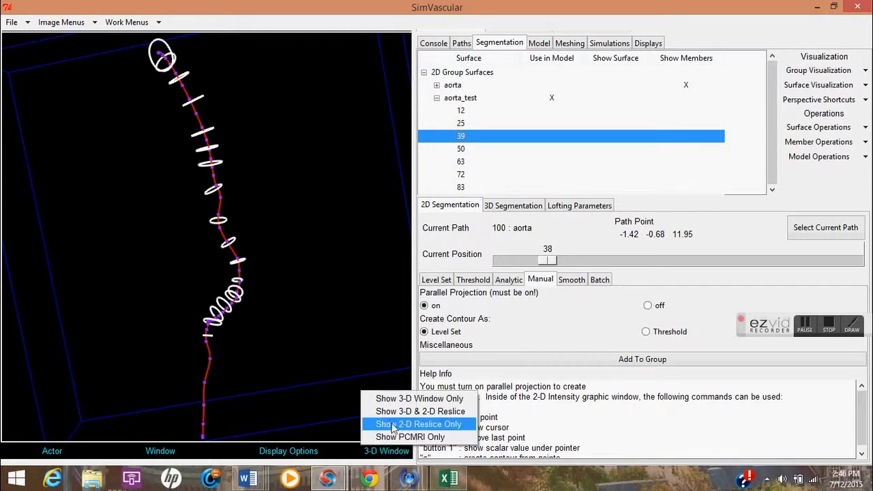
{"action": "left_click", "coordinate": [410, 412]}
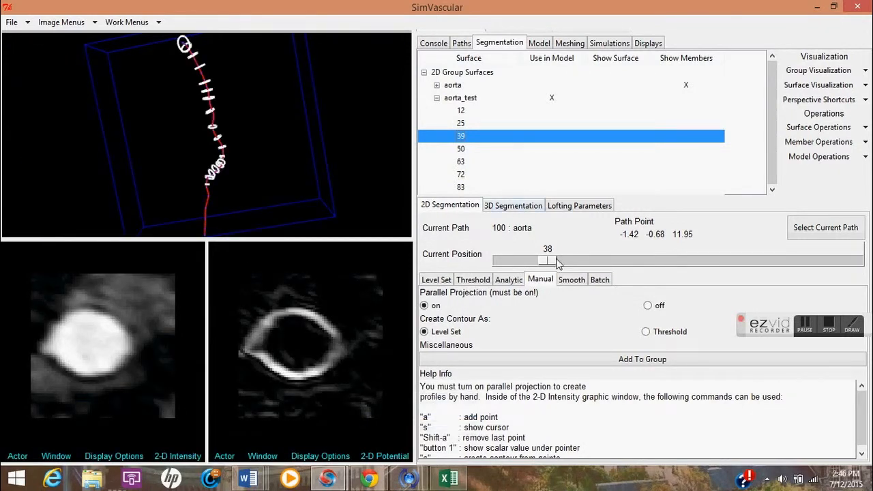
{"action": "left_click_drag", "start_coordinate": [559, 263], "coordinate": [603, 262]}
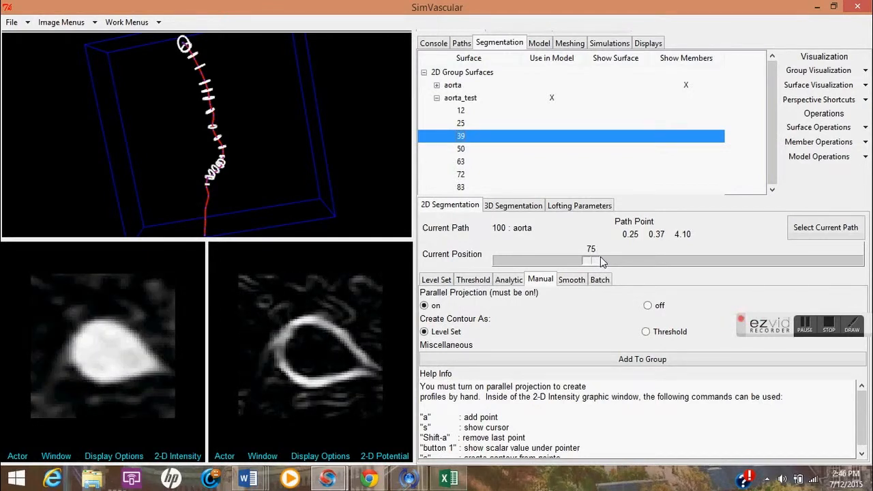
{"action": "left_click", "coordinate": [461, 174]}
{"action": "left_click_drag", "start_coordinate": [593, 263], "coordinate": [593, 264]}
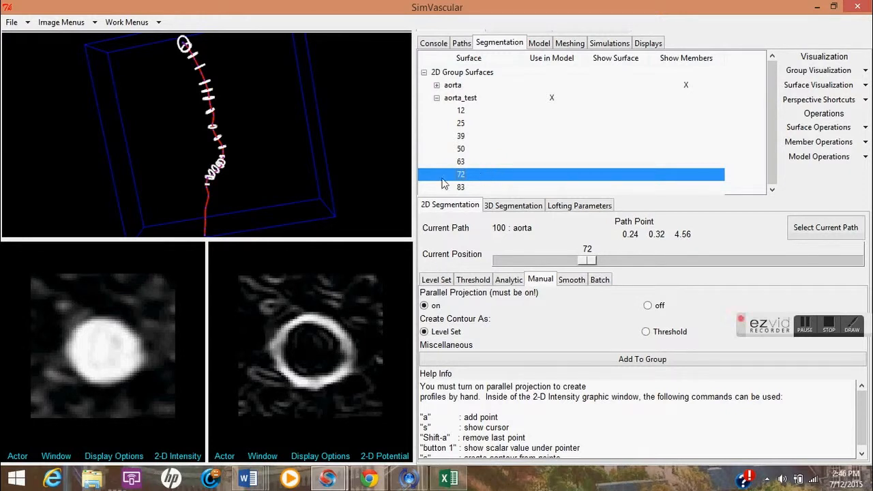
{"action": "left_click", "coordinate": [807, 329]}
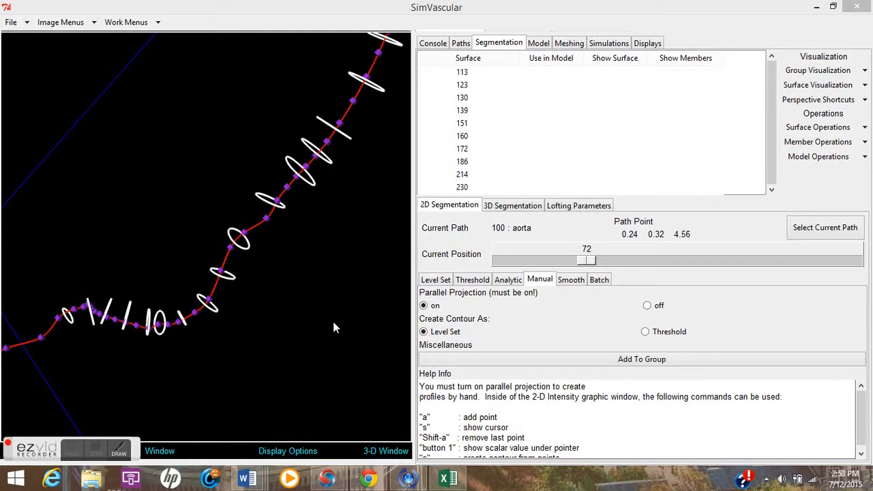
Set the aorta_test group's contour color to green.
{"action": "left_click_drag", "start_coordinate": [333, 328], "coordinate": [254, 264]}
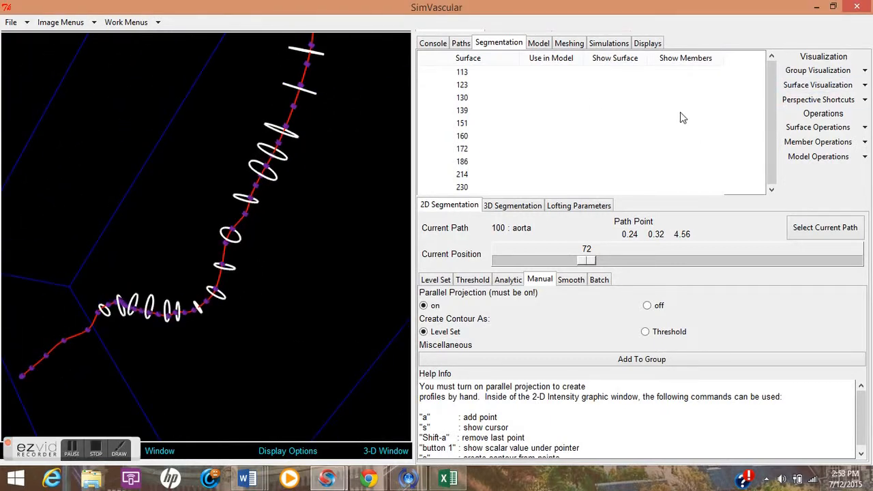
{"action": "left_click_drag", "start_coordinate": [772, 113], "coordinate": [775, 162]}
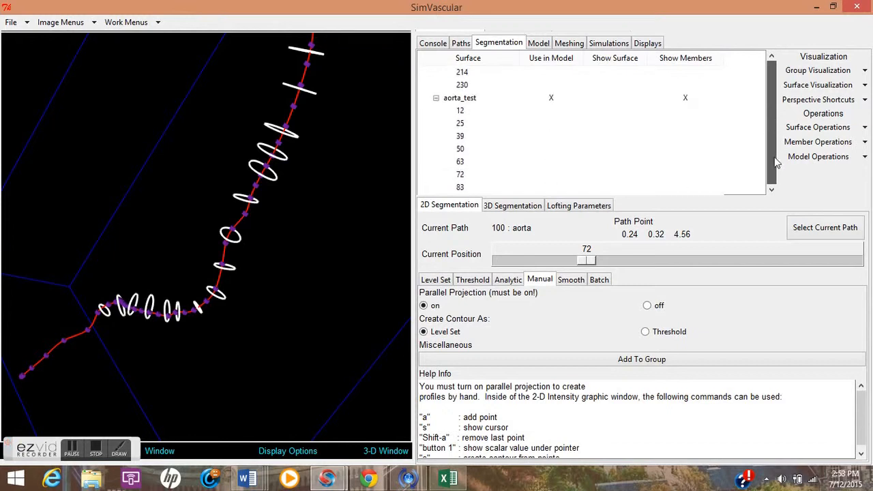
{"action": "left_click", "coordinate": [490, 99]}
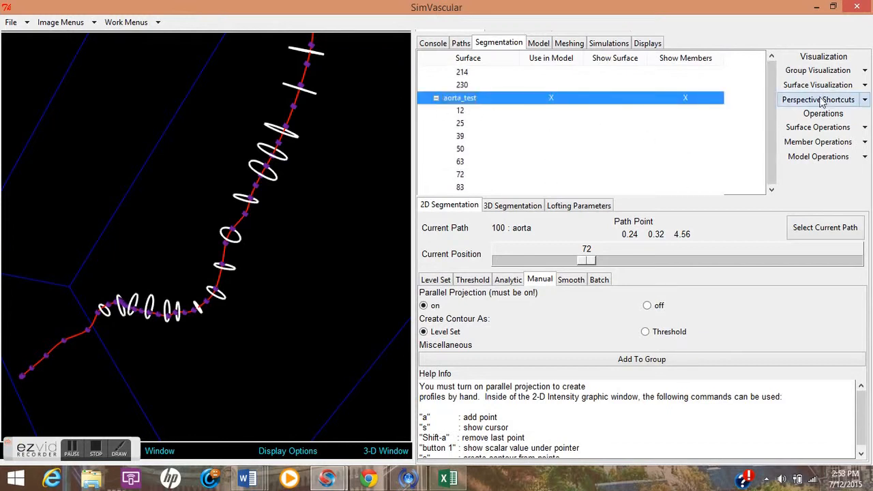
{"action": "left_click", "coordinate": [864, 71]}
{"action": "left_click", "coordinate": [853, 86]}
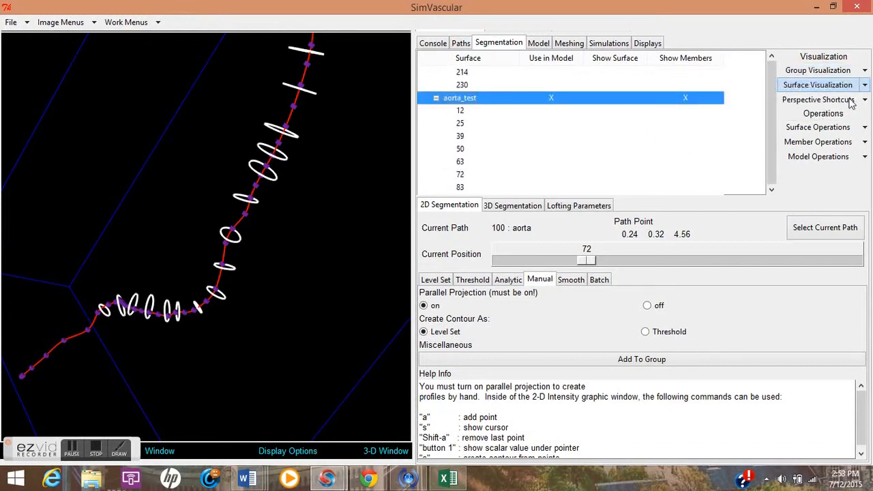
{"action": "left_click", "coordinate": [866, 72]}
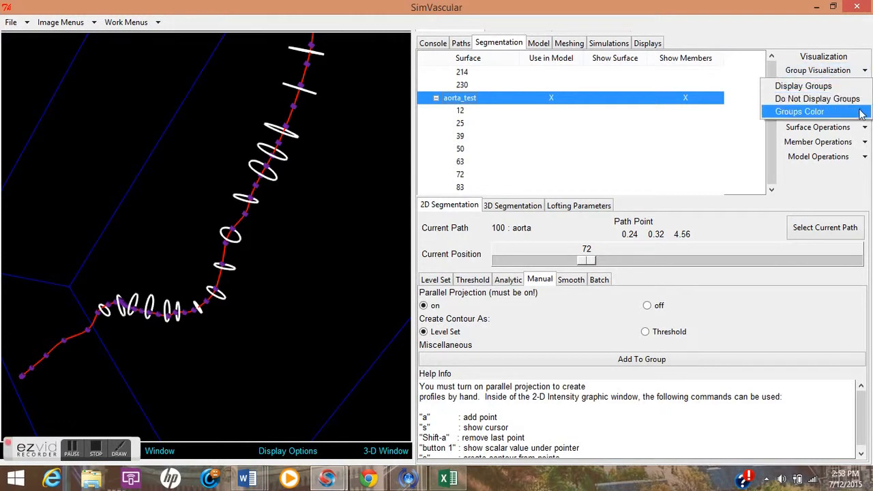
{"action": "left_click", "coordinate": [800, 112]}
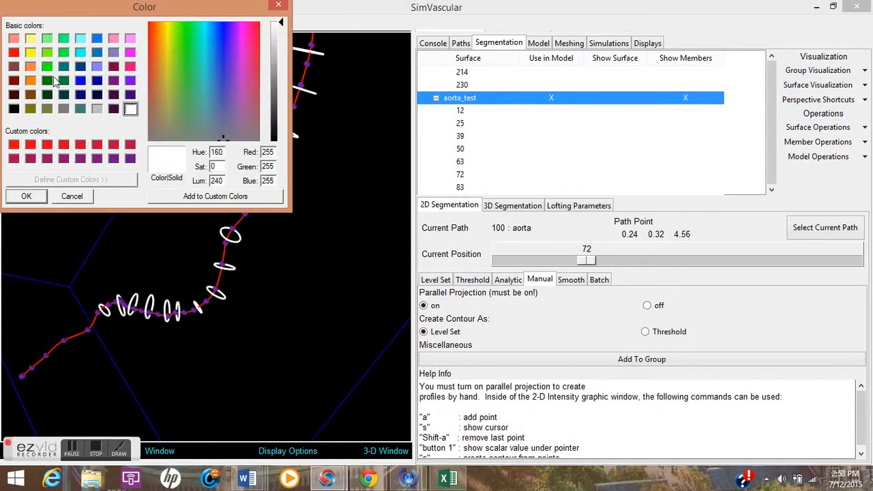
{"action": "left_click", "coordinate": [47, 66]}
{"action": "left_click", "coordinate": [28, 196]}
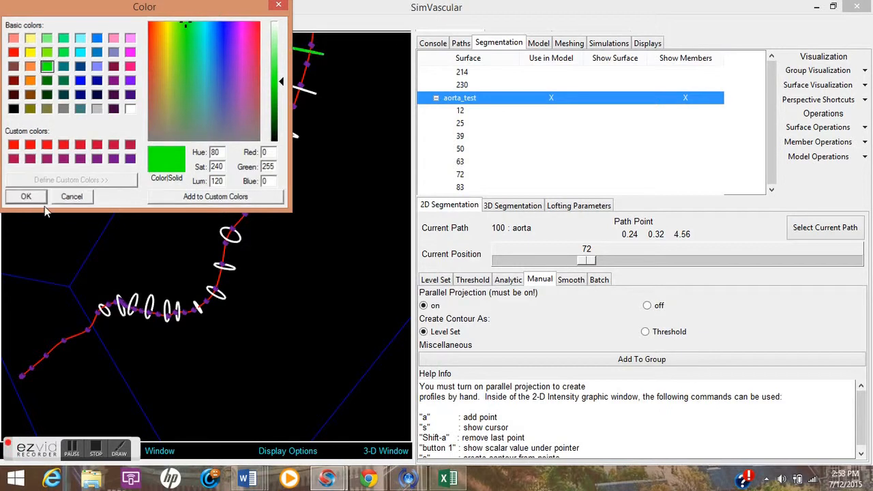
{"action": "left_click_drag", "start_coordinate": [274, 318], "coordinate": [285, 318]}
{"action": "right_click_drag", "start_coordinate": [285, 318], "coordinate": [230, 342]}
{"action": "left_click_drag", "start_coordinate": [231, 348], "coordinate": [183, 357]}
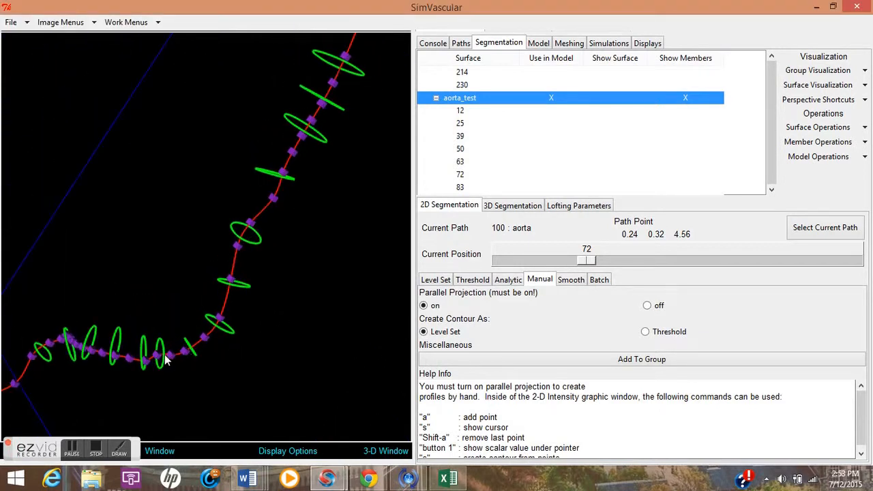
{"action": "left_click", "coordinate": [119, 451]}
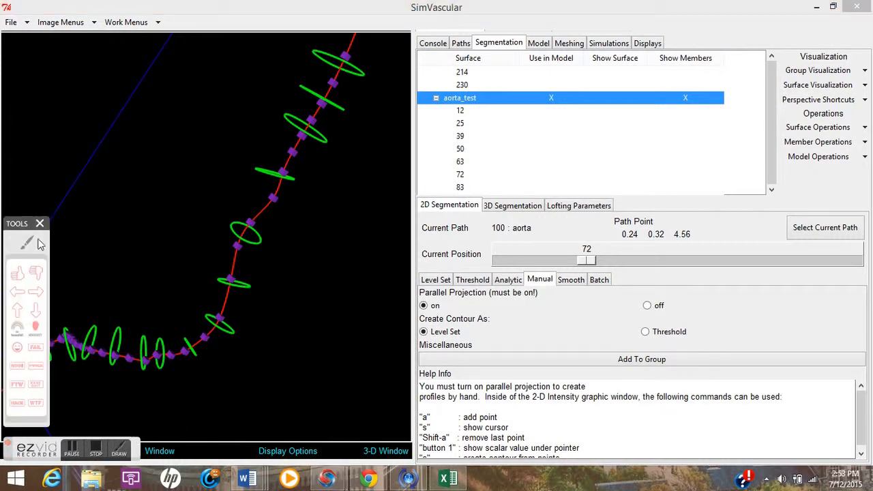
{"action": "left_click", "coordinate": [26, 247]}
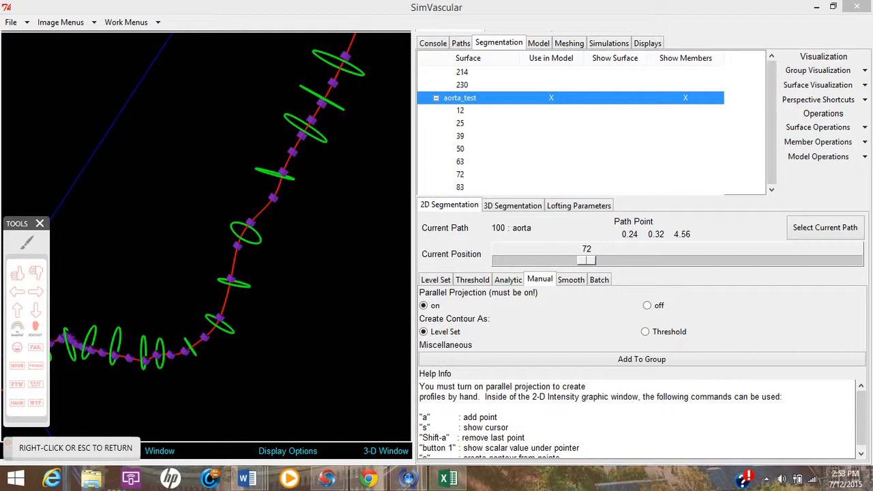
{"action": "left_click_drag", "start_coordinate": [56, 78], "coordinate": [64, 183]}
{"action": "mouse_move", "coordinate": [48, 81]}
{"action": "left_mouse_down"}
{"action": "mouse_move", "coordinate": [117, 89]}
{"action": "mouse_move", "coordinate": [31, 147]}
{"action": "left_mouse_up"}
{"action": "right_click", "coordinate": [217, 228]}
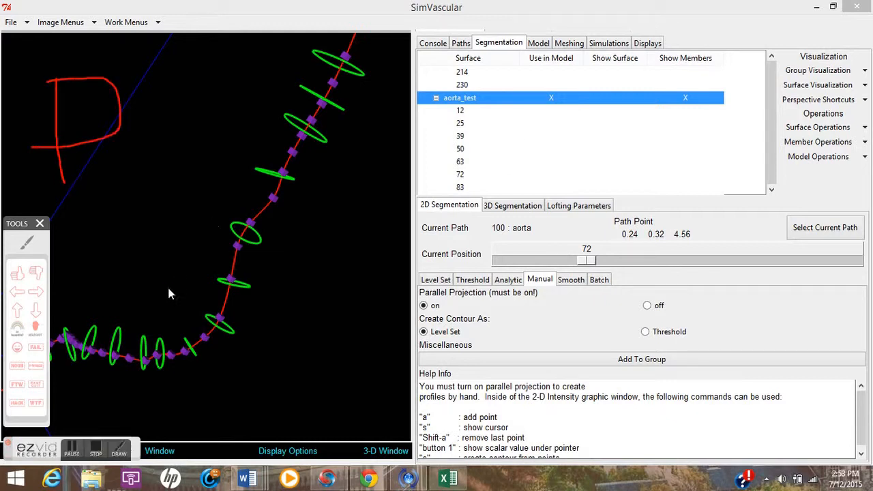
Select the contour at the aorta's lower bend in the 3-D view and delete it from the aorta_test group.
{"action": "left_click", "coordinate": [162, 363]}
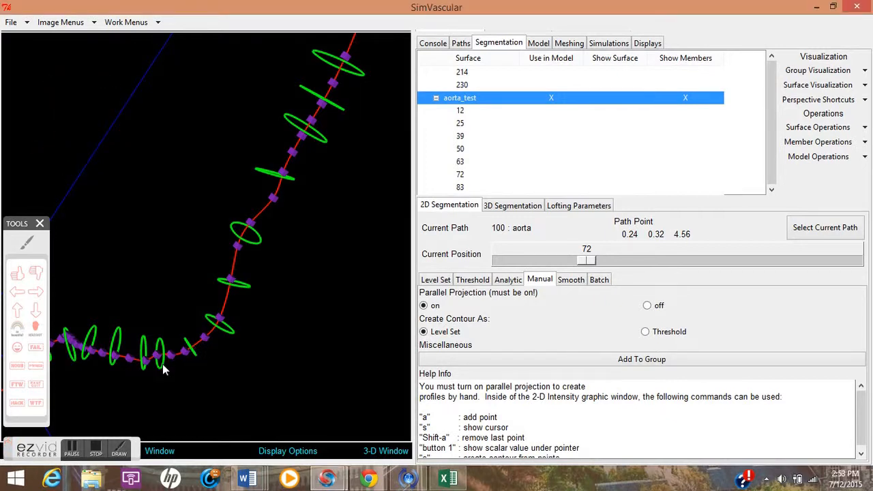
{"action": "left_click_drag", "start_coordinate": [162, 369], "coordinate": [164, 374]}
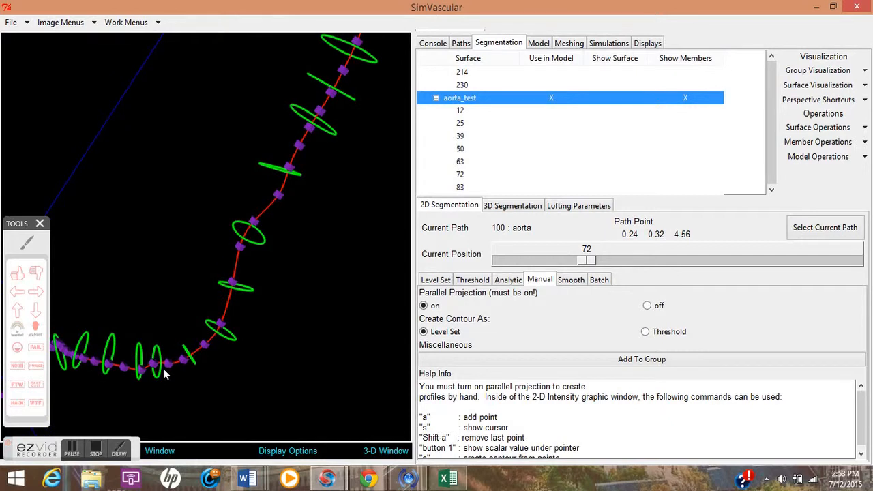
{"action": "left_click", "coordinate": [162, 373]}
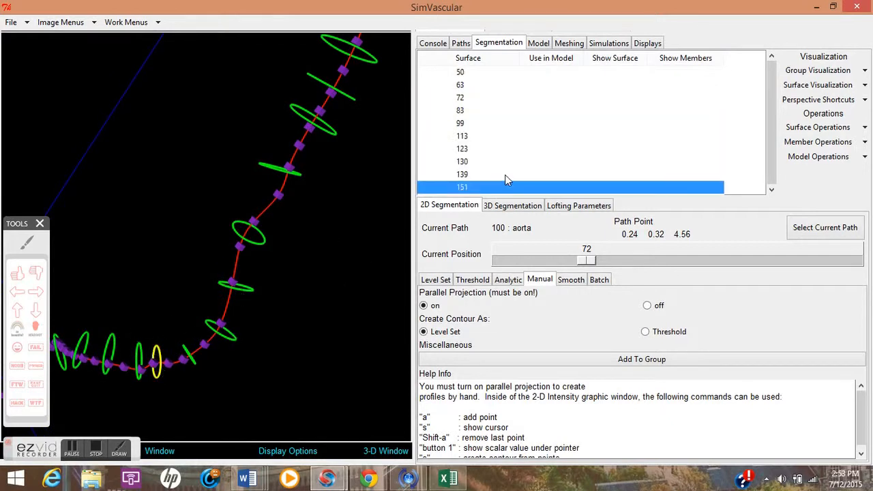
{"action": "left_click", "coordinate": [865, 142]}
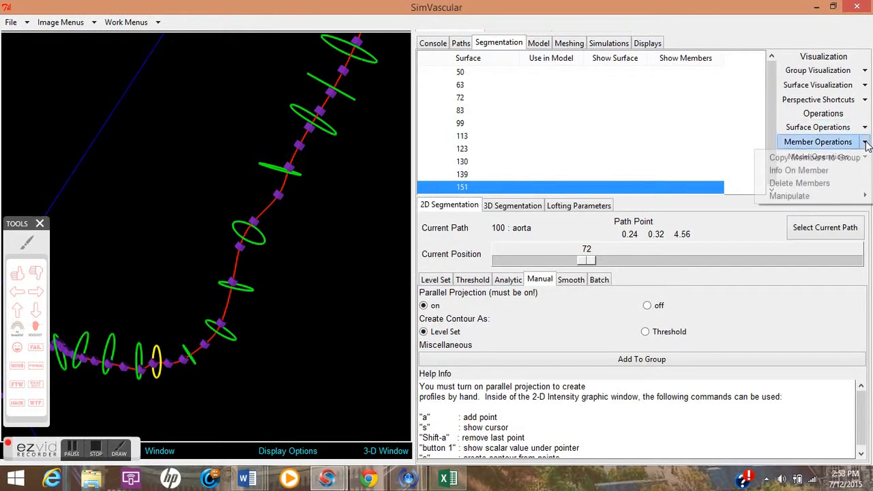
{"action": "left_click", "coordinate": [841, 184]}
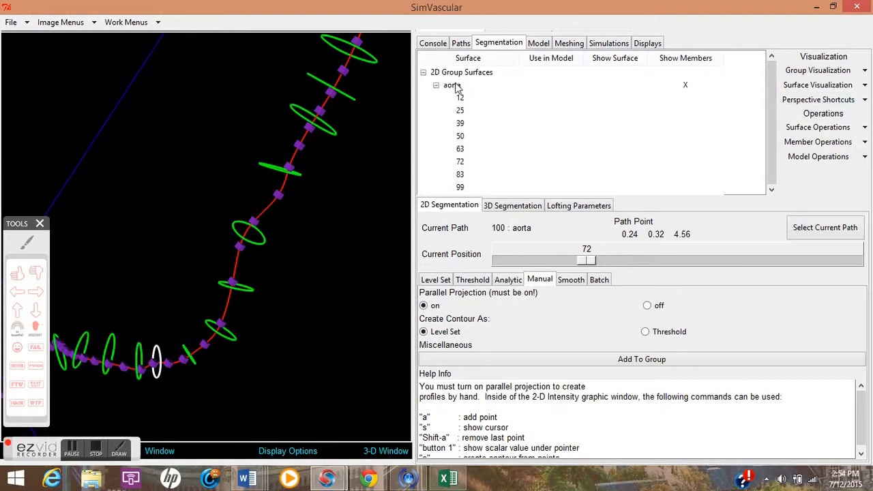
{"action": "scroll", "coordinate": [522, 154], "scroll_direction": "down", "scroll_amount": 6}
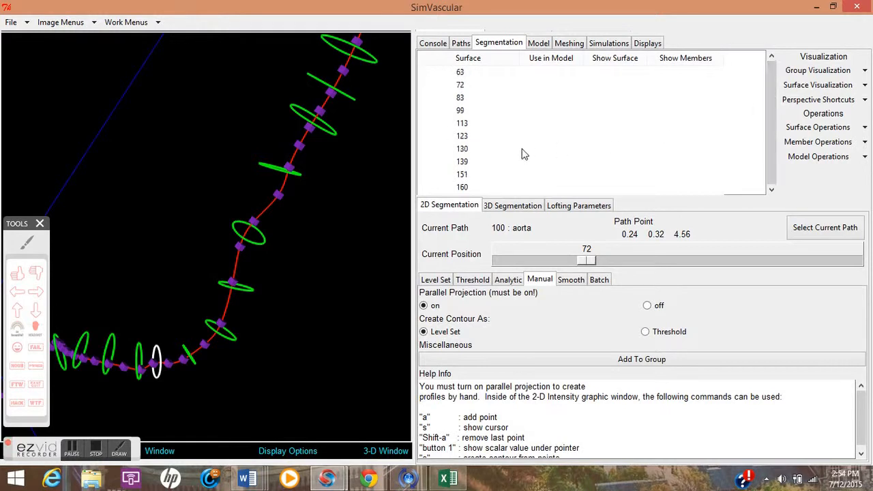
{"action": "scroll", "coordinate": [771, 153], "scroll_direction": "up", "scroll_amount": 6}
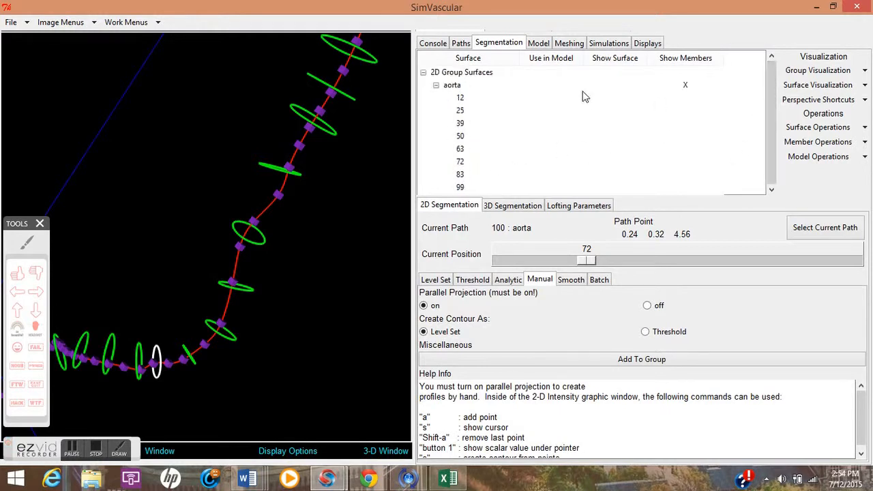
{"action": "left_click_drag", "start_coordinate": [770, 86], "coordinate": [775, 146]}
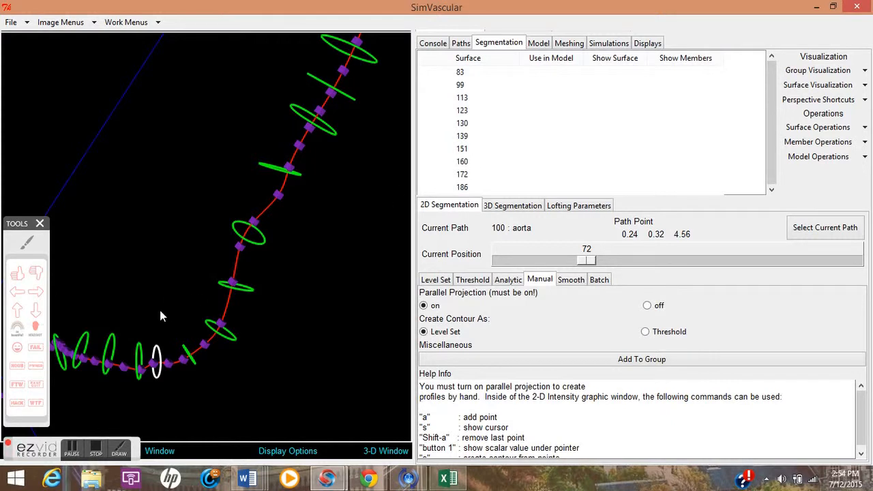
{"action": "left_click", "coordinate": [71, 453]}
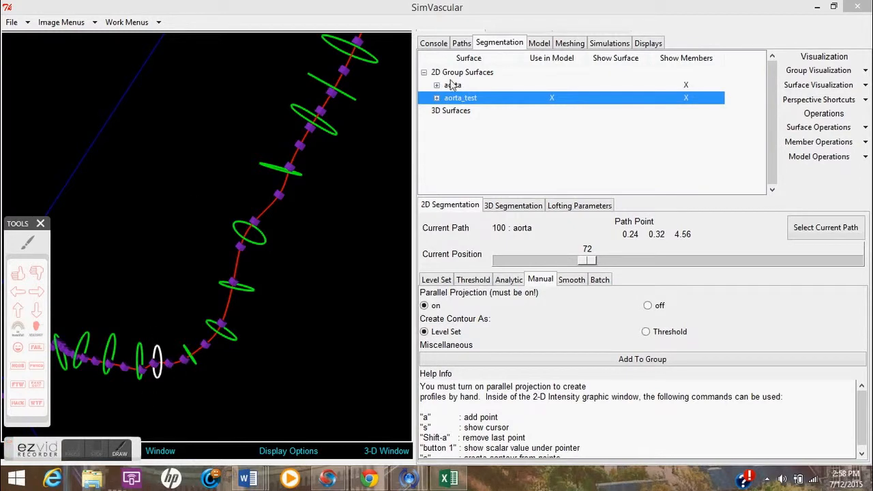
Create a pre-op lofted solid model from the segmentation named modeltwo.
{"action": "left_click", "coordinate": [540, 42]}
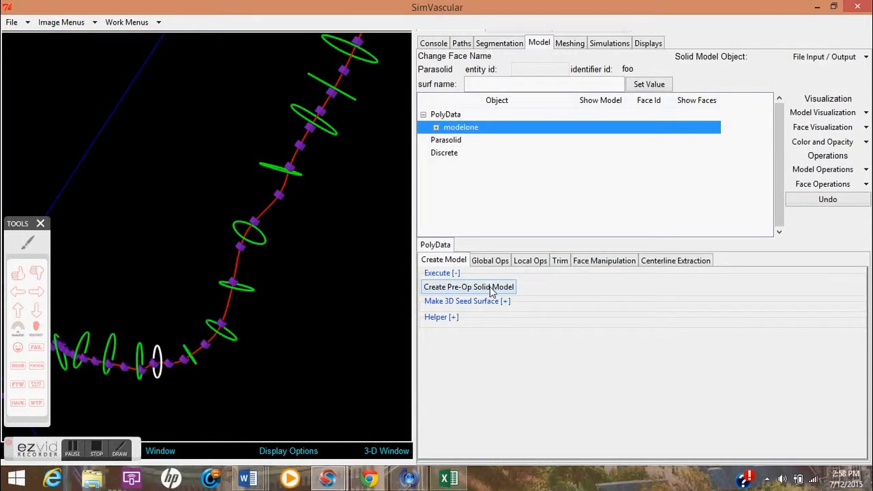
{"action": "left_click", "coordinate": [461, 115]}
{"action": "left_click", "coordinate": [495, 290]}
{"action": "type", "text": "modeltwo"}
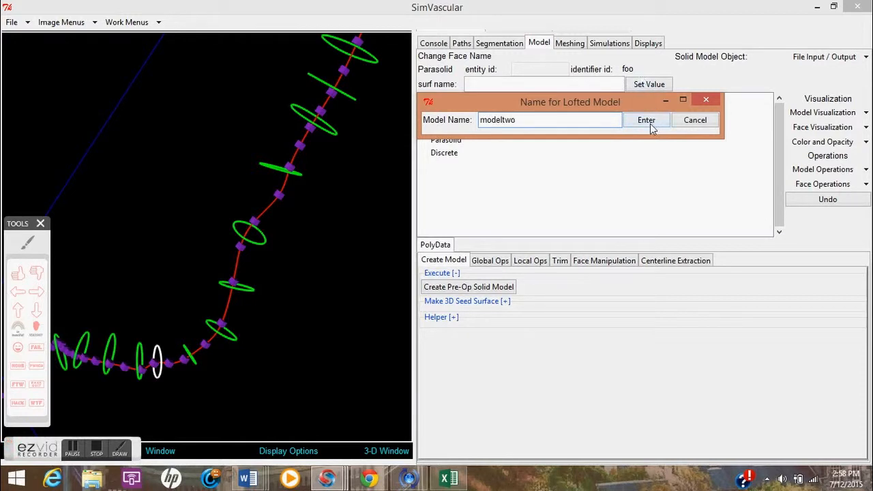
{"action": "left_click", "coordinate": [651, 123]}
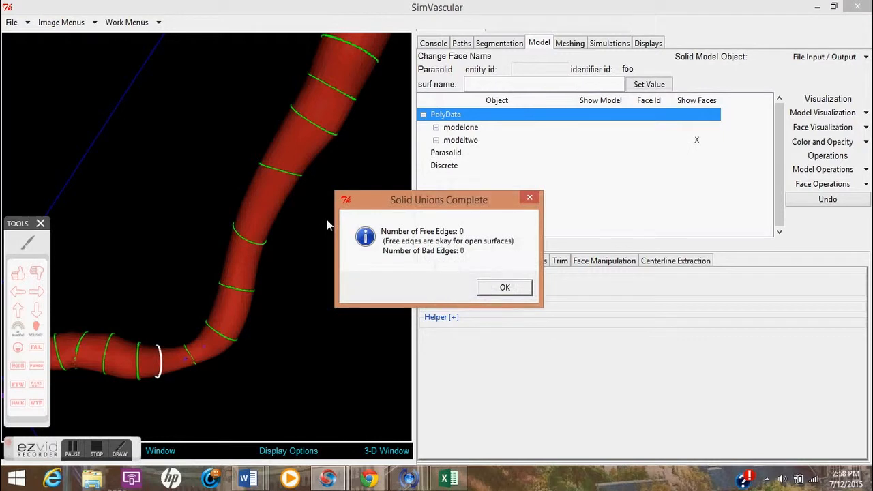
{"action": "left_click", "coordinate": [503, 288]}
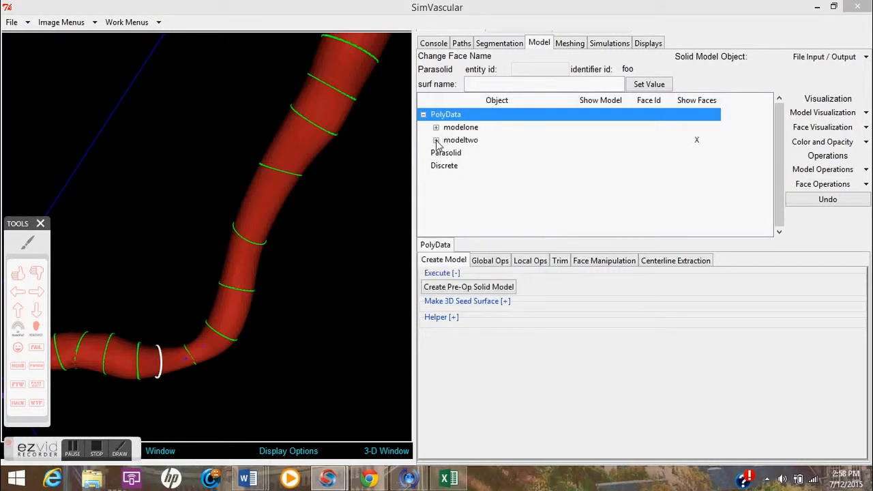
Expand modeltwo and select each cap and wall face to inspect it in the 3-D view.
{"action": "left_click", "coordinate": [436, 140]}
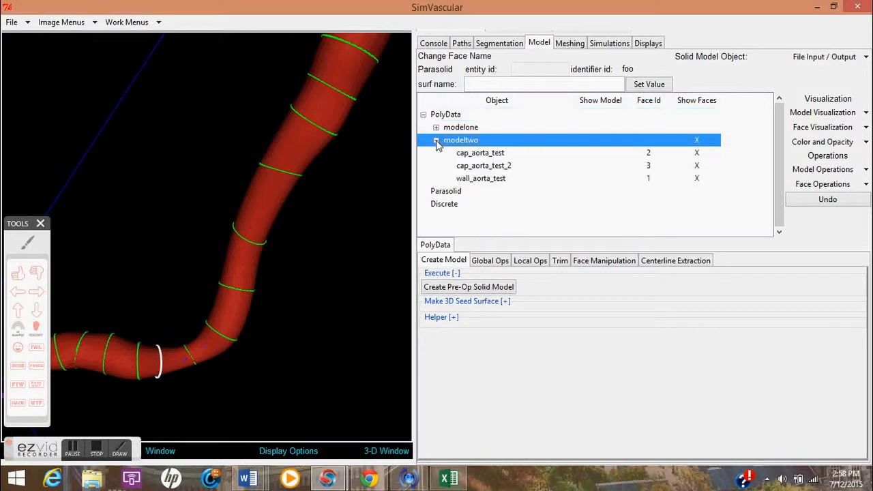
{"action": "left_click", "coordinate": [486, 154]}
{"action": "left_click_drag", "start_coordinate": [377, 176], "coordinate": [303, 203]}
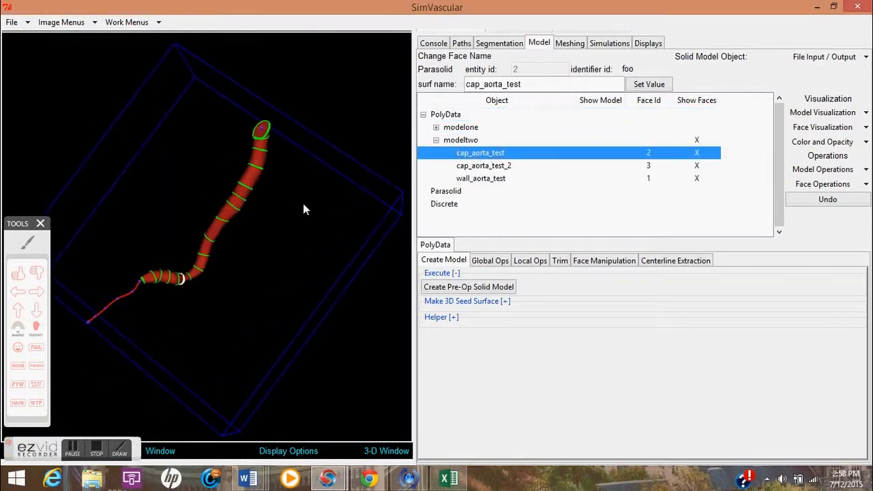
{"action": "left_click", "coordinate": [508, 166]}
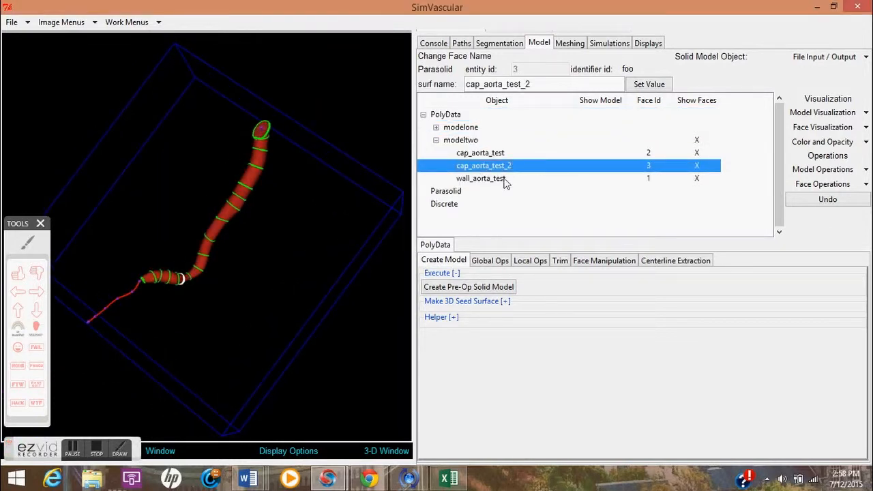
{"action": "left_click", "coordinate": [503, 179]}
{"action": "left_click_drag", "start_coordinate": [330, 196], "coordinate": [313, 188]}
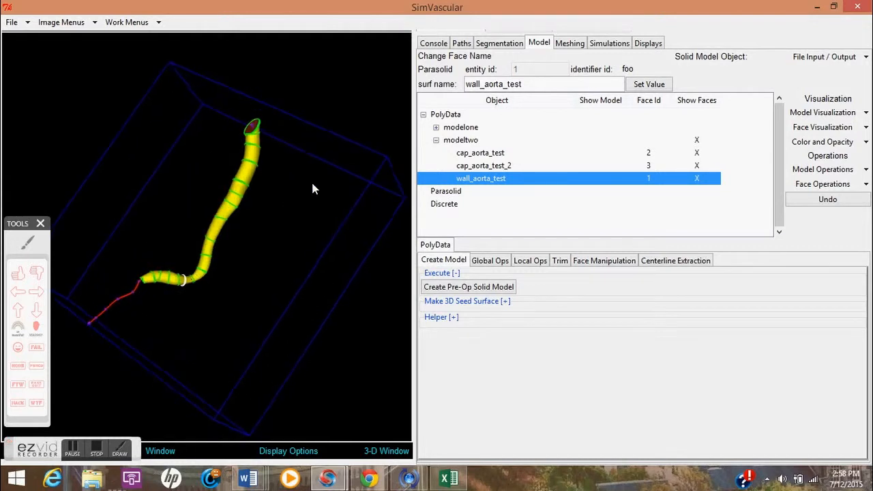
Turn on the point cloud visualization of the image volume.
{"action": "left_click", "coordinate": [74, 449]}
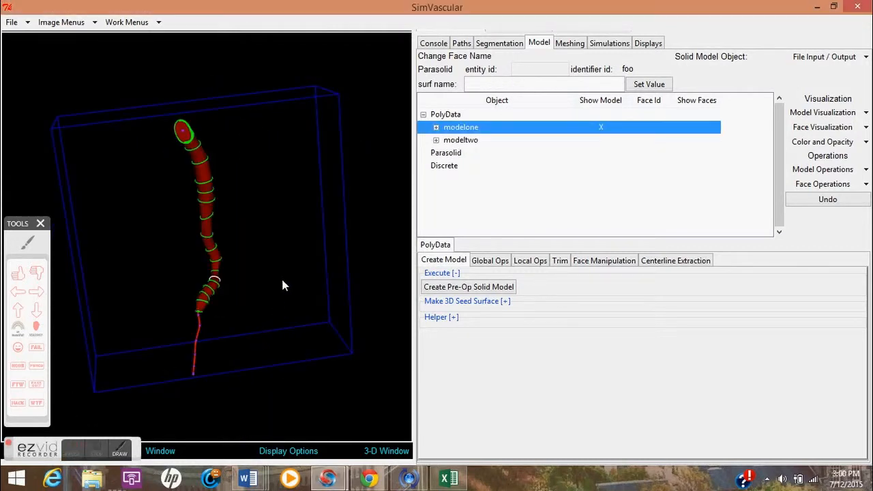
{"action": "mouse_move", "coordinate": [281, 276]}
{"action": "left_mouse_down"}
{"action": "mouse_move", "coordinate": [247, 267]}
{"action": "mouse_move", "coordinate": [291, 265]}
{"action": "left_mouse_up"}
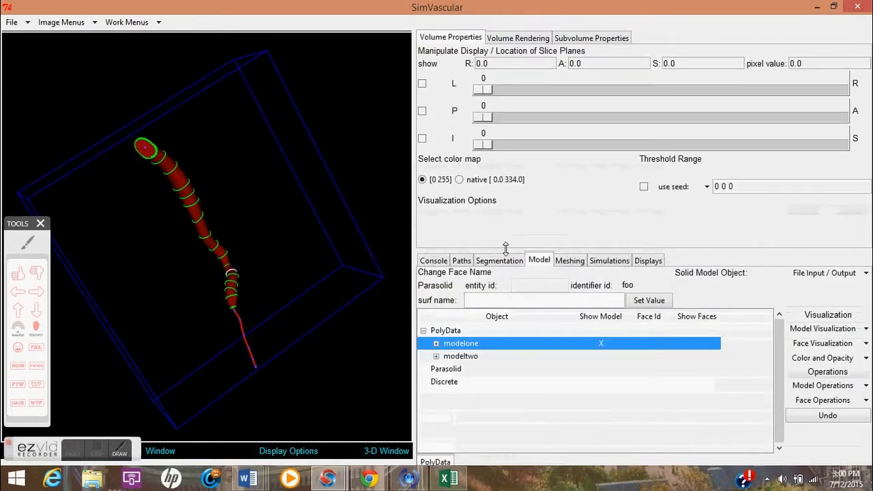
{"action": "left_click", "coordinate": [430, 217]}
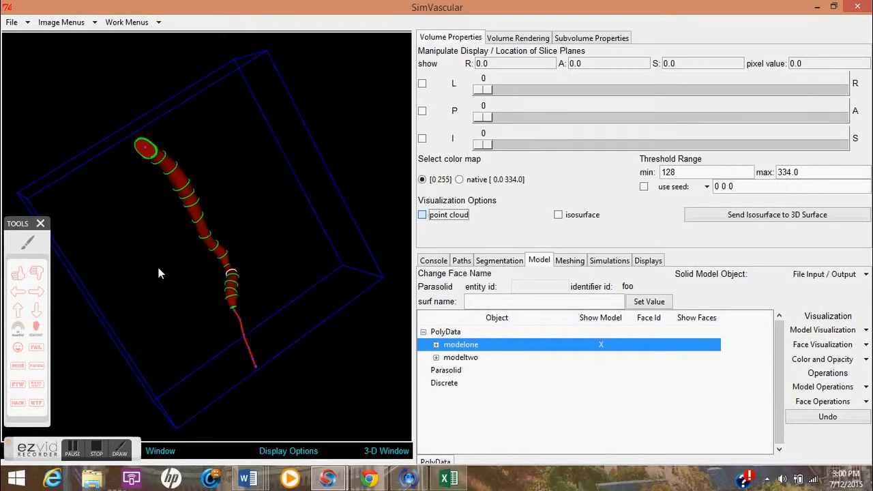
{"action": "left_click_drag", "start_coordinate": [170, 267], "coordinate": [390, 245]}
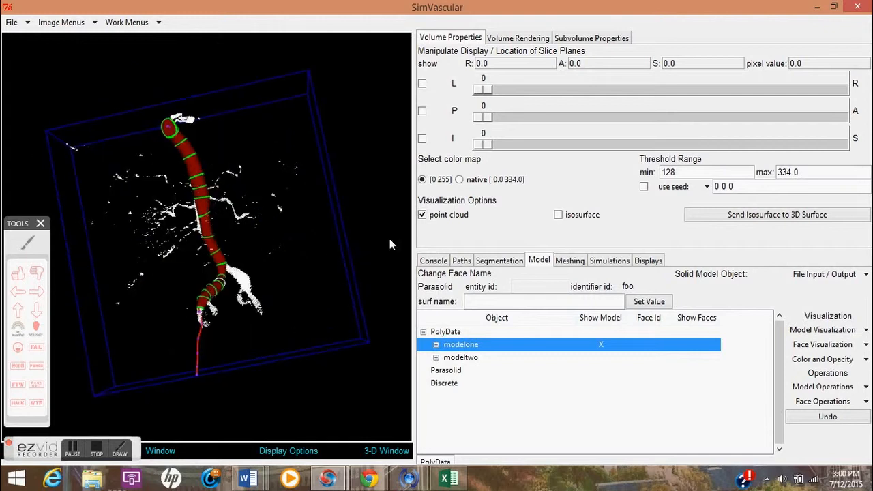
Set modelone's opacity to semi-transparent (0.5).
{"action": "left_click", "coordinate": [865, 360]}
{"action": "mouse_move", "coordinate": [853, 387]}
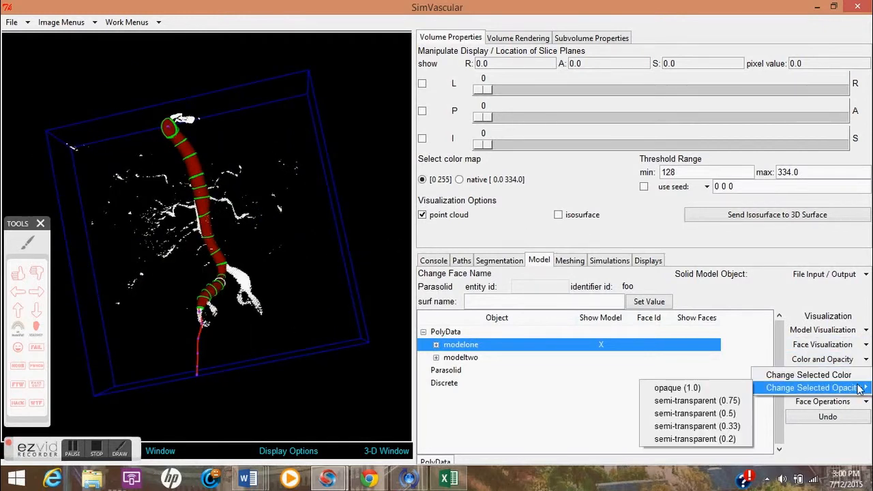
{"action": "left_click", "coordinate": [716, 414]}
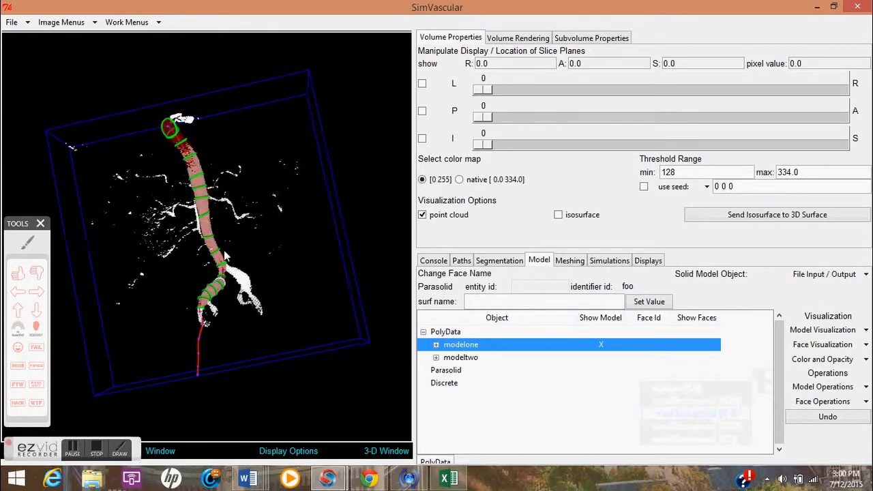
{"action": "scroll", "coordinate": [193, 290], "scroll_direction": "up", "scroll_amount": 2}
{"action": "left_click_drag", "start_coordinate": [193, 291], "coordinate": [246, 322]}
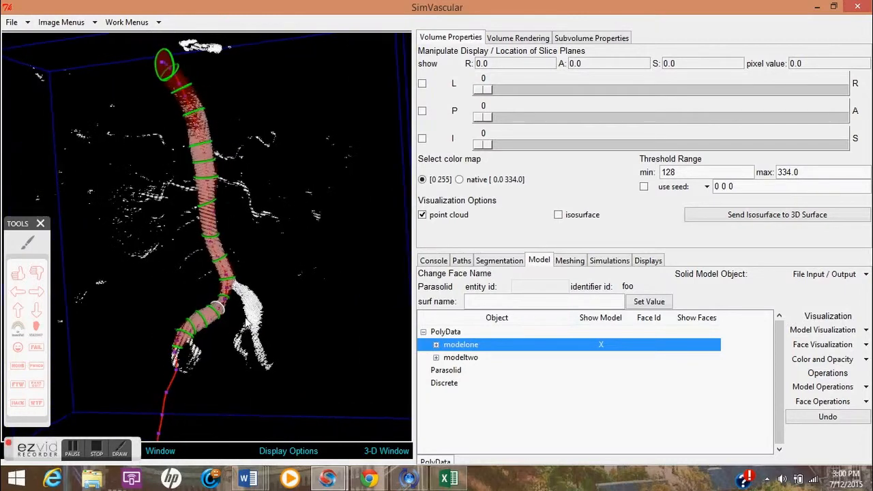
{"action": "right_click_drag", "start_coordinate": [226, 254], "coordinate": [220, 237]}
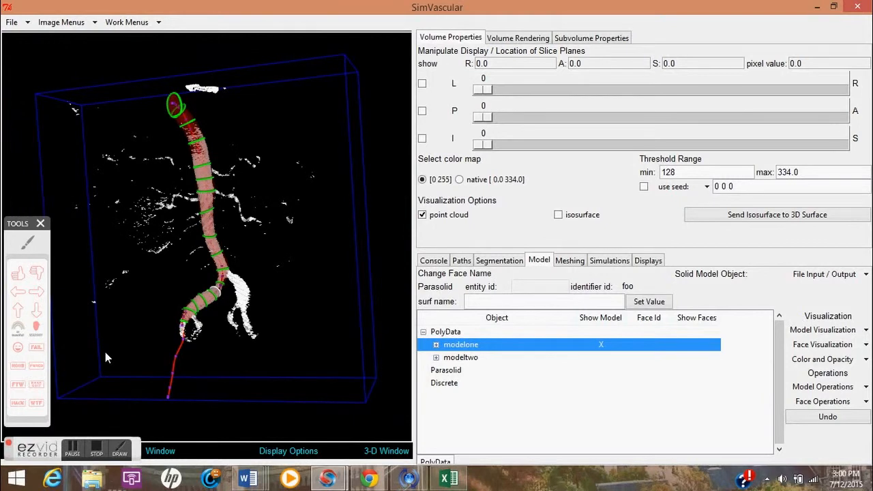
{"action": "left_click", "coordinate": [75, 439]}
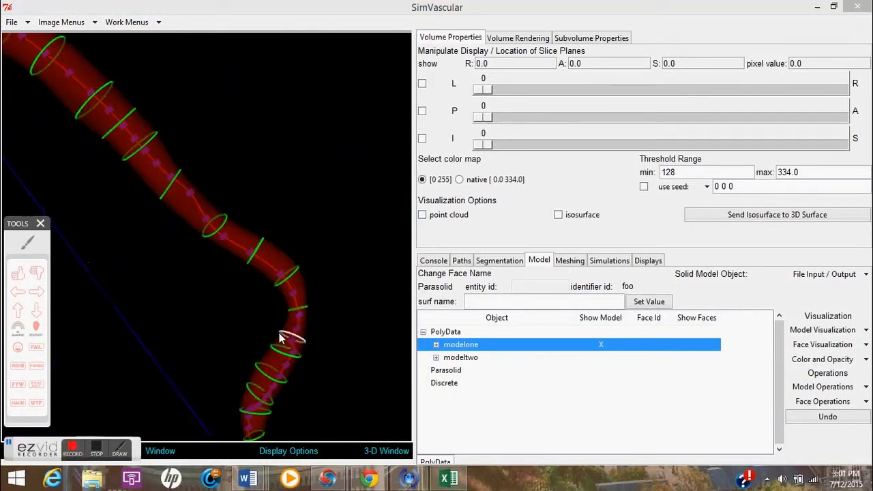
{"action": "mouse_move", "coordinate": [306, 334]}
{"action": "left_mouse_down"}
{"action": "mouse_move", "coordinate": [311, 345]}
{"action": "mouse_move", "coordinate": [320, 331]}
{"action": "mouse_move", "coordinate": [309, 345]}
{"action": "left_mouse_up"}
{"action": "key", "text": "p"}
{"action": "left_click", "coordinate": [75, 449]}
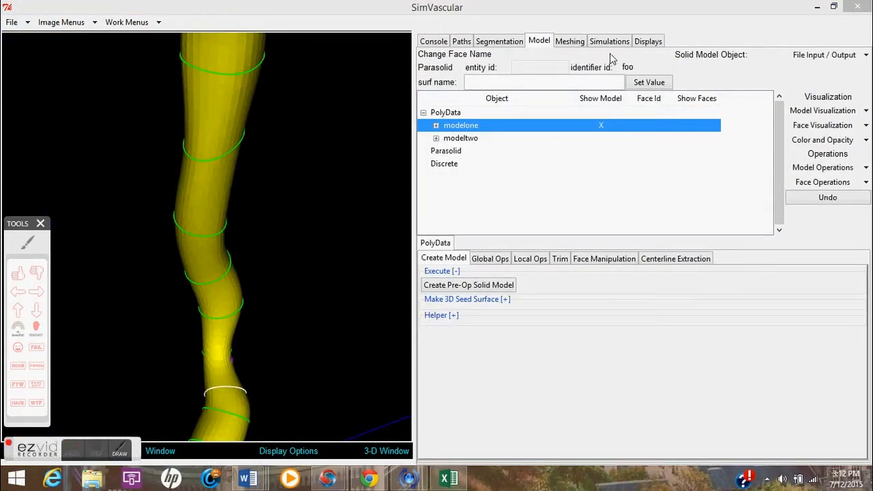
Set the Facet Max Edge Size display setting to .1.
{"action": "left_click", "coordinate": [650, 43]}
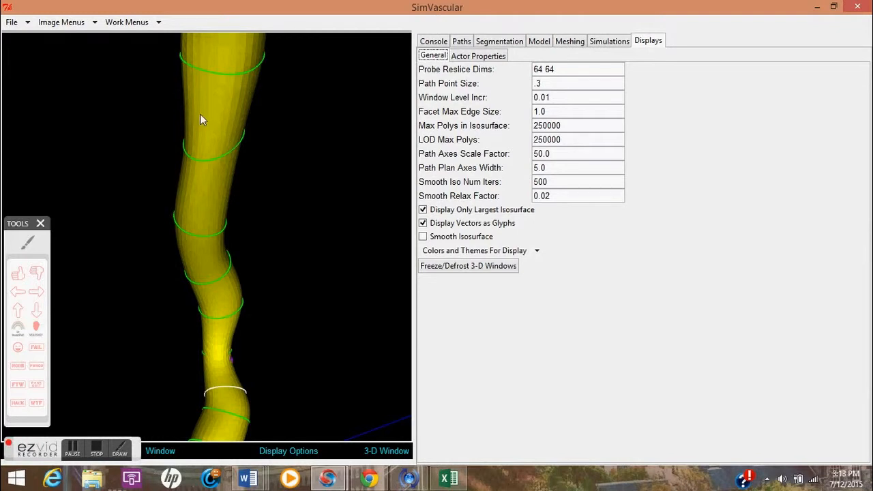
{"action": "mouse_move", "coordinate": [230, 227]}
{"action": "left_mouse_down"}
{"action": "mouse_move", "coordinate": [202, 225]}
{"action": "mouse_move", "coordinate": [228, 217]}
{"action": "left_mouse_up"}
{"action": "double_click", "coordinate": [555, 110]}
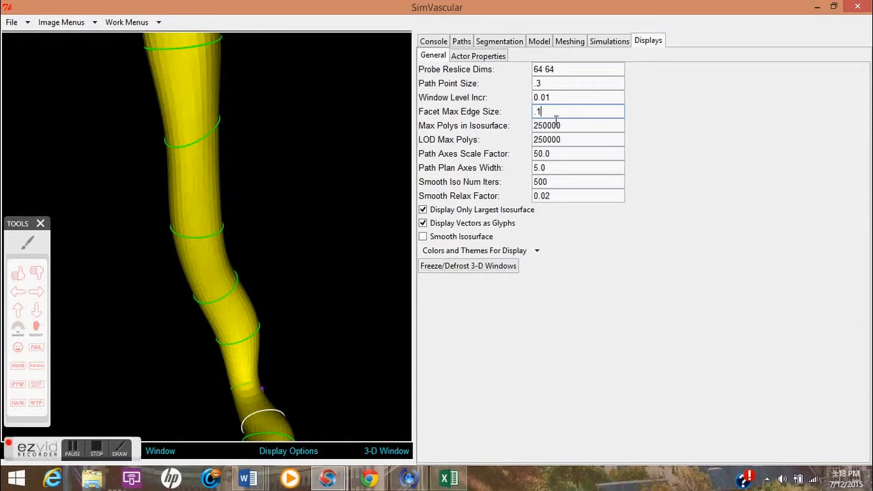
{"action": "left_click", "coordinate": [76, 449]}
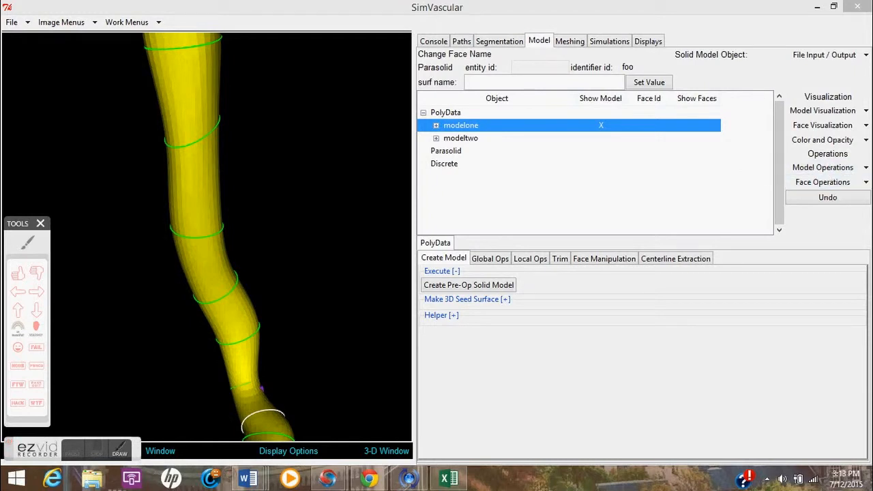
Copy modelone as a new model named modelonecopy and select the copy.
{"action": "left_click", "coordinate": [867, 168]}
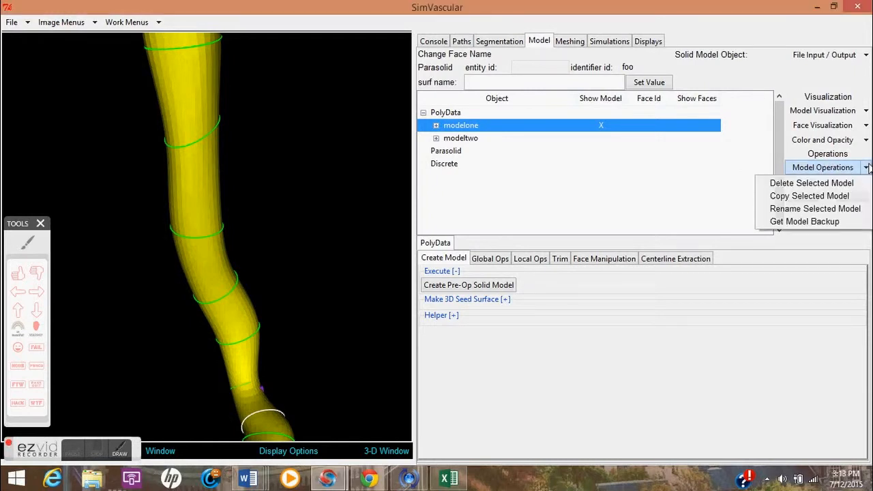
{"action": "left_click", "coordinate": [858, 197]}
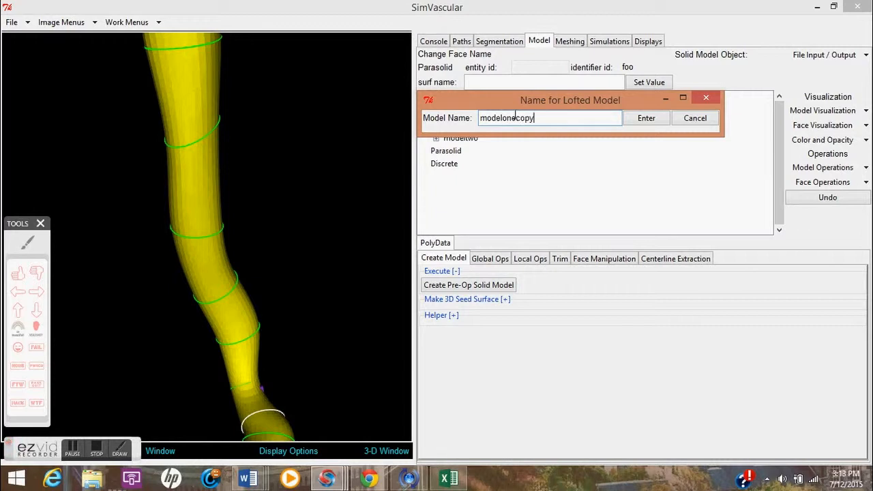
{"action": "left_click", "coordinate": [646, 118]}
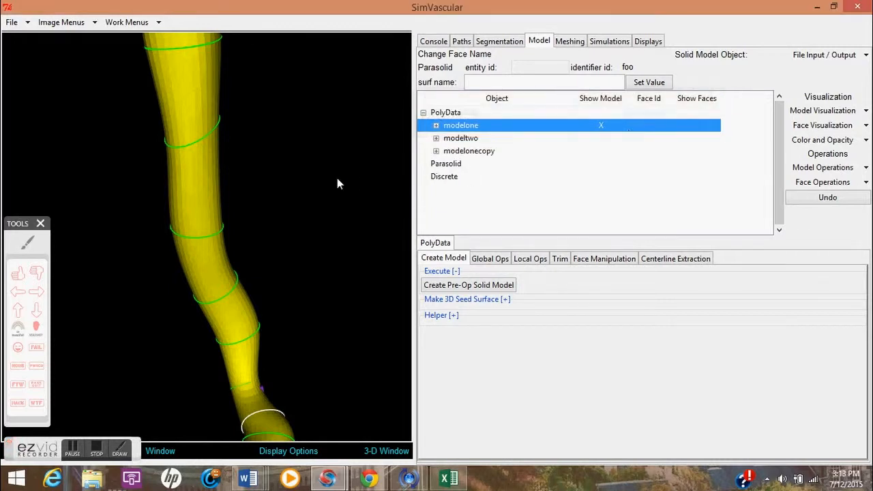
{"action": "left_click", "coordinate": [449, 151]}
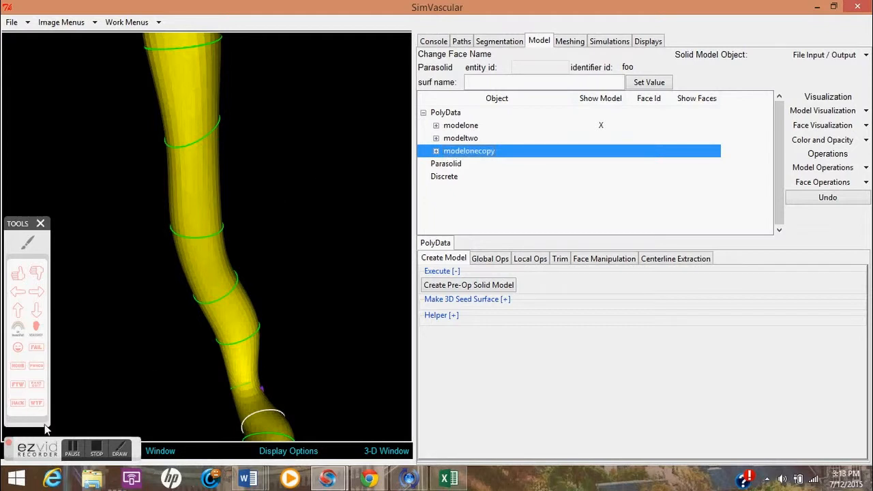
Hide modelone in the 3D window.
{"action": "left_click", "coordinate": [71, 451]}
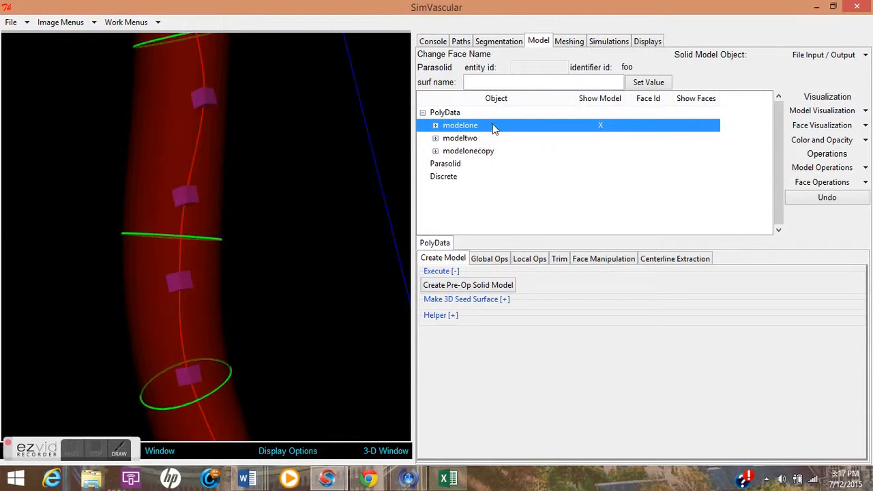
{"action": "left_click", "coordinate": [866, 110]}
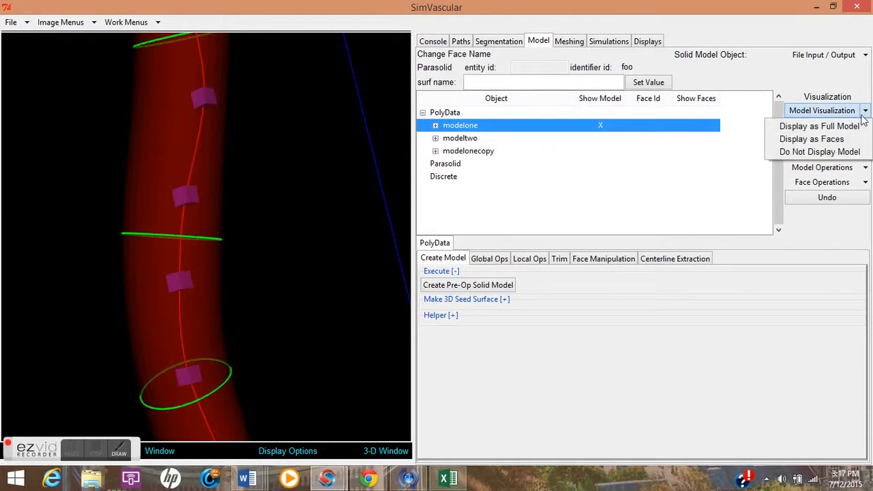
{"action": "left_click", "coordinate": [823, 151]}
Select modelonecopy and display it as a full model.
{"action": "left_click", "coordinate": [471, 151]}
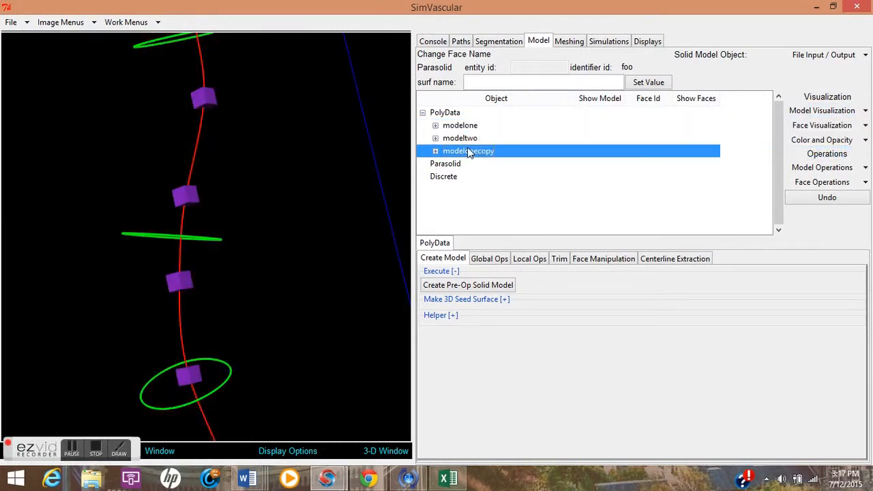
{"action": "left_click", "coordinate": [865, 111]}
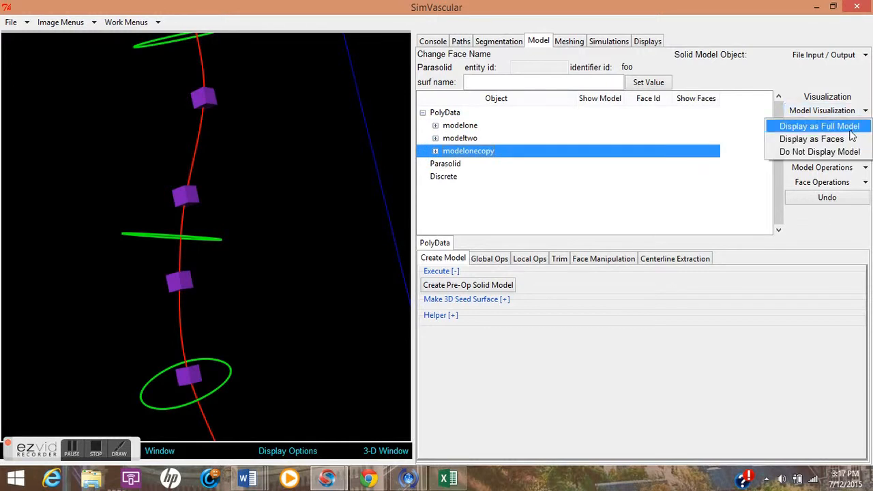
{"action": "left_click", "coordinate": [849, 130]}
Pick the copied model in the 3D window so it shows opaque, and orbit around its surface.
{"action": "left_click_drag", "start_coordinate": [205, 236], "coordinate": [146, 244]}
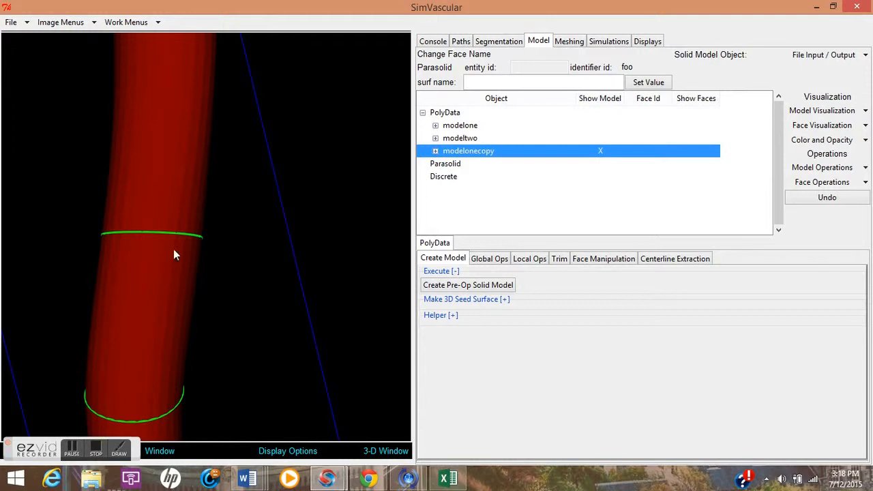
{"action": "left_click_drag", "start_coordinate": [169, 256], "coordinate": [154, 261]}
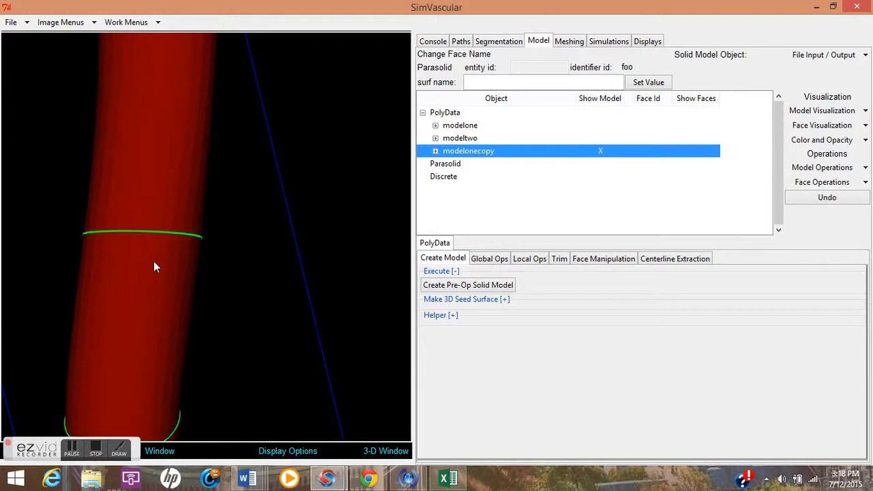
{"action": "left_click", "coordinate": [153, 261]}
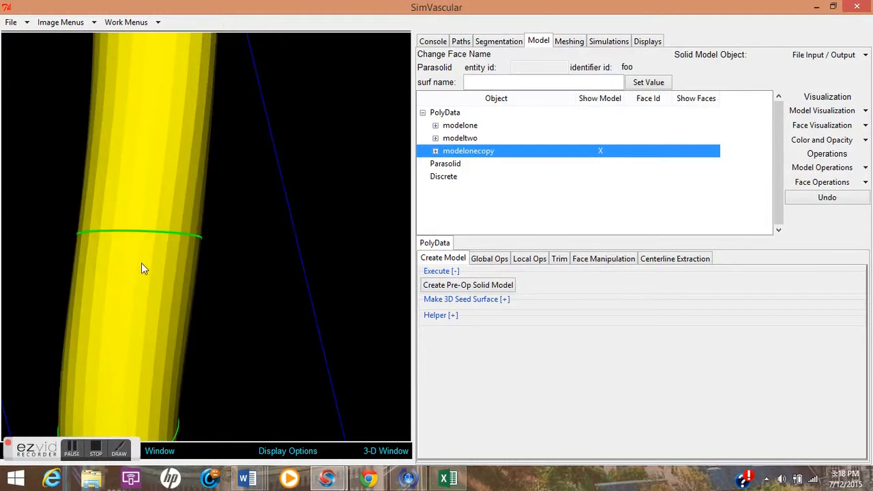
{"action": "left_click_drag", "start_coordinate": [146, 282], "coordinate": [187, 299]}
{"action": "right_click_drag", "start_coordinate": [188, 300], "coordinate": [183, 254]}
{"action": "left_click_drag", "start_coordinate": [181, 309], "coordinate": [190, 280]}
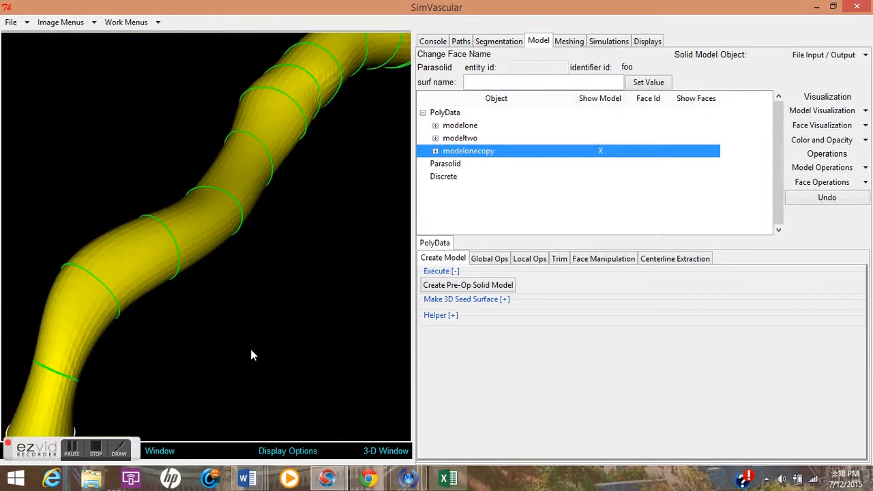
Read the modeling guide's sections on maximum facet size and copying models in the browser.
{"action": "mouse_move", "coordinate": [372, 478]}
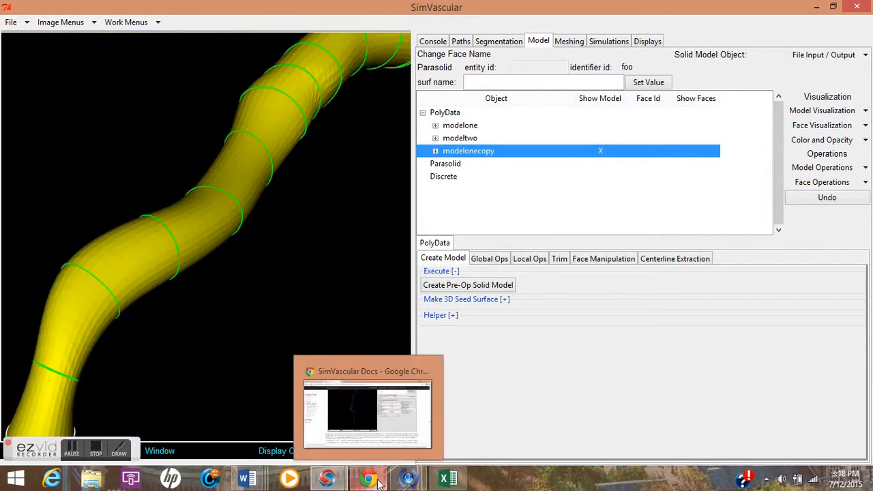
{"action": "left_click", "coordinate": [376, 441]}
{"action": "scroll", "coordinate": [390, 352], "scroll_direction": "down", "scroll_amount": 15}
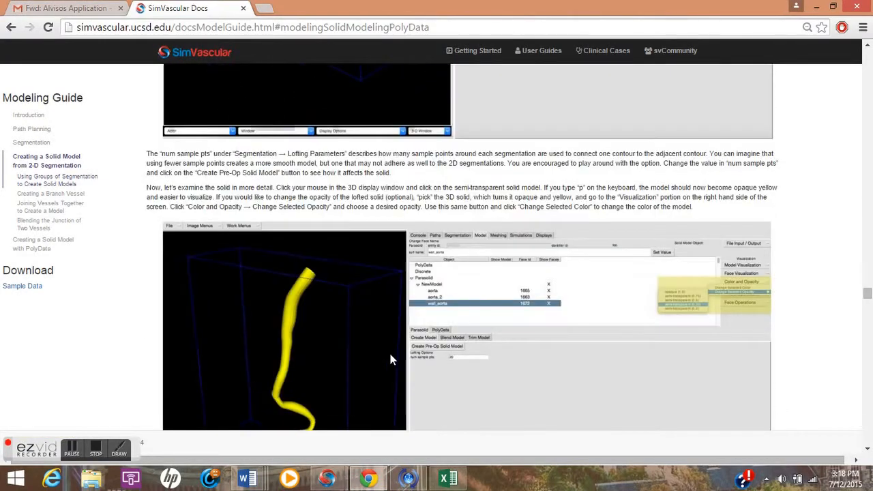
{"action": "scroll", "coordinate": [390, 355], "scroll_direction": "down", "scroll_amount": 15}
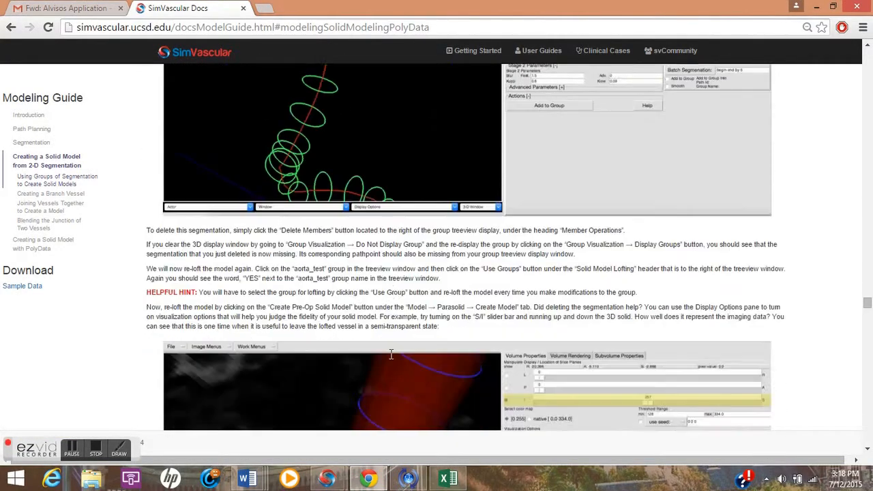
{"action": "scroll", "coordinate": [390, 354], "scroll_direction": "down", "scroll_amount": 15}
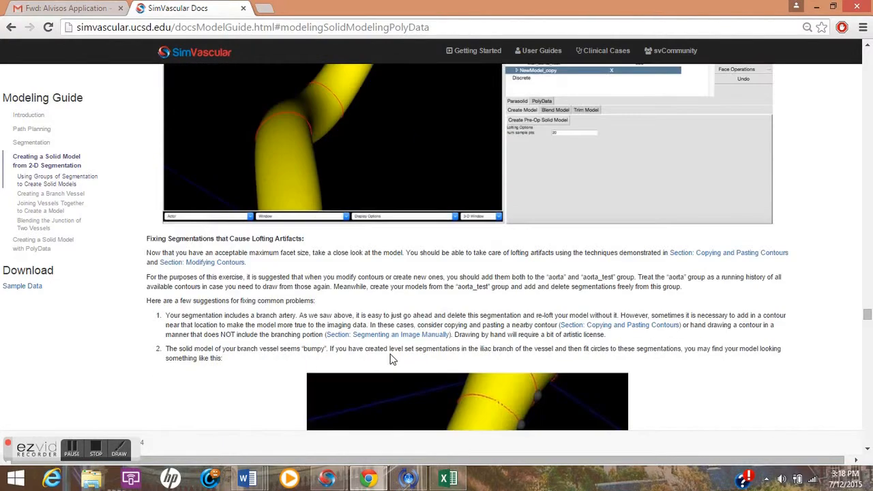
{"action": "scroll", "coordinate": [390, 360], "scroll_direction": "down", "scroll_amount": 5}
{"action": "scroll", "coordinate": [391, 360], "scroll_direction": "up", "scroll_amount": 6}
{"action": "scroll", "coordinate": [390, 354], "scroll_direction": "up", "scroll_amount": 4}
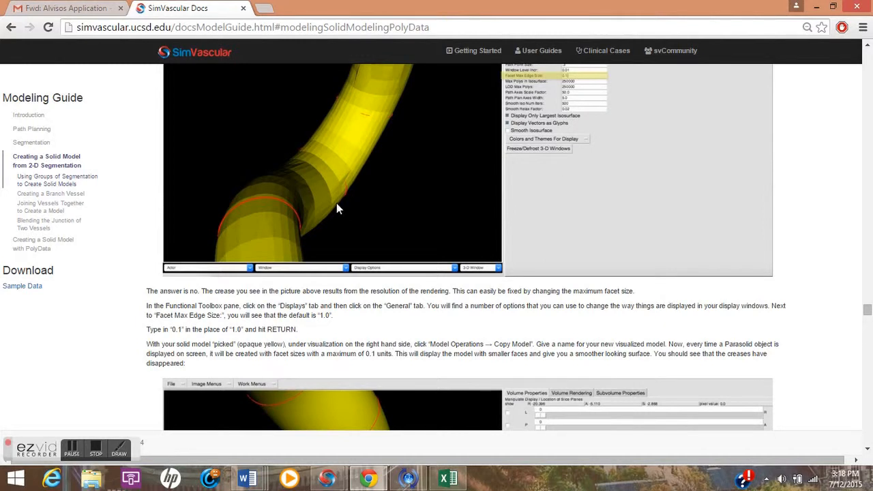
{"action": "scroll", "coordinate": [321, 220], "scroll_direction": "down", "scroll_amount": 4}
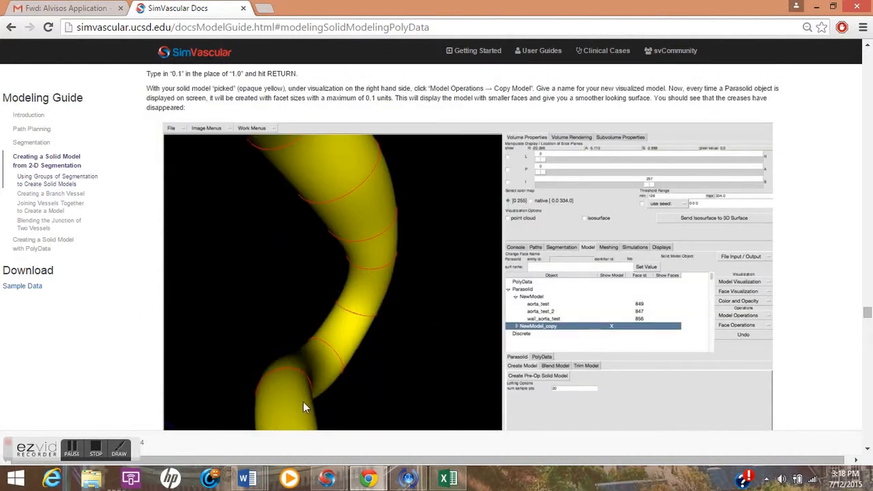
Return to the modeling window and inspect the copied model's surface up close.
{"action": "mouse_move", "coordinate": [328, 478]}
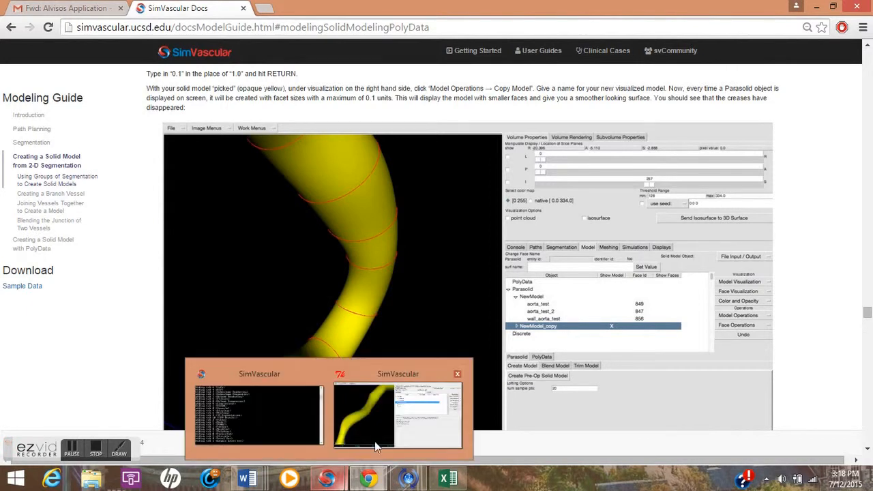
{"action": "left_click", "coordinate": [414, 419]}
{"action": "left_click_drag", "start_coordinate": [205, 246], "coordinate": [129, 308]}
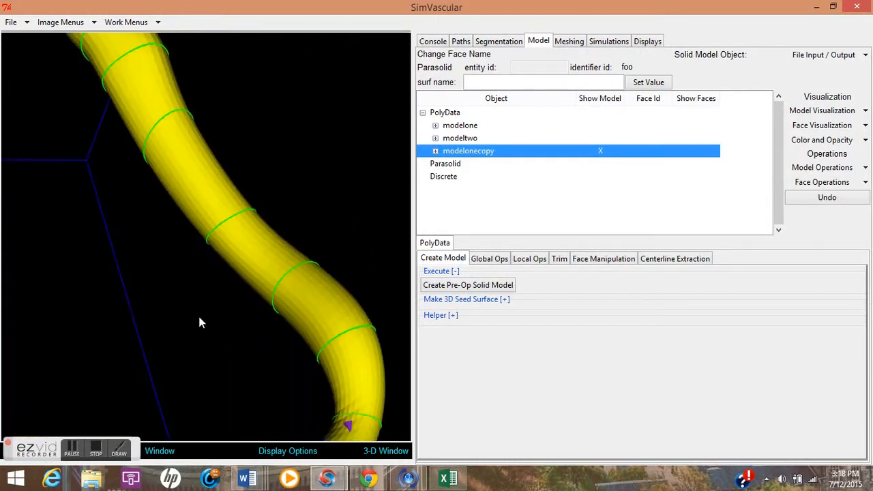
{"action": "scroll", "coordinate": [214, 248], "scroll_direction": "up", "scroll_amount": 2}
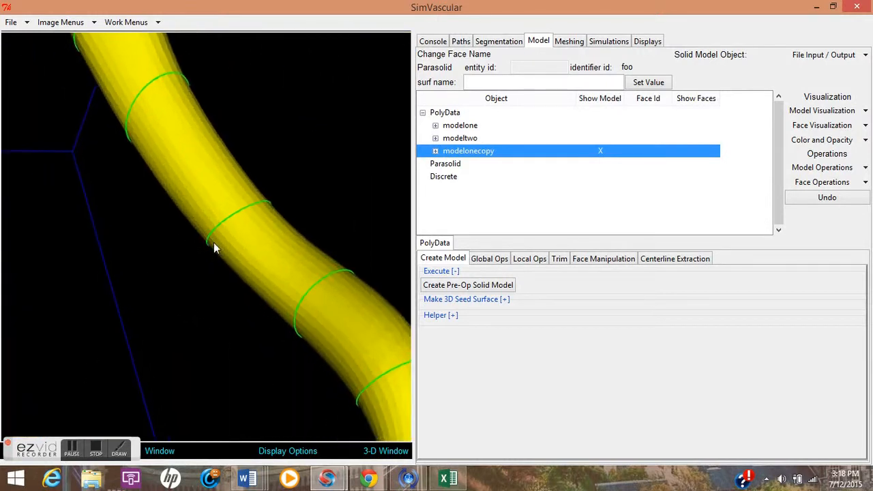
{"action": "left_click", "coordinate": [72, 453]}
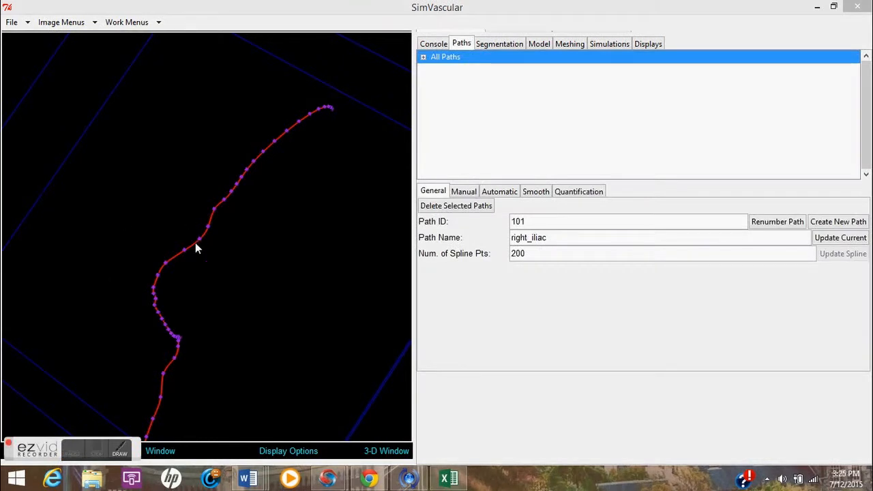
Expand the paths list and open the right_iliac path's points for manual editing.
{"action": "left_click_drag", "start_coordinate": [219, 280], "coordinate": [250, 287]}
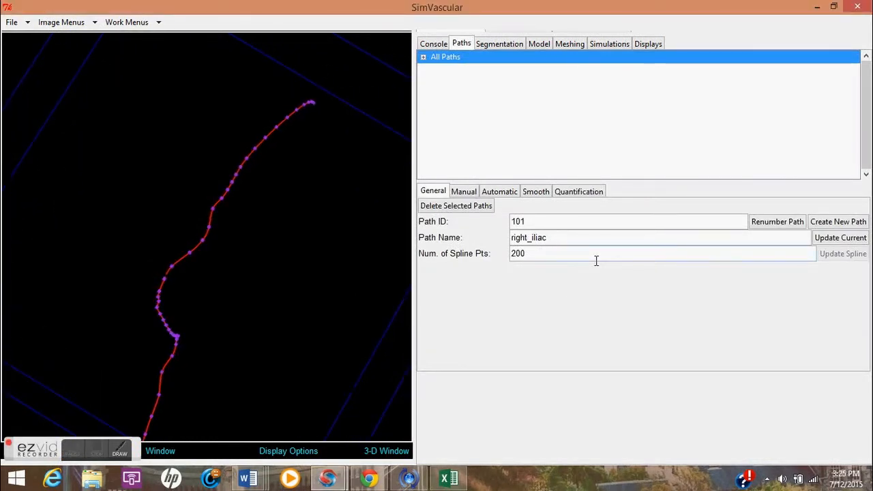
{"action": "left_click", "coordinate": [837, 224]}
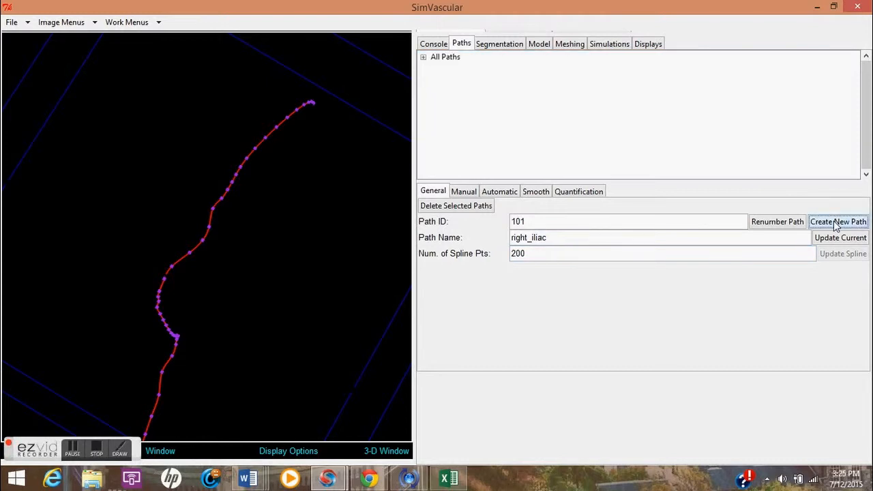
{"action": "left_click", "coordinate": [424, 58]}
{"action": "left_click", "coordinate": [459, 83]}
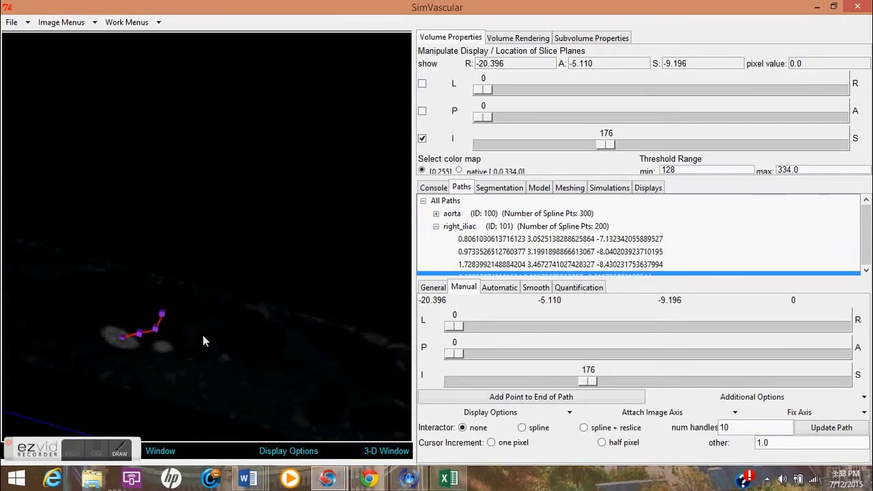
Move the axial slice to 164 and add a point to the end of the right_iliac path on the iliac lumen.
{"action": "mouse_move", "coordinate": [603, 384]}
{"action": "left_mouse_down"}
{"action": "mouse_move", "coordinate": [581, 385]}
{"action": "mouse_move", "coordinate": [588, 388]}
{"action": "left_mouse_up"}
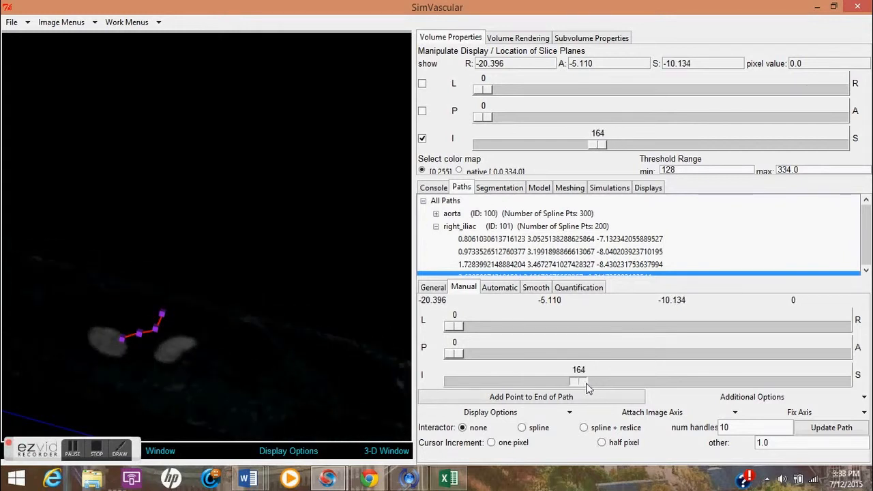
{"action": "left_click", "coordinate": [109, 343]}
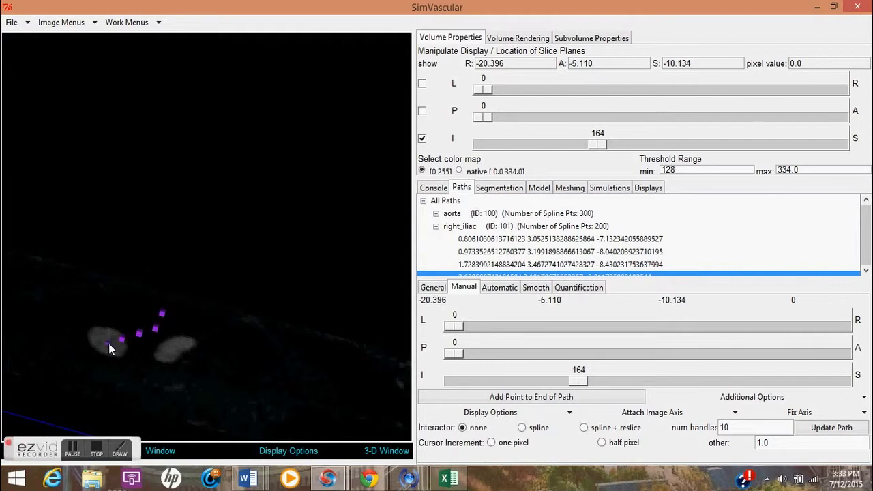
{"action": "left_click", "coordinate": [121, 449]}
{"action": "left_click", "coordinate": [28, 243]}
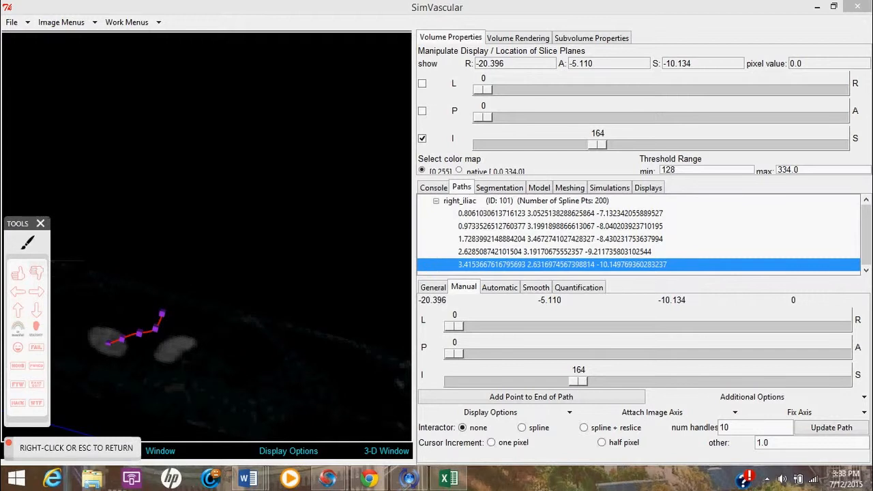
{"action": "left_click_drag", "start_coordinate": [206, 99], "coordinate": [241, 174]}
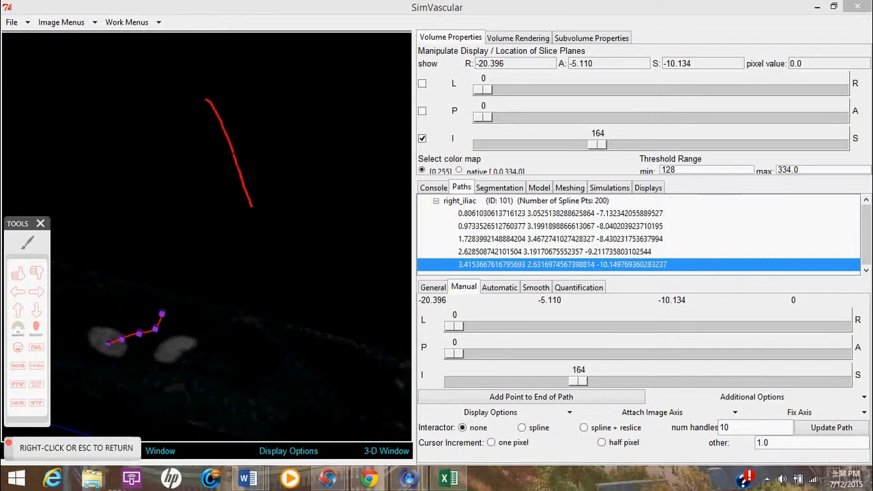
{"action": "right_click", "coordinate": [292, 171]}
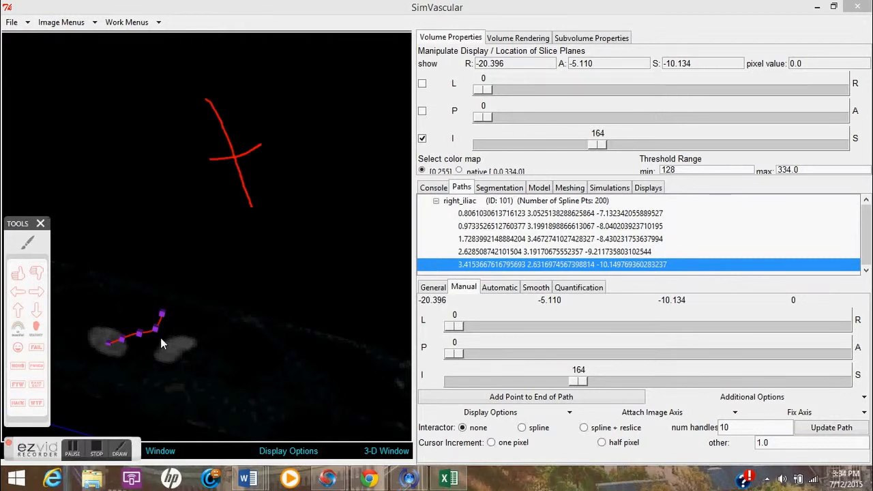
Move the axial slice lower to about 146 and add further right_iliac path points along the iliac lumen.
{"action": "left_click", "coordinate": [591, 381]}
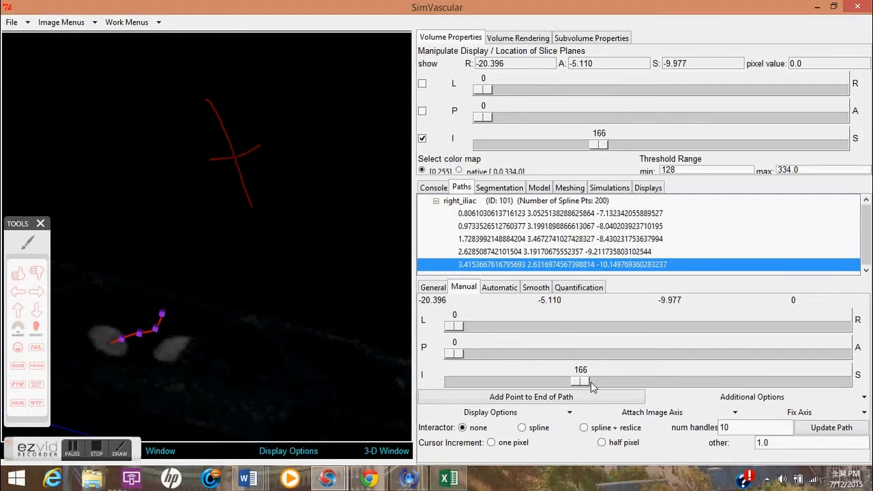
{"action": "left_click", "coordinate": [605, 382]}
{"action": "left_click_drag", "start_coordinate": [594, 384], "coordinate": [567, 384]}
{"action": "left_click_drag", "start_coordinate": [151, 375], "coordinate": [130, 352]}
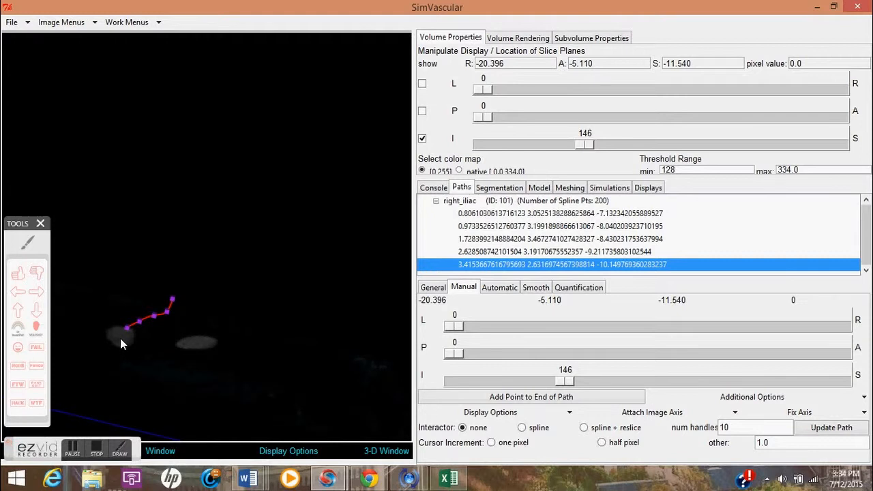
{"action": "left_click", "coordinate": [122, 335]}
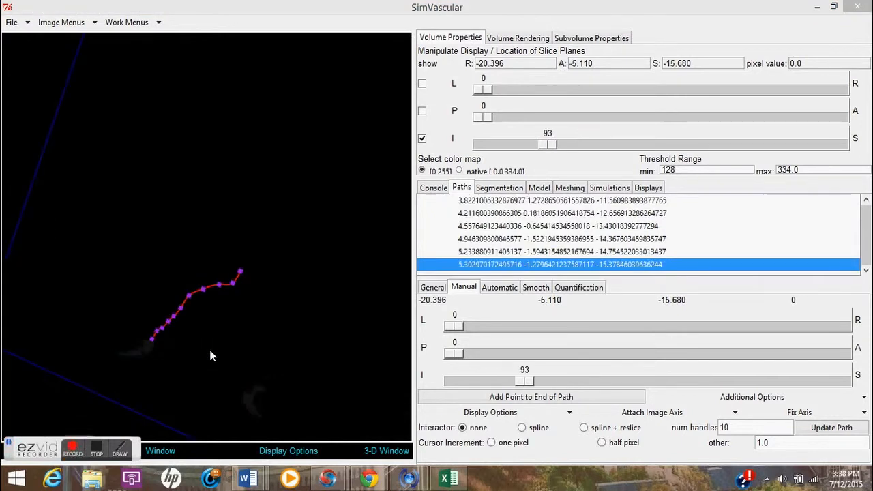
Compare the right_iliac and aorta paths in the 3D window across different axial slices.
{"action": "left_click_drag", "start_coordinate": [216, 339], "coordinate": [251, 342]}
{"action": "mouse_move", "coordinate": [526, 384]}
{"action": "left_mouse_down"}
{"action": "mouse_move", "coordinate": [612, 372]}
{"action": "mouse_move", "coordinate": [538, 377]}
{"action": "mouse_move", "coordinate": [537, 390]}
{"action": "left_mouse_up"}
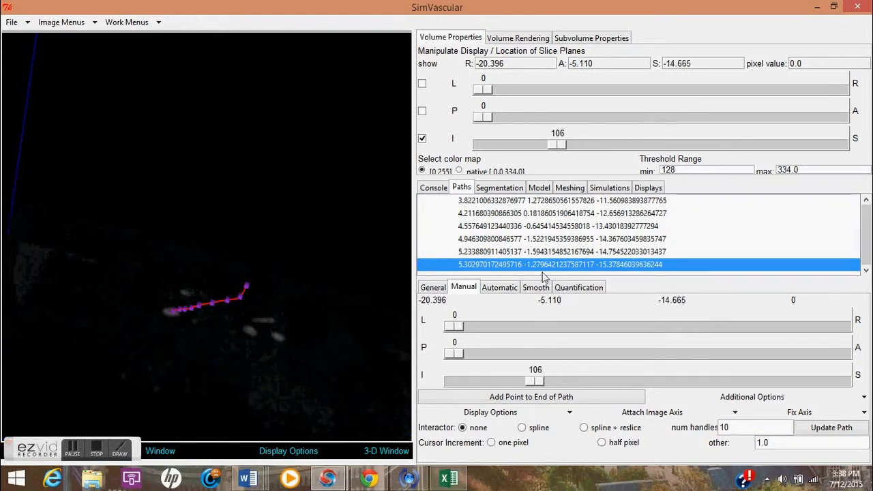
{"action": "left_click_drag", "start_coordinate": [870, 239], "coordinate": [870, 207]}
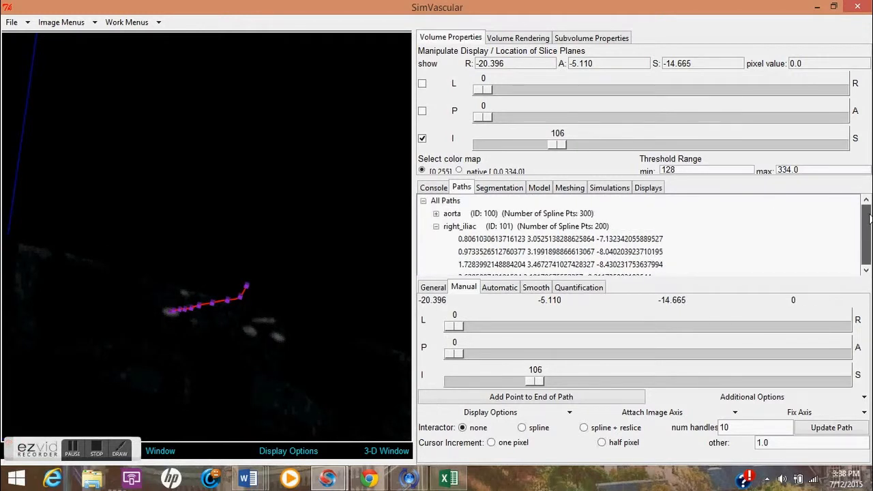
{"action": "left_click", "coordinate": [483, 216]}
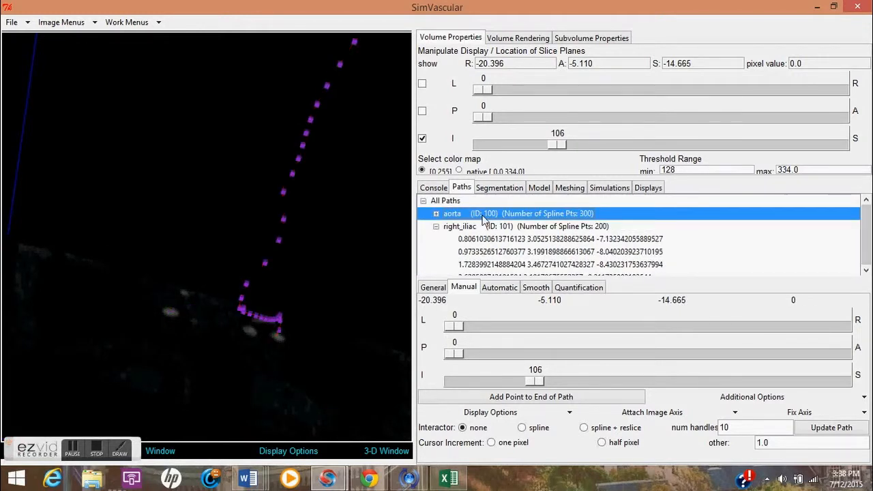
{"action": "left_click_drag", "start_coordinate": [538, 384], "coordinate": [624, 384]}
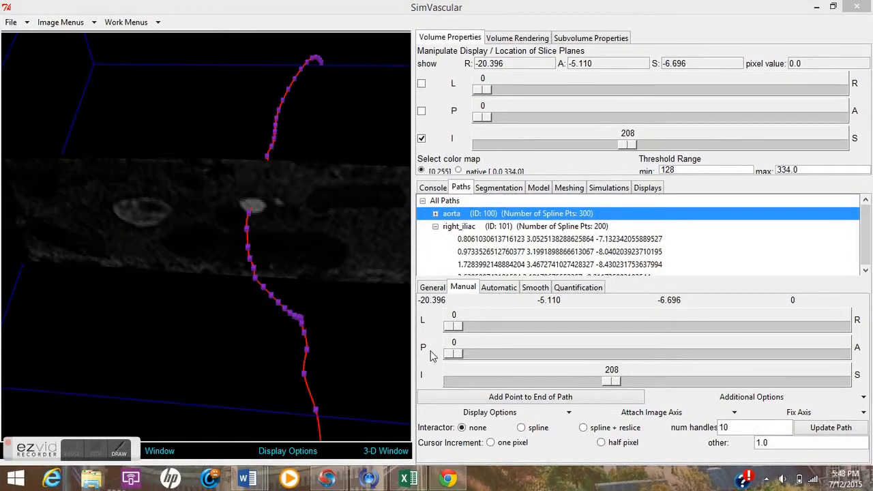
{"action": "left_click_drag", "start_coordinate": [324, 323], "coordinate": [321, 345]}
{"action": "left_click", "coordinate": [445, 227]}
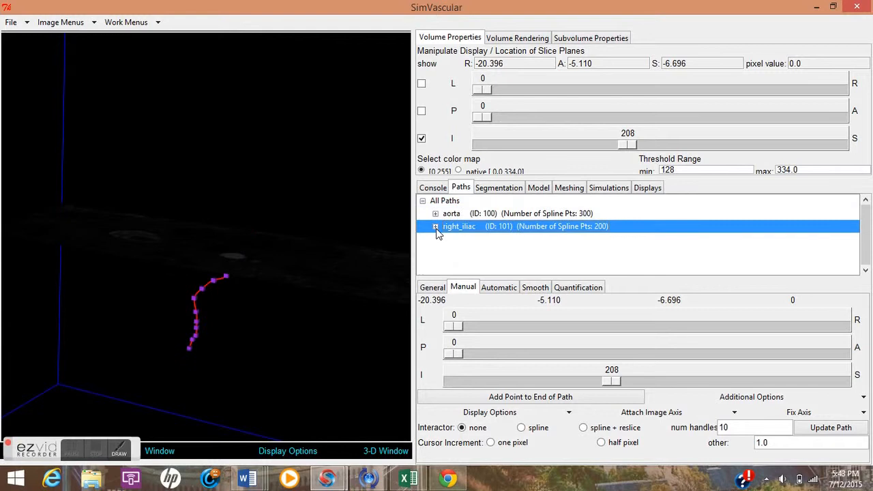
{"action": "left_click", "coordinate": [73, 448]}
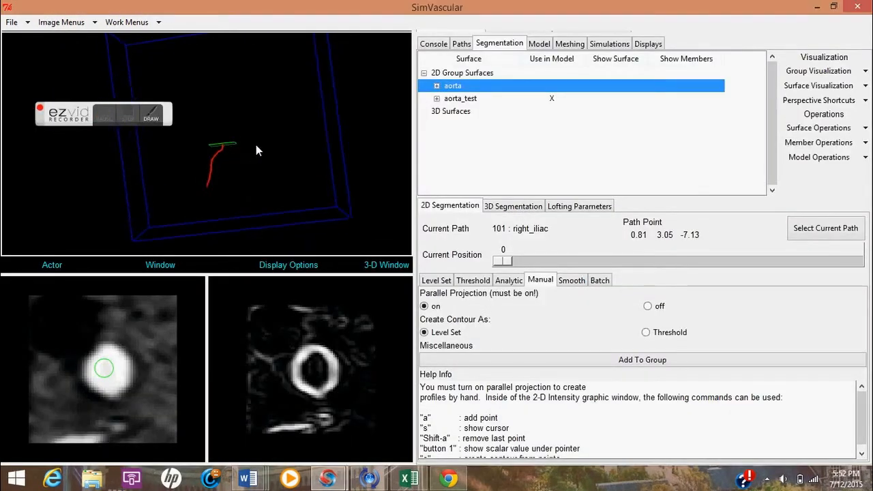
Segment the right_iliac vessel at path position 0 with Level Set and add the contour to the right_iliac group.
{"action": "left_click_drag", "start_coordinate": [507, 264], "coordinate": [479, 259]}
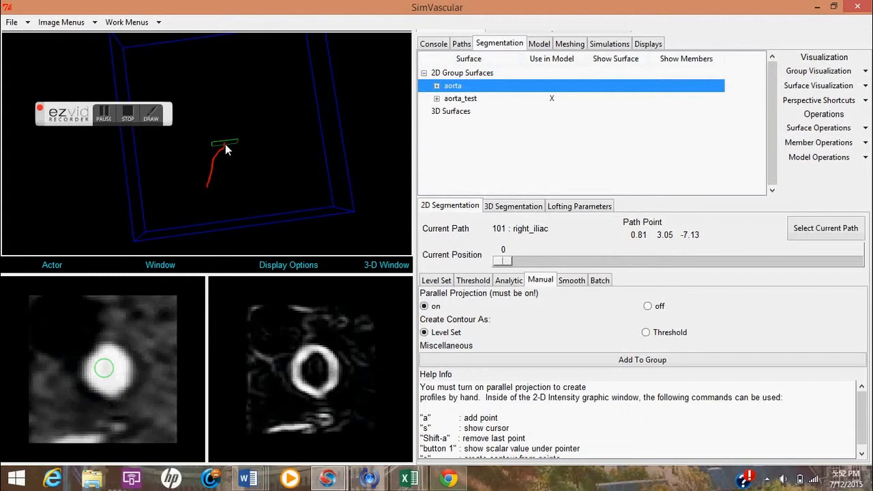
{"action": "left_click", "coordinate": [102, 117]}
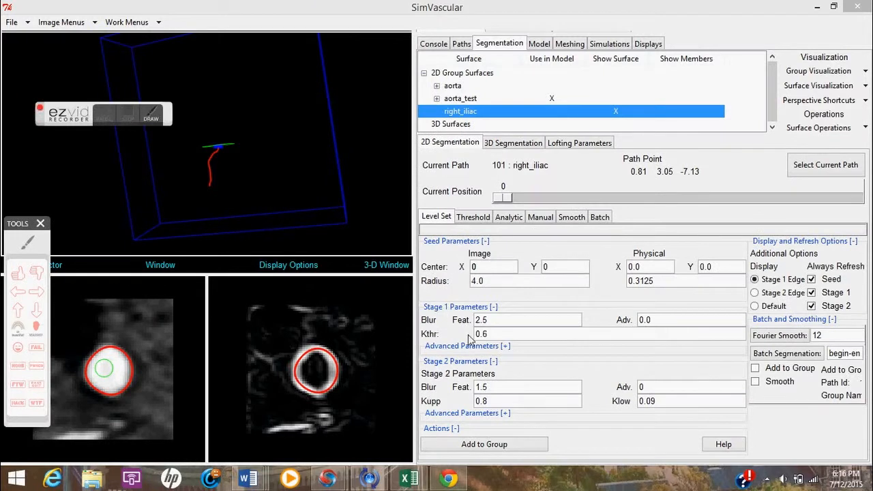
{"action": "left_click", "coordinate": [480, 445]}
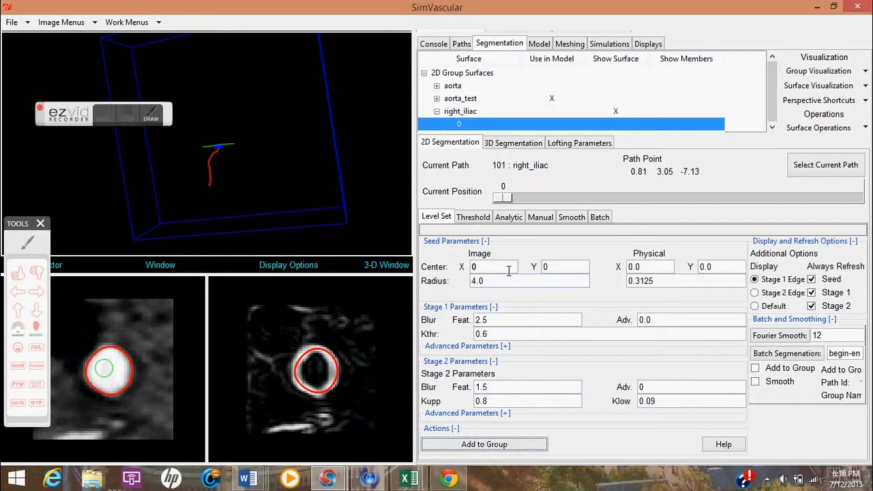
Move to right_iliac path position 10 and add its Level Set contour to the group.
{"action": "left_click_drag", "start_coordinate": [496, 197], "coordinate": [517, 200]}
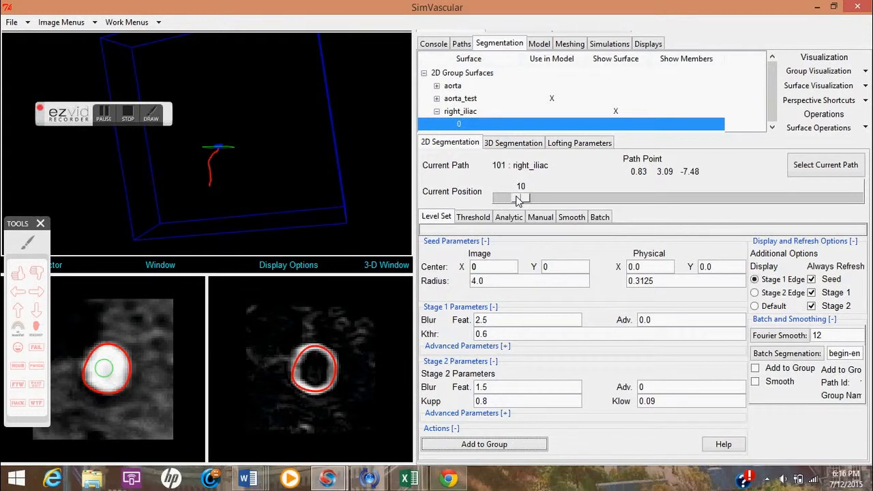
{"action": "left_click", "coordinate": [483, 445]}
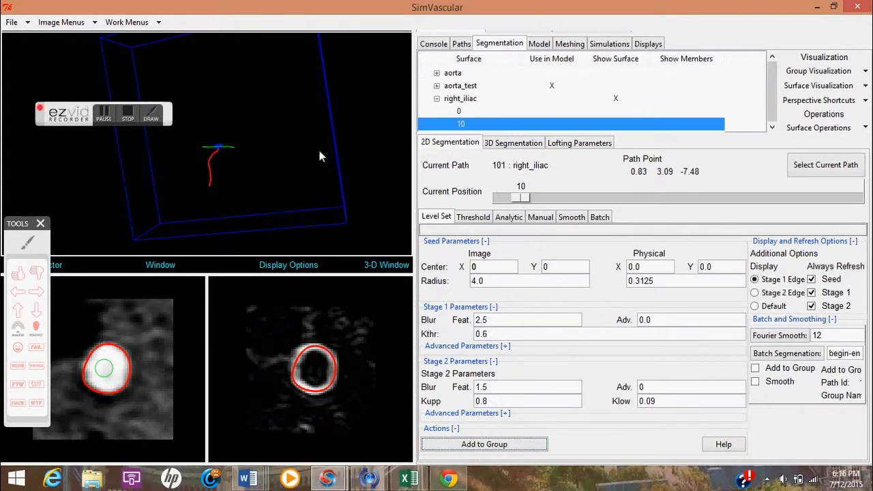
Move along the right_iliac path to position 19 for the next contour.
{"action": "left_click_drag", "start_coordinate": [523, 198], "coordinate": [541, 197]}
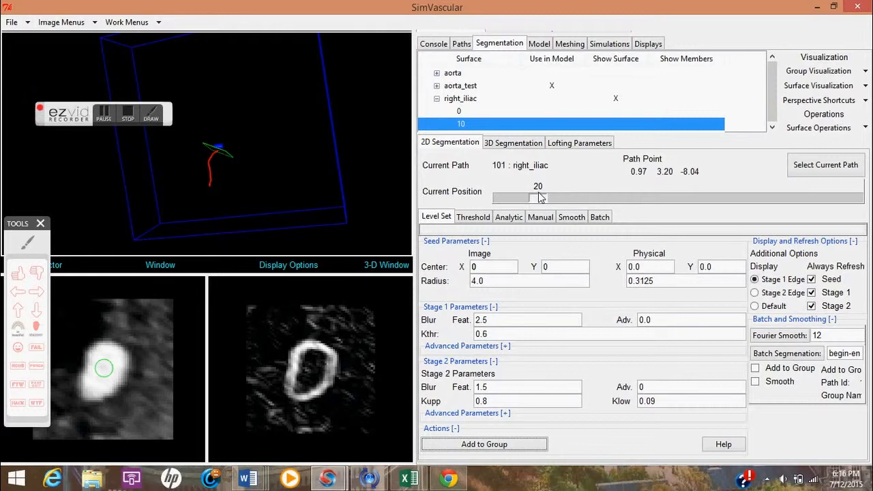
{"action": "left_click_drag", "start_coordinate": [541, 197], "coordinate": [538, 198]}
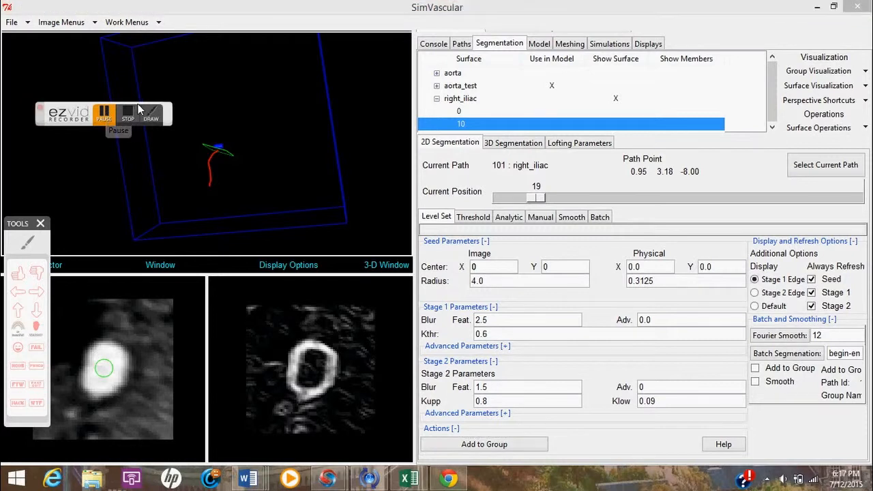
{"action": "left_click", "coordinate": [106, 114]}
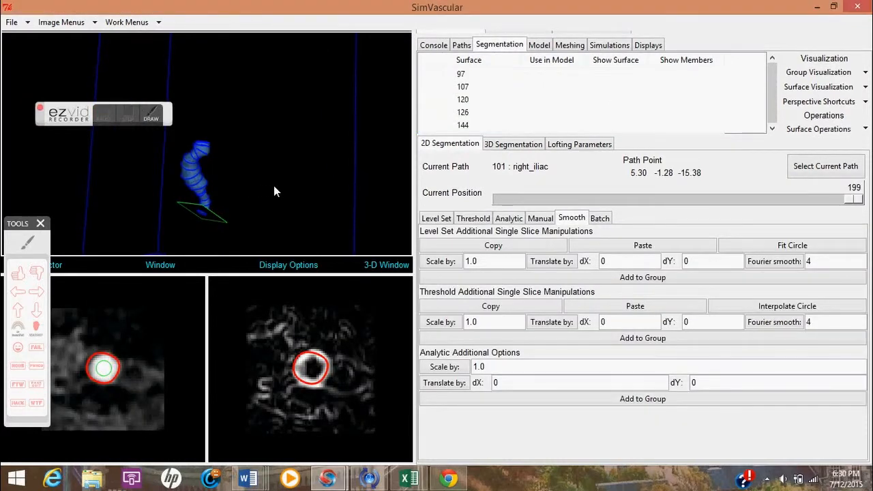
{"action": "mouse_move", "coordinate": [274, 187]}
{"action": "left_mouse_down"}
{"action": "mouse_move", "coordinate": [234, 182]}
{"action": "mouse_move", "coordinate": [268, 179]}
{"action": "mouse_move", "coordinate": [307, 199]}
{"action": "mouse_move", "coordinate": [248, 204]}
{"action": "mouse_move", "coordinate": [237, 213]}
{"action": "mouse_move", "coordinate": [251, 214]}
{"action": "mouse_move", "coordinate": [273, 188]}
{"action": "left_mouse_up"}
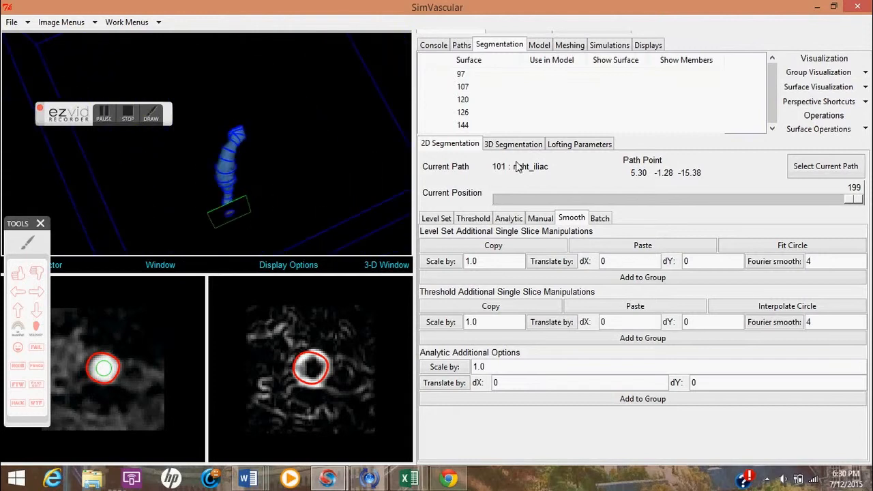
Select the right_iliac segmentation group and turn off its spline display.
{"action": "left_click_drag", "start_coordinate": [458, 34], "coordinate": [458, 260]}
{"action": "left_click", "coordinate": [453, 222]}
{"action": "left_click_drag", "start_coordinate": [207, 104], "coordinate": [313, 86]}
{"action": "left_click", "coordinate": [104, 113]}
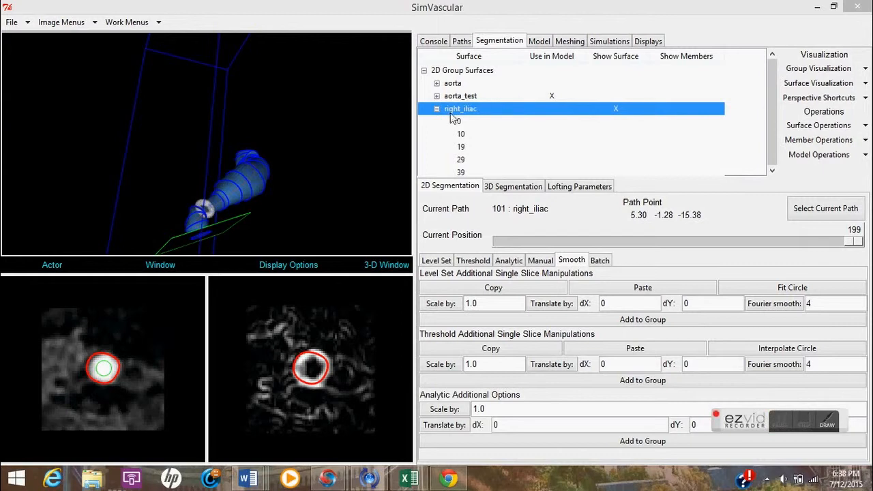
{"action": "left_click", "coordinate": [461, 115]}
{"action": "left_click", "coordinate": [840, 140]}
{"action": "mouse_move", "coordinate": [805, 195]}
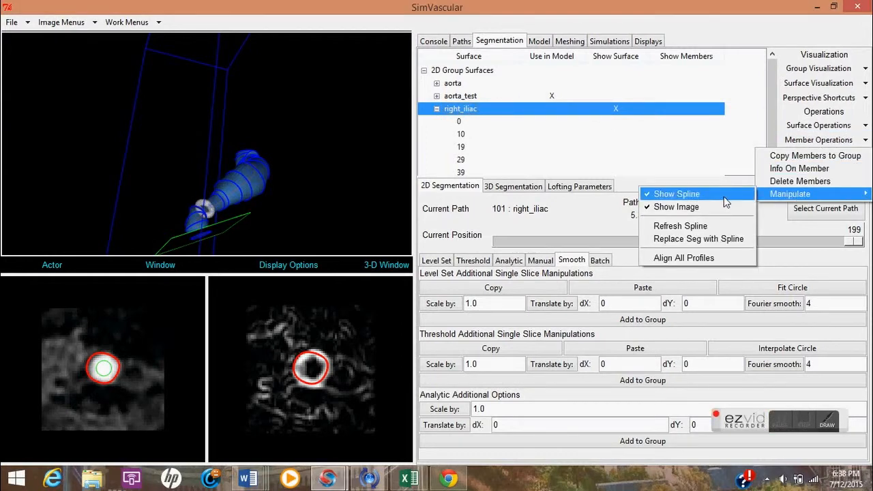
{"action": "left_click", "coordinate": [675, 193]}
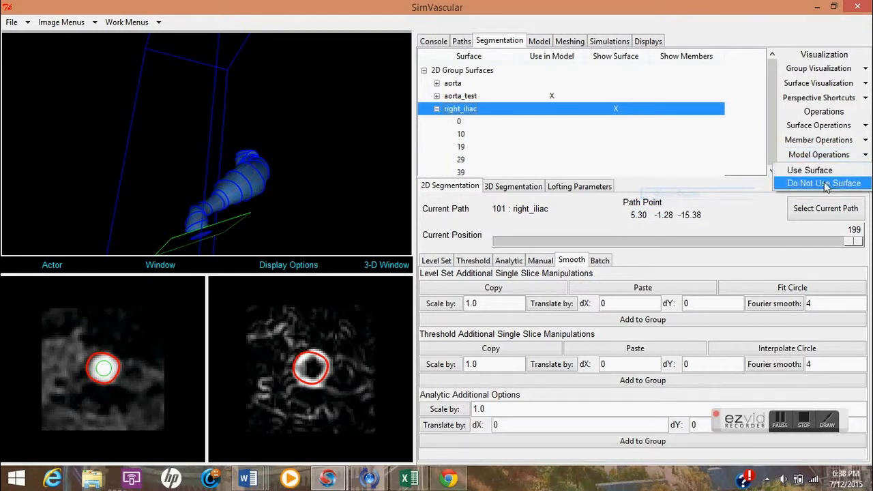
Turn off the image display for the right_iliac group members.
{"action": "left_click", "coordinate": [856, 141]}
{"action": "mouse_move", "coordinate": [812, 197]}
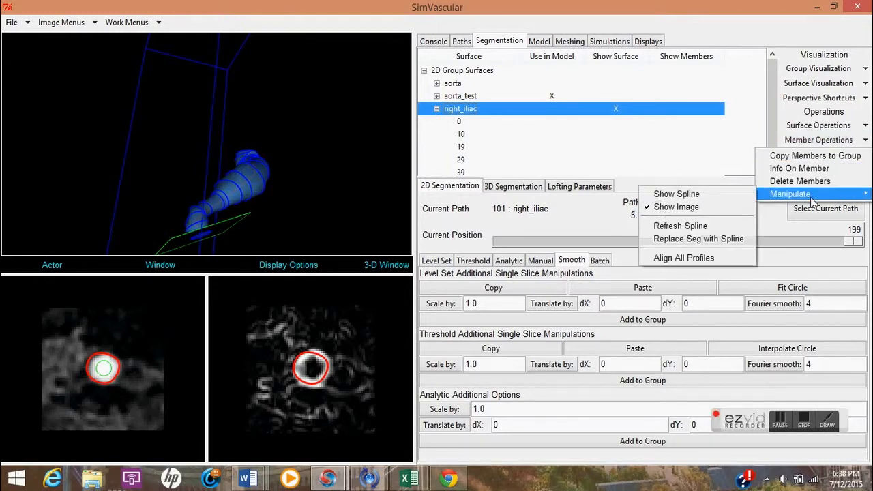
{"action": "left_click", "coordinate": [676, 206]}
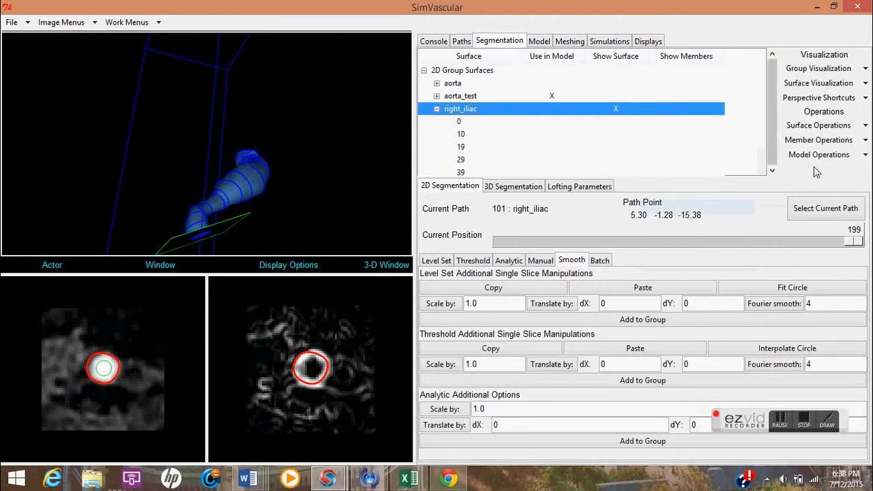
Turn the right_iliac spline display back on and dismiss the error dialog.
{"action": "left_click", "coordinate": [865, 141]}
{"action": "mouse_move", "coordinate": [812, 194]}
{"action": "left_click", "coordinate": [744, 193]}
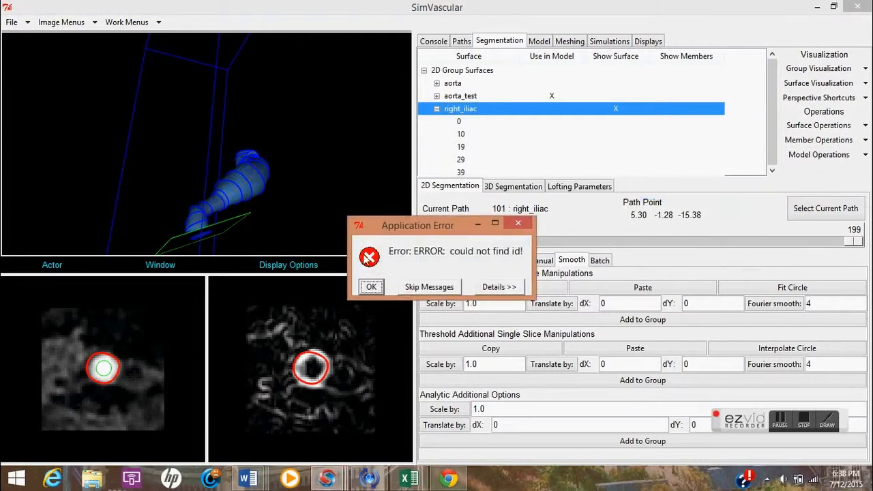
{"action": "left_click", "coordinate": [372, 288]}
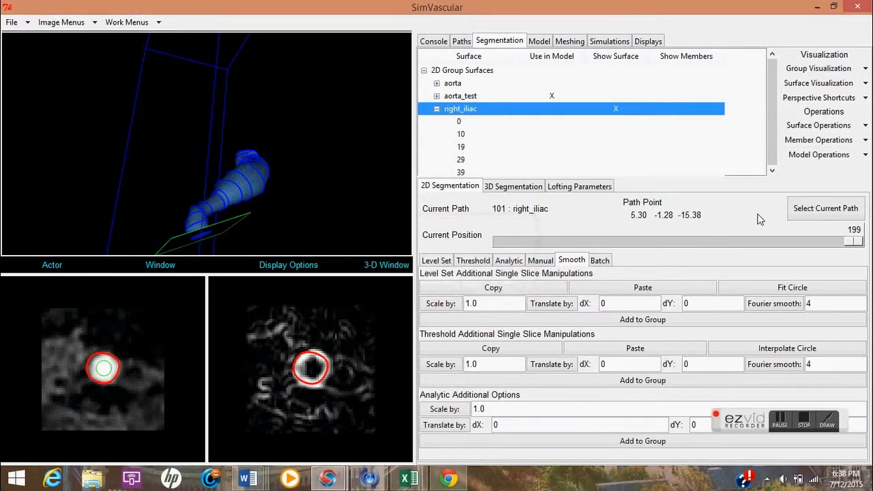
Turn the right_iliac image display back on and dismiss the error dialog.
{"action": "left_click", "coordinate": [834, 140]}
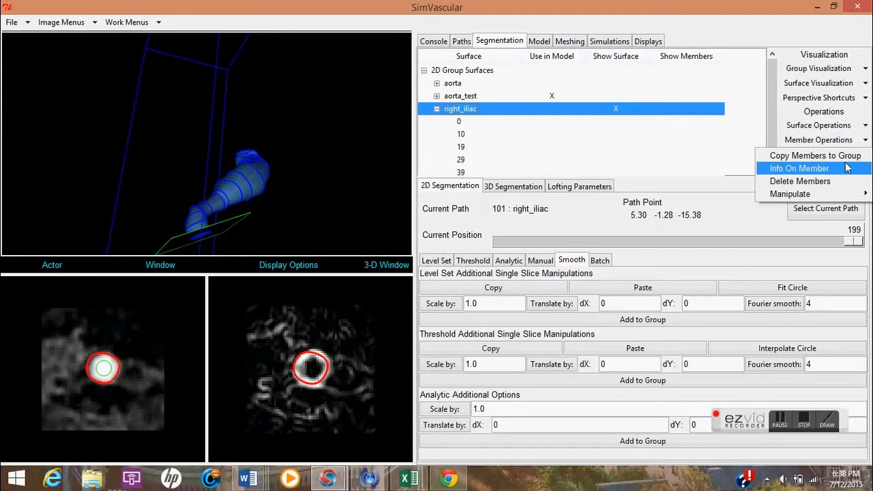
{"action": "mouse_move", "coordinate": [845, 196]}
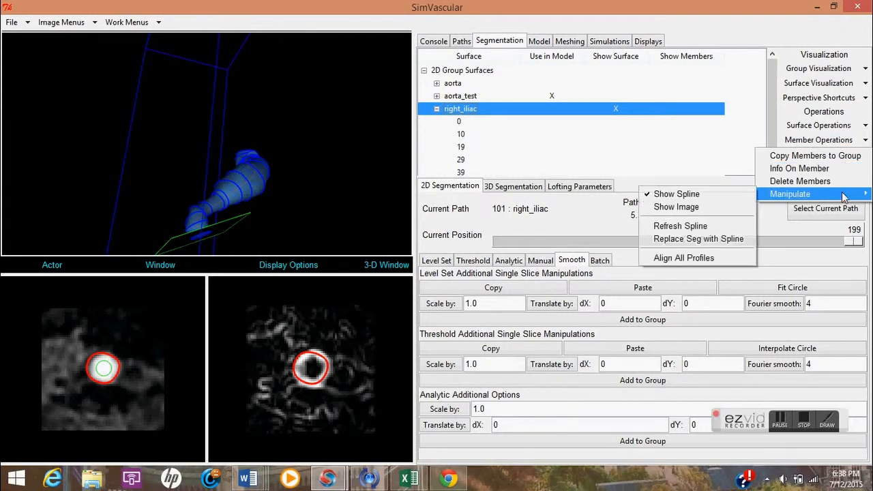
{"action": "left_click", "coordinate": [707, 207]}
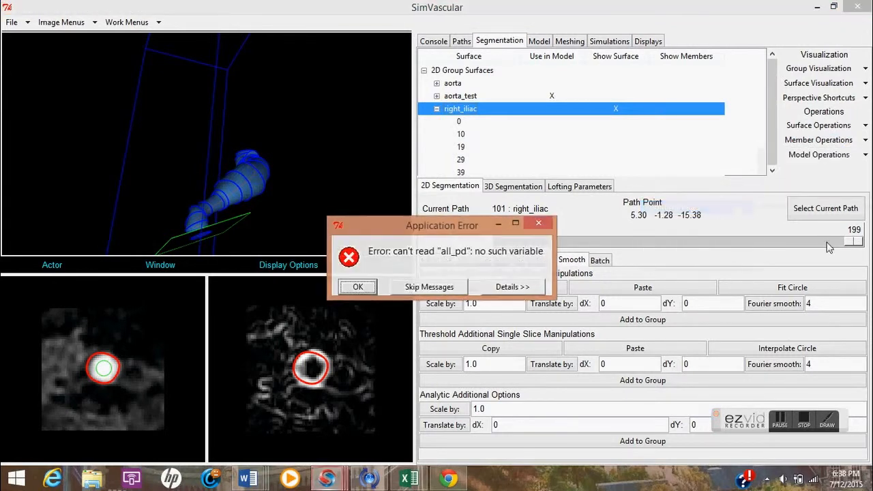
{"action": "left_click", "coordinate": [359, 287]}
Refresh the right_iliac group's spline and dismiss the error dialog.
{"action": "left_click_drag", "start_coordinate": [271, 138], "coordinate": [290, 189]}
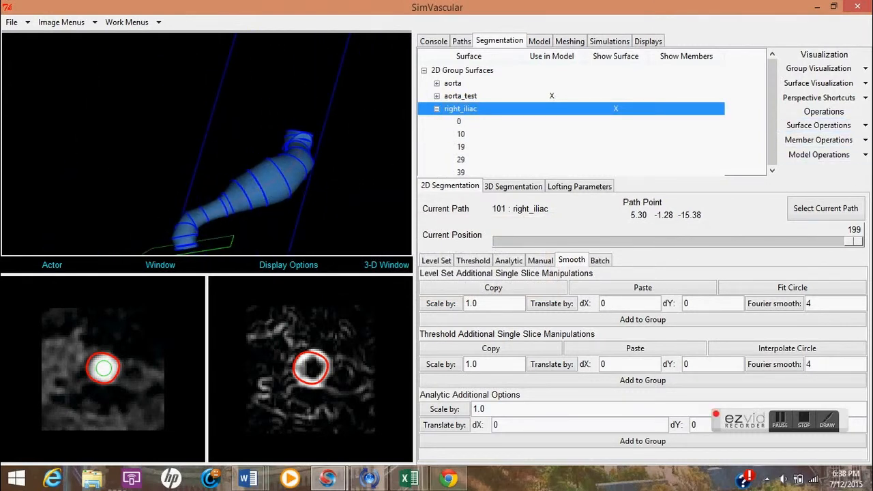
{"action": "left_click", "coordinate": [819, 140]}
{"action": "mouse_move", "coordinate": [838, 197]}
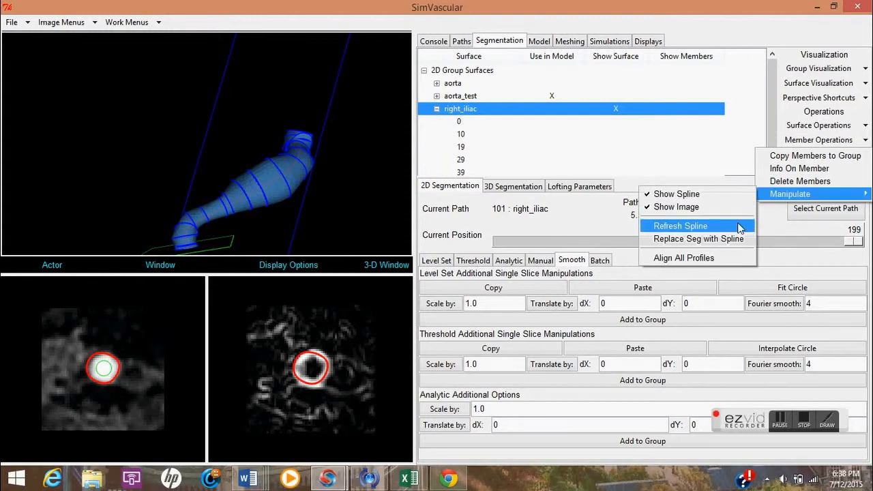
{"action": "left_click", "coordinate": [659, 226]}
{"action": "left_click", "coordinate": [380, 288]}
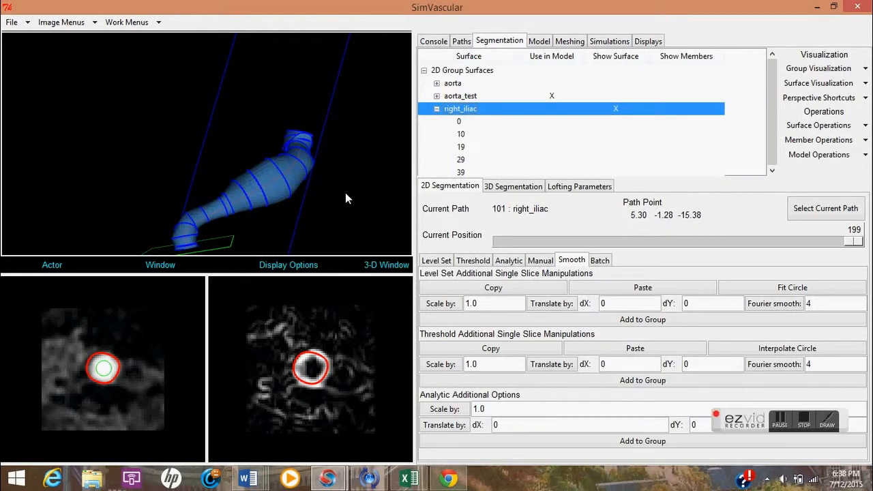
Select all members of the aorta segmentation group through member 199.
{"action": "left_click", "coordinate": [780, 418]}
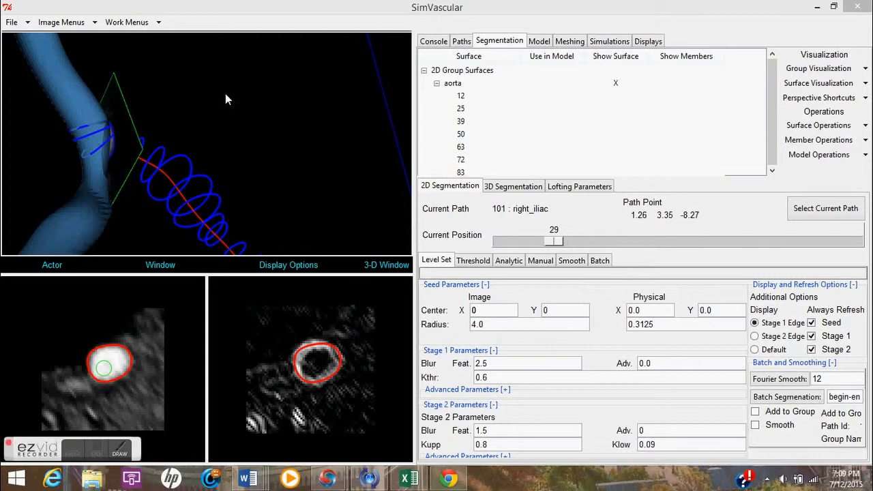
{"action": "left_click", "coordinate": [202, 129]}
{"action": "left_click_drag", "start_coordinate": [202, 129], "coordinate": [199, 77]}
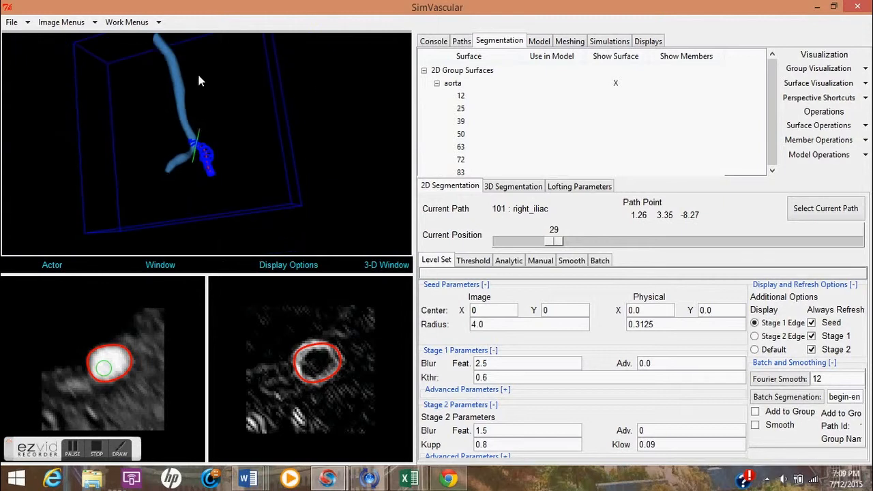
{"action": "left_click", "coordinate": [461, 83]}
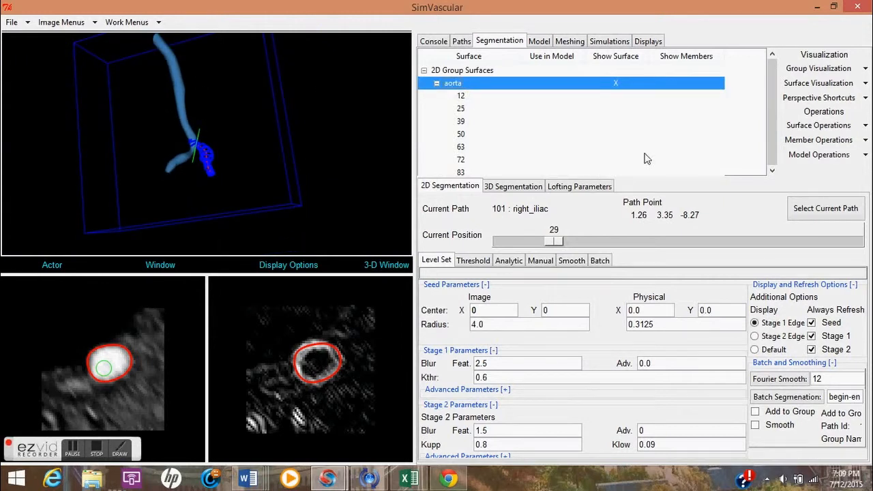
{"action": "scroll", "coordinate": [648, 146], "scroll_direction": "down", "scroll_amount": 3}
{"action": "scroll", "coordinate": [525, 145], "scroll_direction": "down", "scroll_amount": 5}
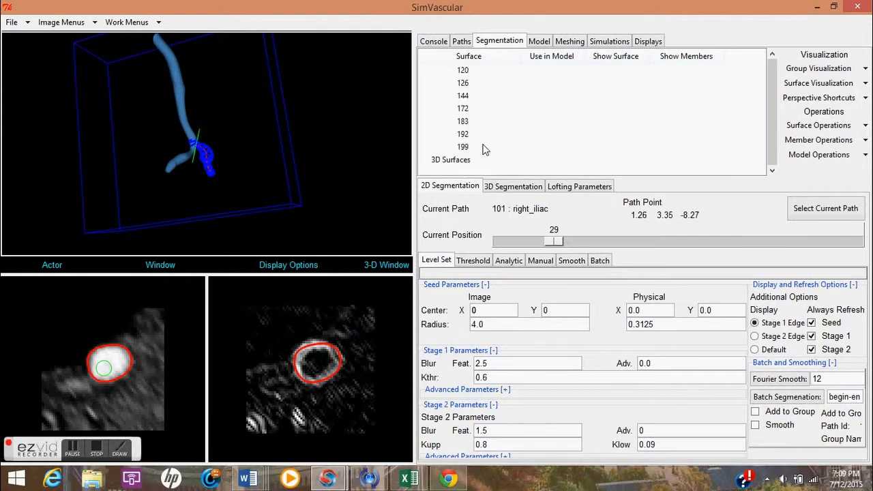
{"action": "left_click", "coordinate": [481, 147], "text": "shift"}
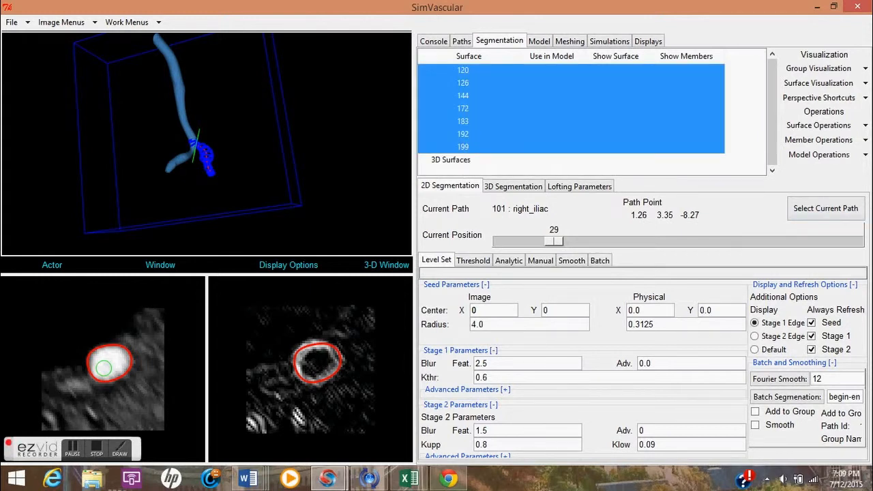
{"action": "left_click", "coordinate": [865, 140]}
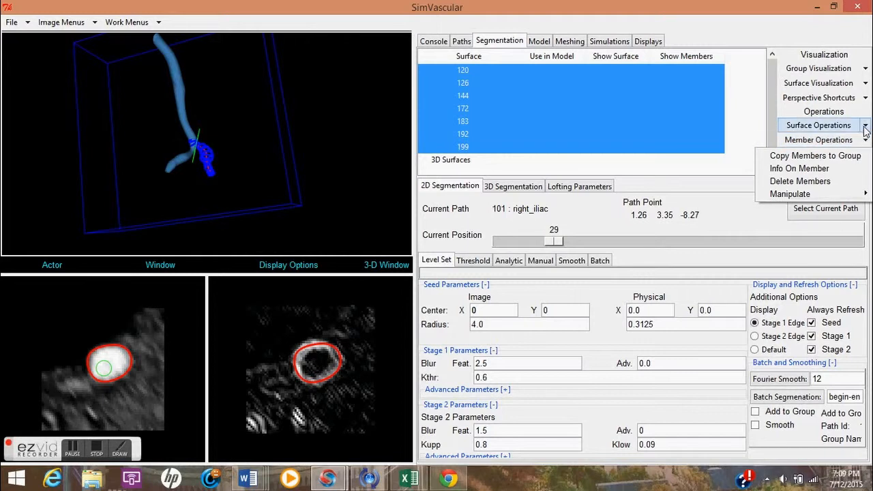
{"action": "left_click", "coordinate": [865, 126]}
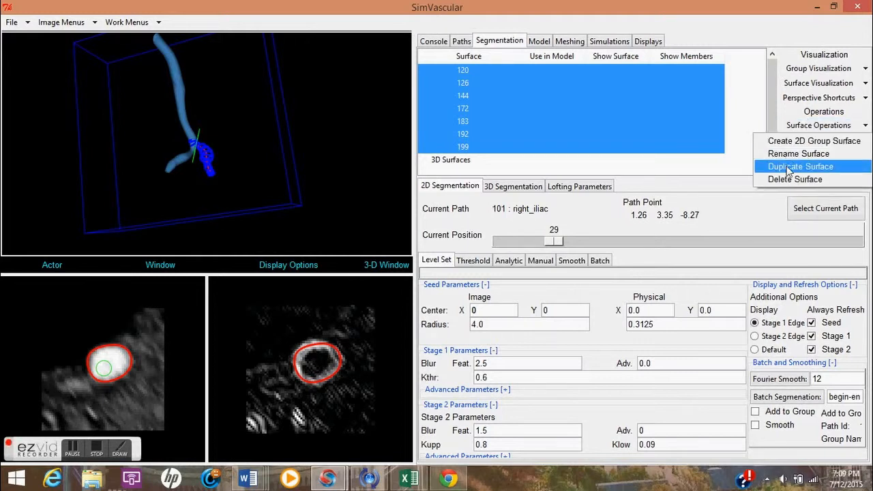
{"action": "key", "text": "Escape"}
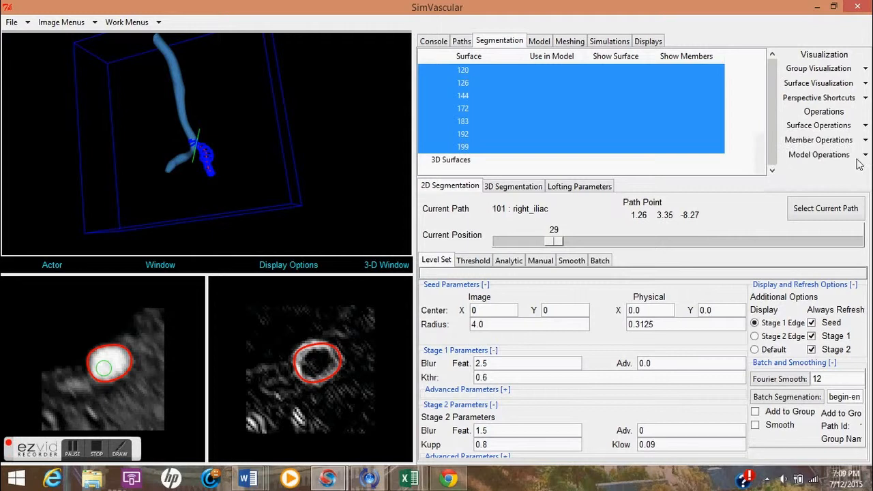
Align all profiles of the selected aorta group members.
{"action": "left_click", "coordinate": [865, 140]}
{"action": "mouse_move", "coordinate": [802, 196]}
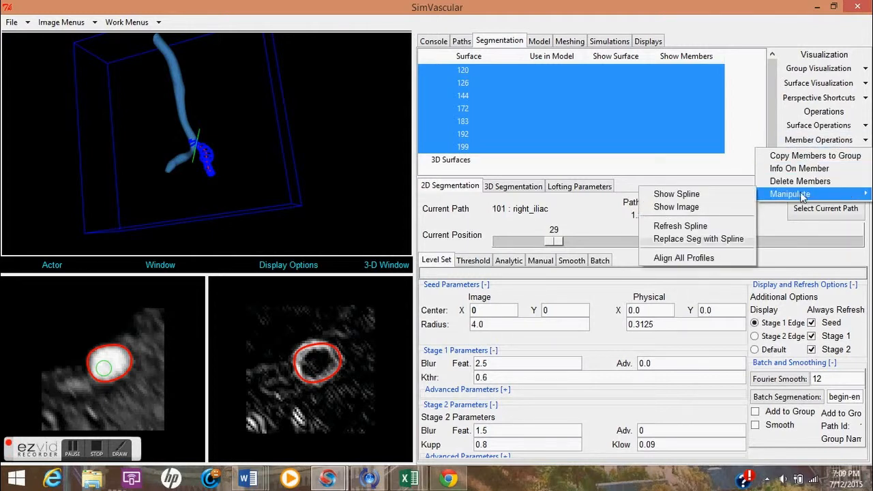
{"action": "left_click", "coordinate": [713, 259]}
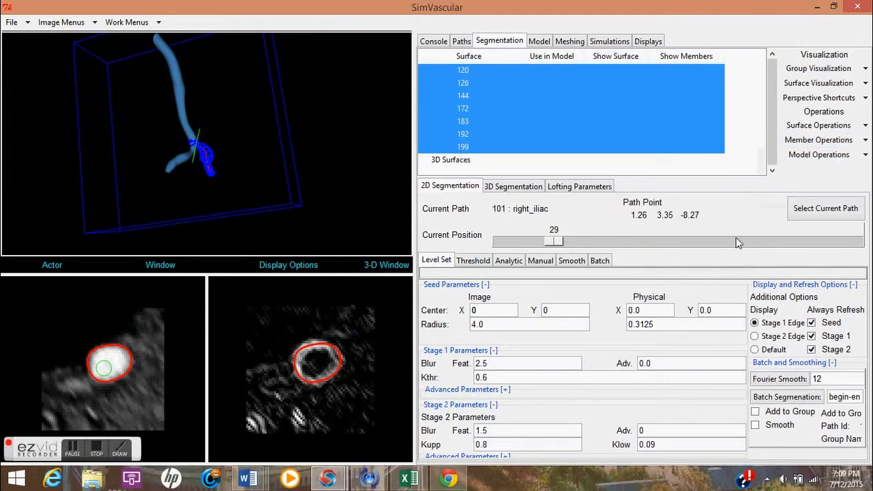
Display the surface for the selected aorta group members in the 3D window.
{"action": "left_click", "coordinate": [865, 83]}
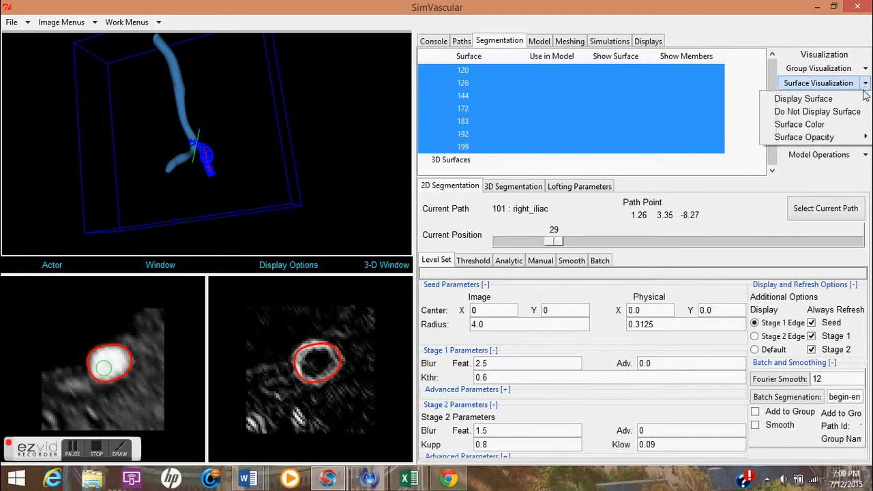
{"action": "left_click", "coordinate": [852, 100]}
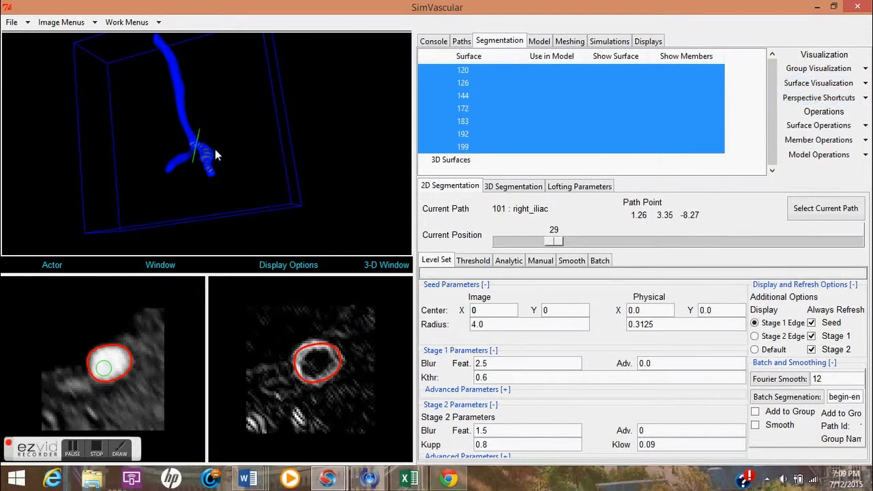
{"action": "scroll", "coordinate": [228, 150], "scroll_direction": "up", "scroll_amount": 5}
{"action": "left_click_drag", "start_coordinate": [225, 172], "coordinate": [159, 157]}
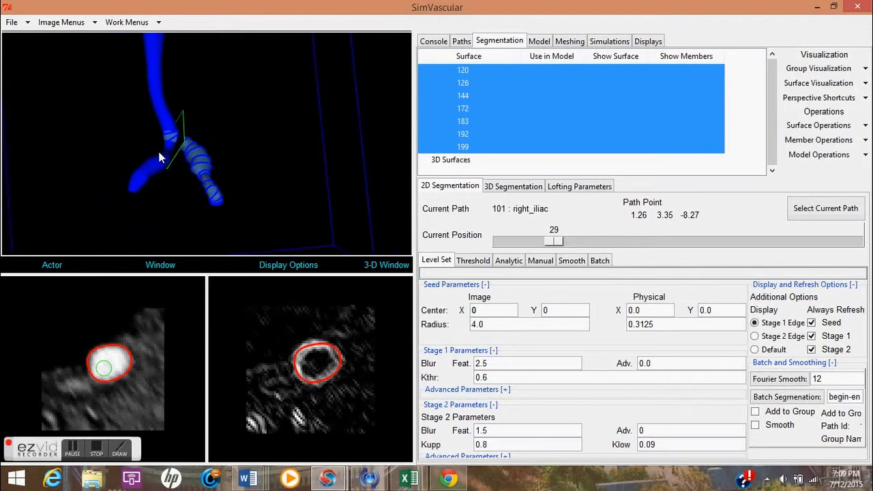
{"action": "left_click", "coordinate": [72, 449]}
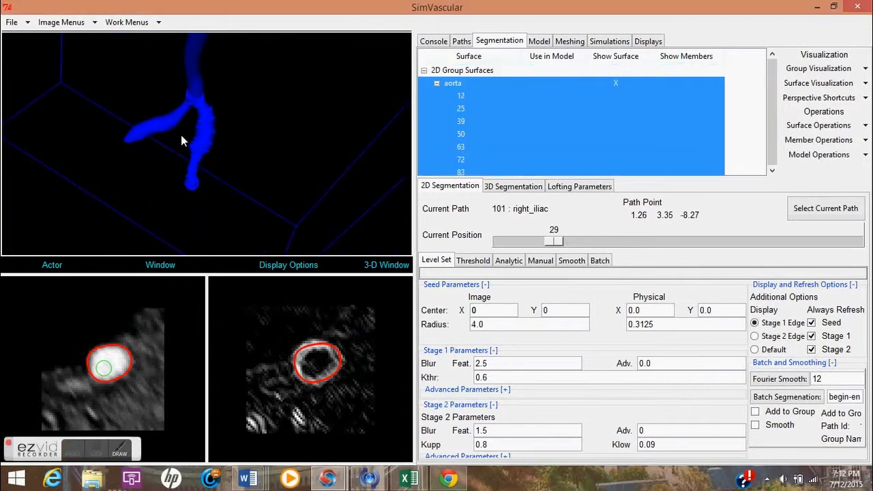
Mark the aorta segmentation group for use in the model.
{"action": "left_click_drag", "start_coordinate": [181, 135], "coordinate": [176, 171]}
{"action": "mouse_move", "coordinate": [237, 135]}
{"action": "left_mouse_down"}
{"action": "mouse_move", "coordinate": [231, 108]}
{"action": "mouse_move", "coordinate": [261, 112]}
{"action": "mouse_move", "coordinate": [258, 82]}
{"action": "mouse_move", "coordinate": [237, 118]}
{"action": "left_mouse_up"}
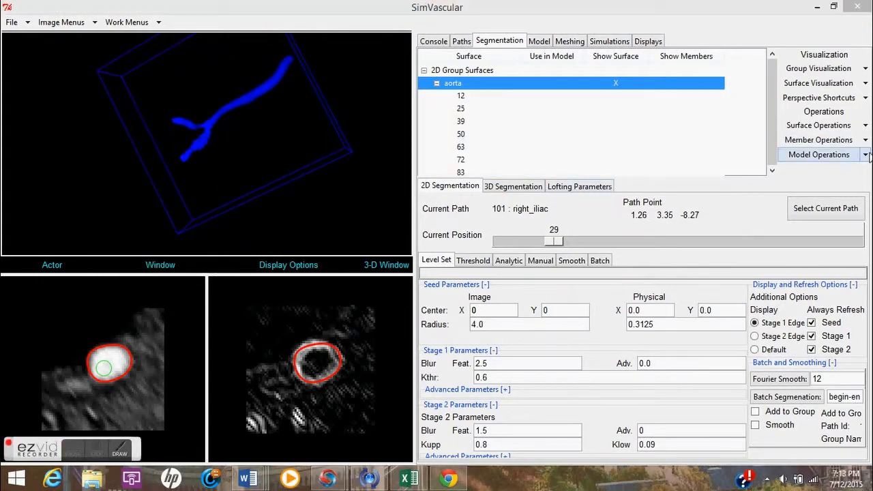
{"action": "left_click", "coordinate": [868, 155]}
{"action": "left_click", "coordinate": [818, 171]}
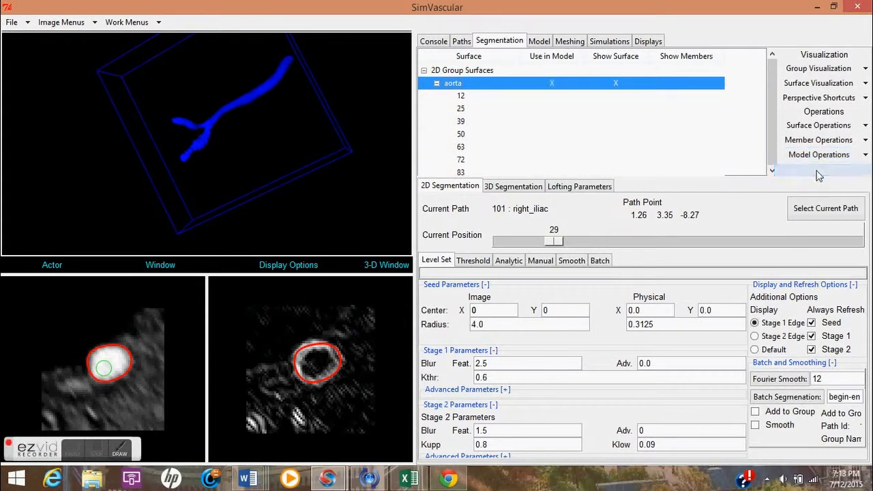
Remove the aorta_test group from use in the model.
{"action": "scroll", "coordinate": [516, 125], "scroll_direction": "down", "scroll_amount": 6}
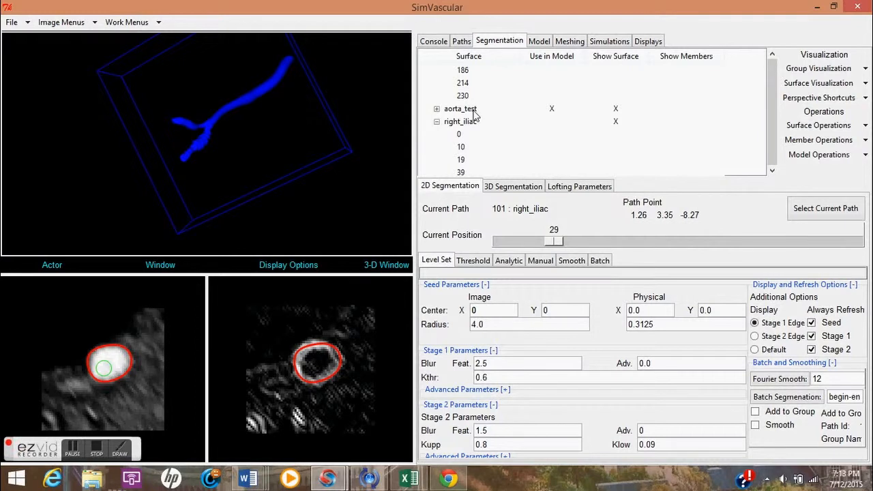
{"action": "left_click", "coordinate": [475, 111]}
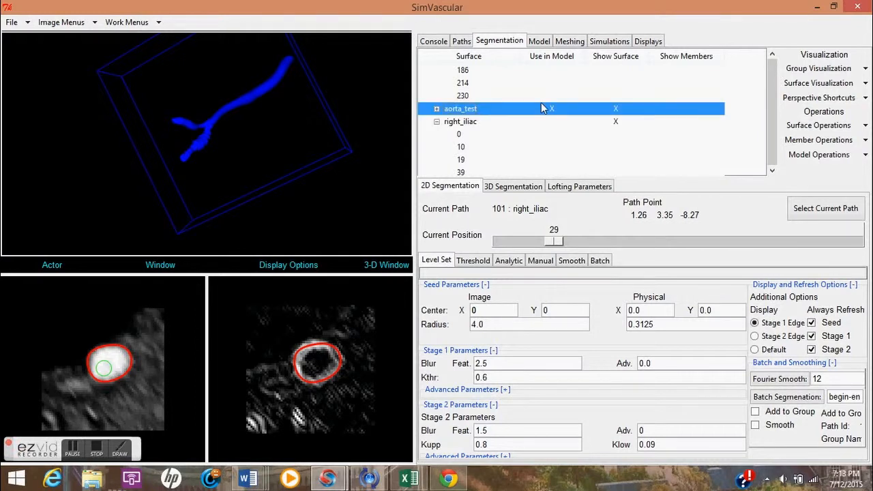
{"action": "left_click", "coordinate": [865, 155]}
{"action": "left_click", "coordinate": [806, 171]}
{"action": "left_click", "coordinate": [851, 157]}
{"action": "left_click", "coordinate": [805, 181]}
Mark the right_iliac segmentation group for use in the model.
{"action": "left_click", "coordinate": [506, 121]}
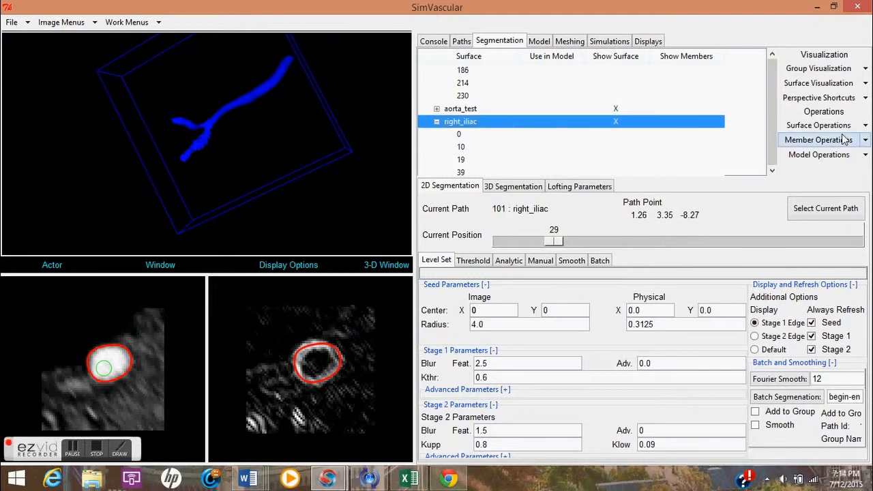
{"action": "left_click", "coordinate": [864, 156]}
{"action": "left_click", "coordinate": [806, 171]}
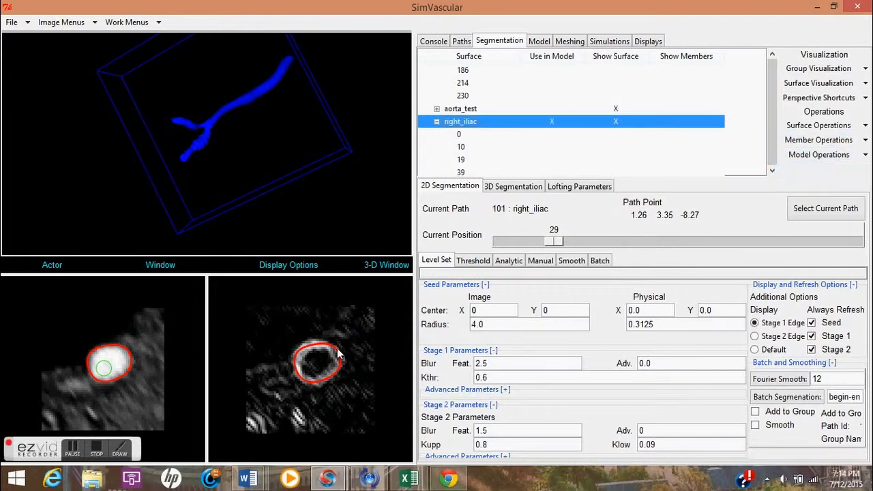
Switch to solid modeling and set the view layout to show the 3-D window only.
{"action": "left_click", "coordinate": [73, 449]}
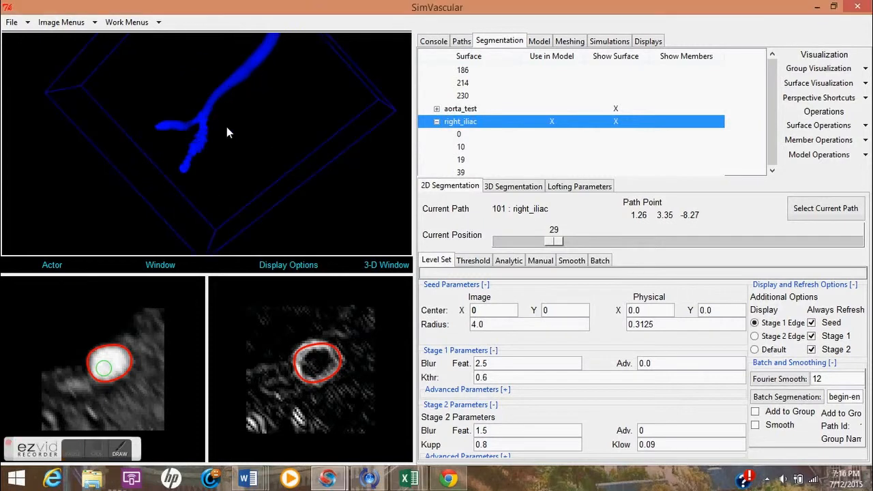
{"action": "left_click_drag", "start_coordinate": [226, 127], "coordinate": [225, 137]}
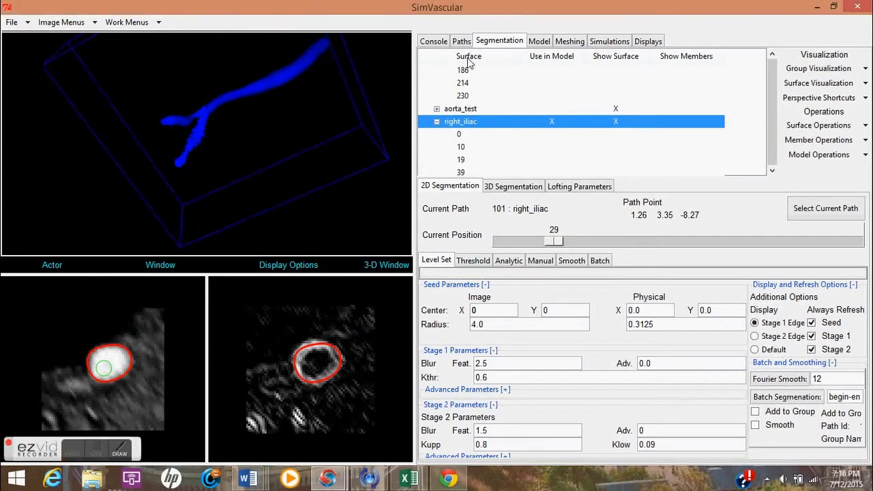
{"action": "left_click", "coordinate": [539, 41]}
{"action": "left_click", "coordinate": [386, 264]}
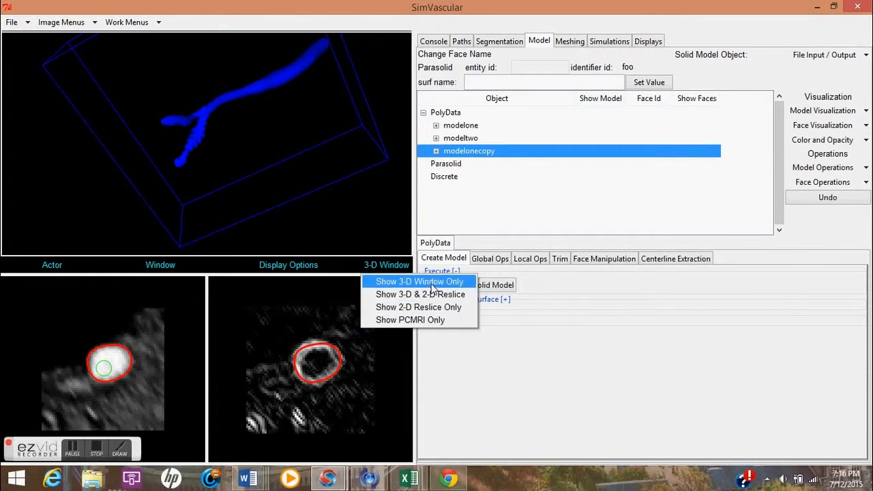
{"action": "left_click", "coordinate": [416, 282]}
Create a pre-op PolyData solid model from the lofted groups, naming it splitvessel.
{"action": "mouse_move", "coordinate": [248, 177]}
{"action": "left_mouse_down"}
{"action": "mouse_move", "coordinate": [224, 163]}
{"action": "mouse_move", "coordinate": [253, 175]}
{"action": "mouse_move", "coordinate": [234, 176]}
{"action": "mouse_move", "coordinate": [251, 173]}
{"action": "left_mouse_up"}
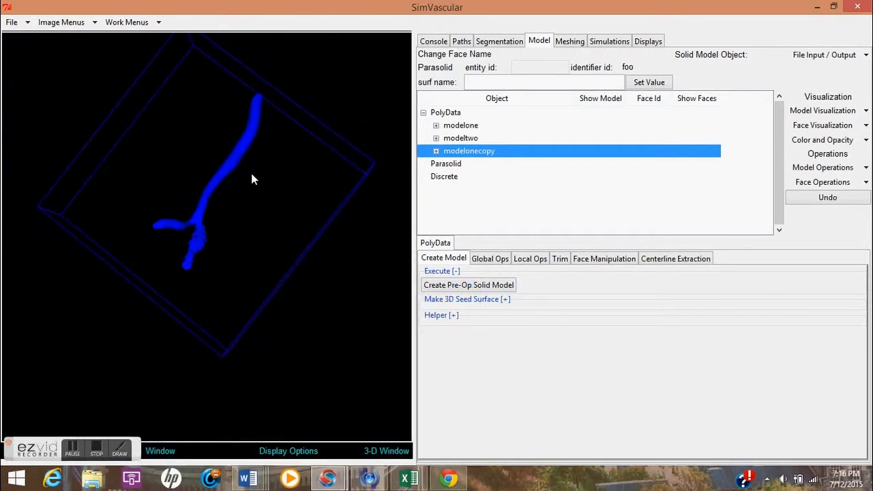
{"action": "left_click", "coordinate": [449, 112]}
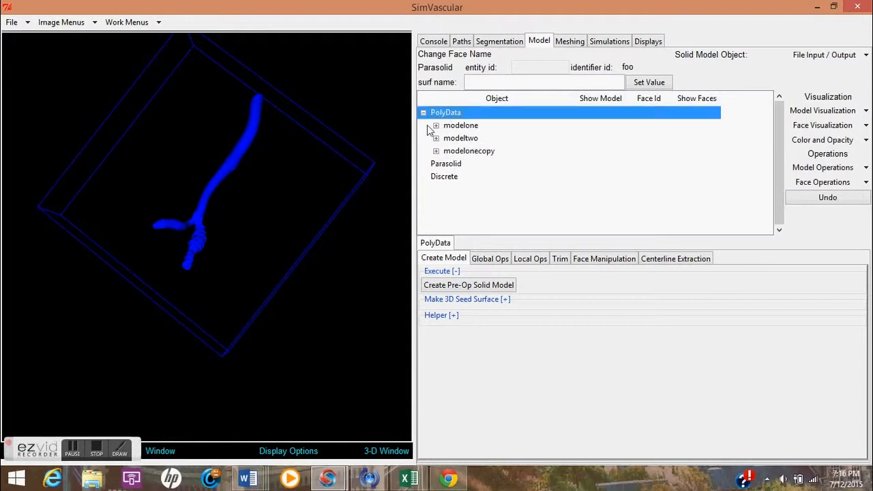
{"action": "left_click", "coordinate": [474, 288]}
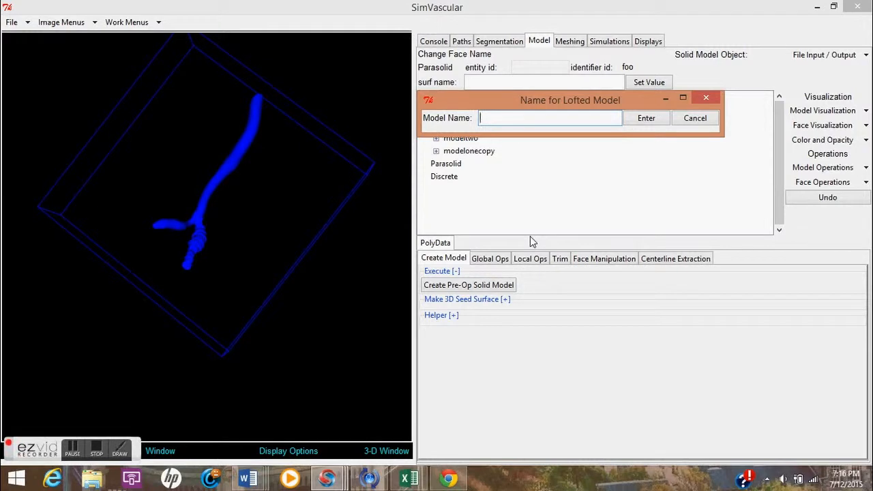
{"action": "type", "text": "aortaseg"}
{"action": "key", "text": "BackSpace"}
{"action": "key", "text": "BackSpace"}
{"action": "key", "text": "BackSpace"}
{"action": "key", "text": "BackSpace"}
{"action": "key", "text": "BackSpace"}
{"action": "key", "text": "BackSpace"}
{"action": "key", "text": "BackSpace"}
{"action": "key", "text": "BackSpace"}
{"action": "type", "text": "splitvessel"}
{"action": "left_click", "coordinate": [647, 119]}
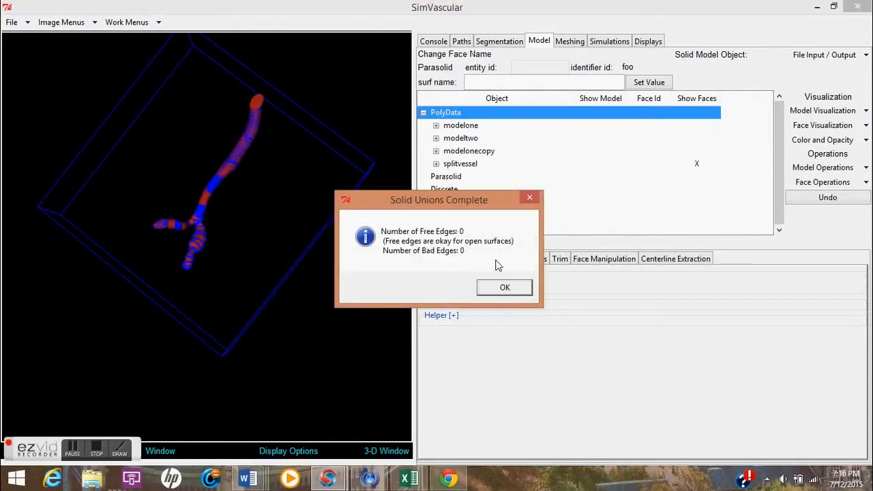
{"action": "left_click", "coordinate": [505, 287]}
Expand the splitvessel model and inspect each of its cap and wall faces in the 3D view.
{"action": "left_click_drag", "start_coordinate": [223, 185], "coordinate": [222, 227]}
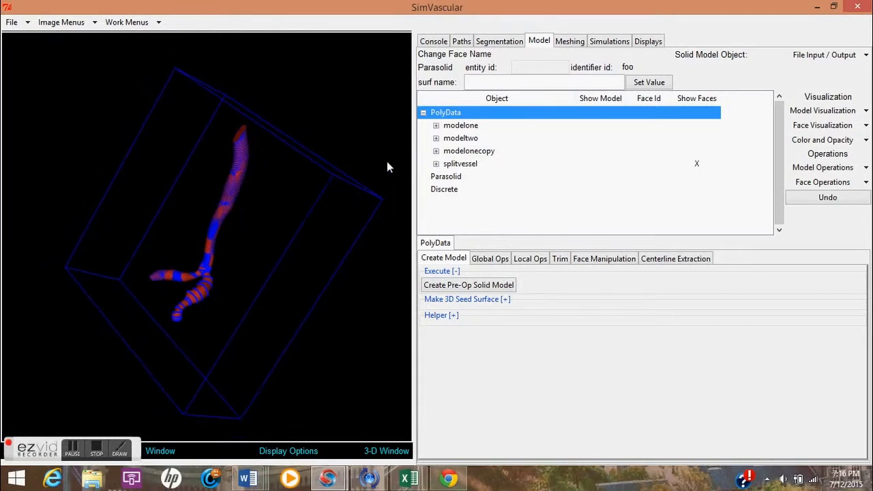
{"action": "left_click", "coordinate": [436, 164]}
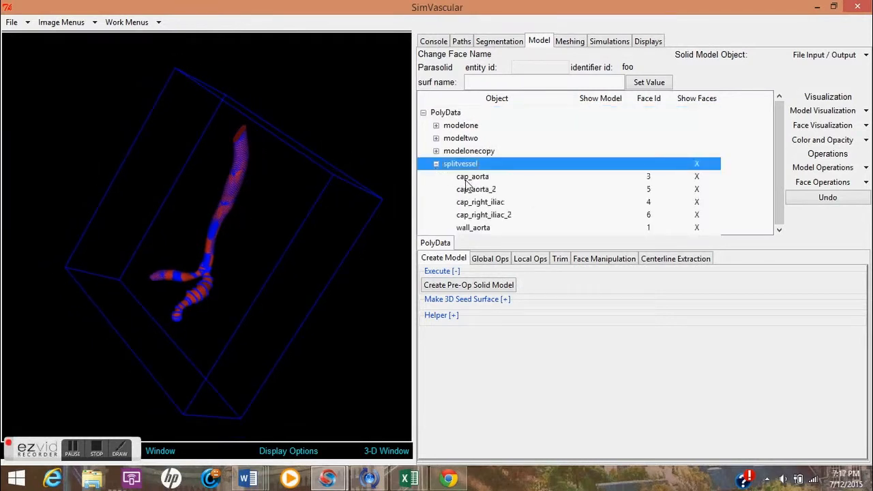
{"action": "left_click", "coordinate": [470, 177]}
{"action": "left_click", "coordinate": [488, 191]}
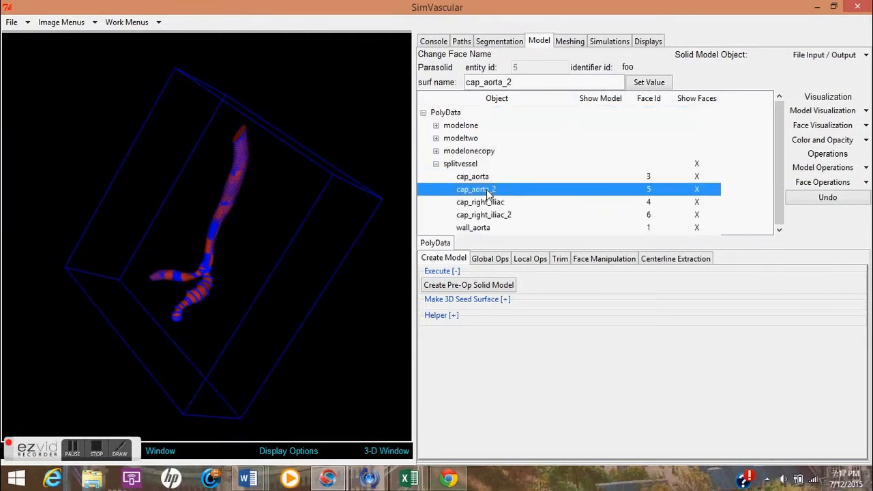
{"action": "left_click", "coordinate": [495, 204]}
{"action": "left_click_drag", "start_coordinate": [179, 209], "coordinate": [200, 194]}
{"action": "left_click", "coordinate": [500, 217]}
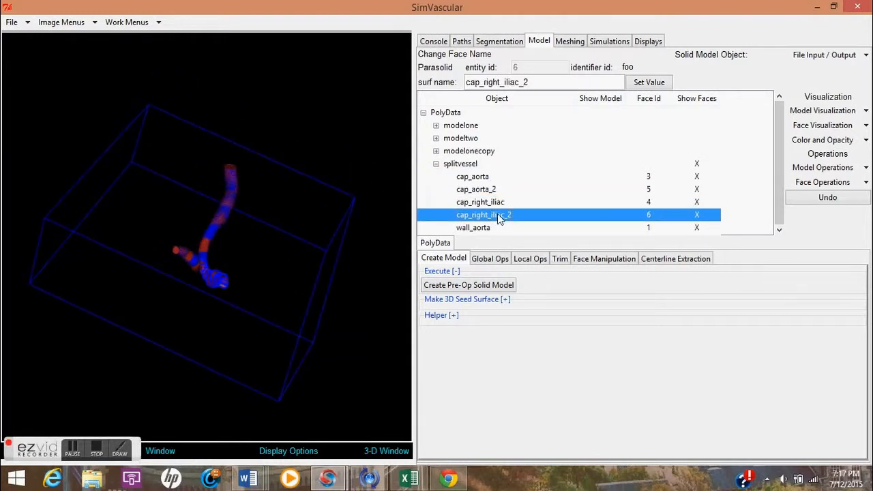
{"action": "left_click_drag", "start_coordinate": [234, 292], "coordinate": [197, 286]}
{"action": "left_click", "coordinate": [478, 228]}
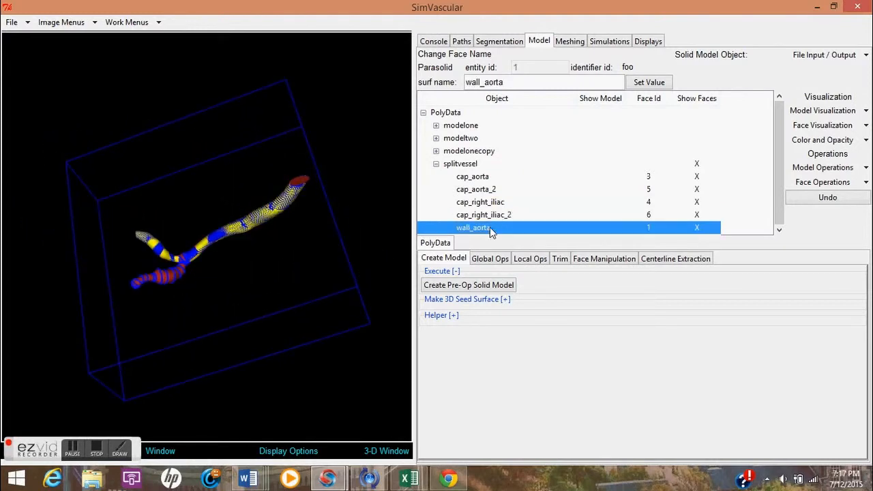
{"action": "left_click_drag", "start_coordinate": [322, 249], "coordinate": [304, 253]}
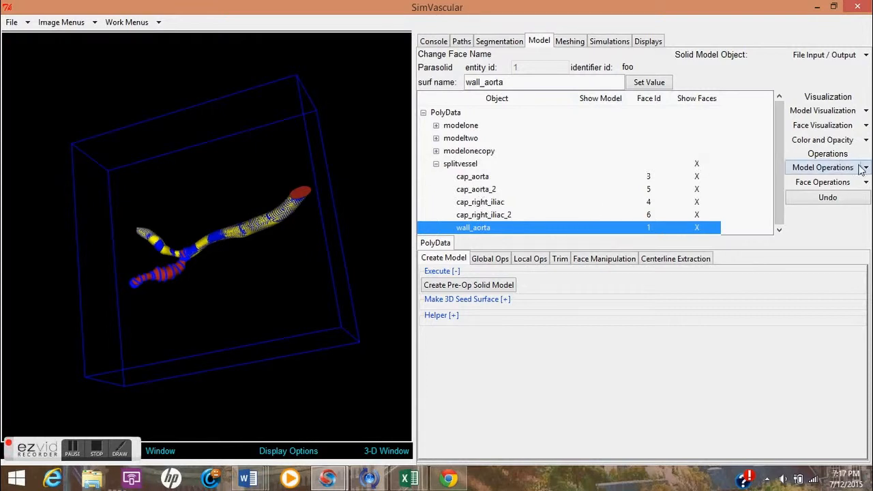
{"action": "left_click_drag", "start_coordinate": [781, 164], "coordinate": [777, 194]}
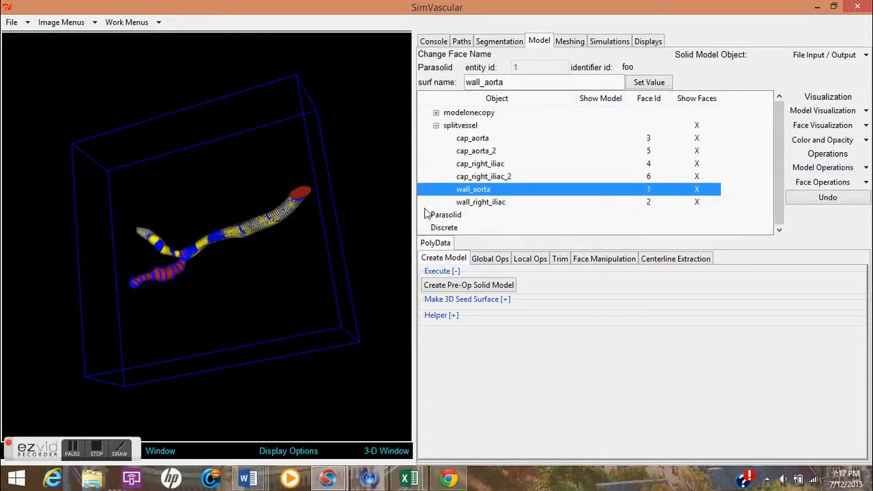
{"action": "left_click", "coordinate": [478, 202]}
{"action": "mouse_move", "coordinate": [236, 237]}
{"action": "left_mouse_down"}
{"action": "mouse_move", "coordinate": [260, 243]}
{"action": "mouse_move", "coordinate": [228, 260]}
{"action": "mouse_move", "coordinate": [215, 234]}
{"action": "mouse_move", "coordinate": [257, 228]}
{"action": "mouse_move", "coordinate": [244, 240]}
{"action": "left_mouse_up"}
{"action": "right_click_drag", "start_coordinate": [245, 240], "coordinate": [236, 256]}
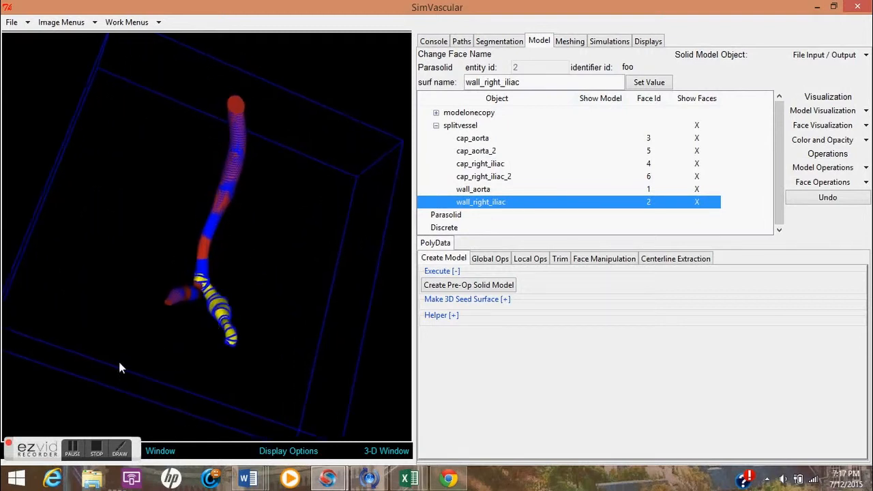
{"action": "left_click", "coordinate": [71, 449]}
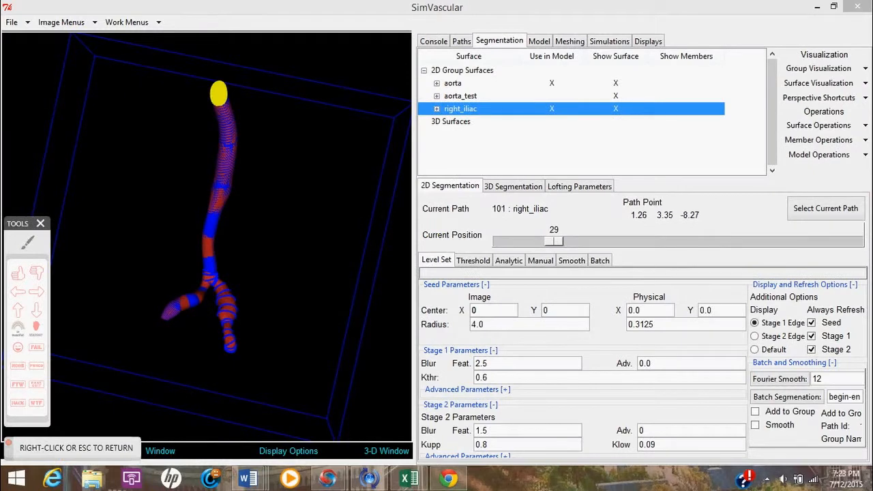
{"action": "mouse_move", "coordinate": [179, 254]}
{"action": "left_mouse_down"}
{"action": "mouse_move", "coordinate": [262, 281]}
{"action": "mouse_move", "coordinate": [242, 356]}
{"action": "mouse_move", "coordinate": [221, 307]}
{"action": "mouse_move", "coordinate": [220, 240]}
{"action": "left_mouse_up"}
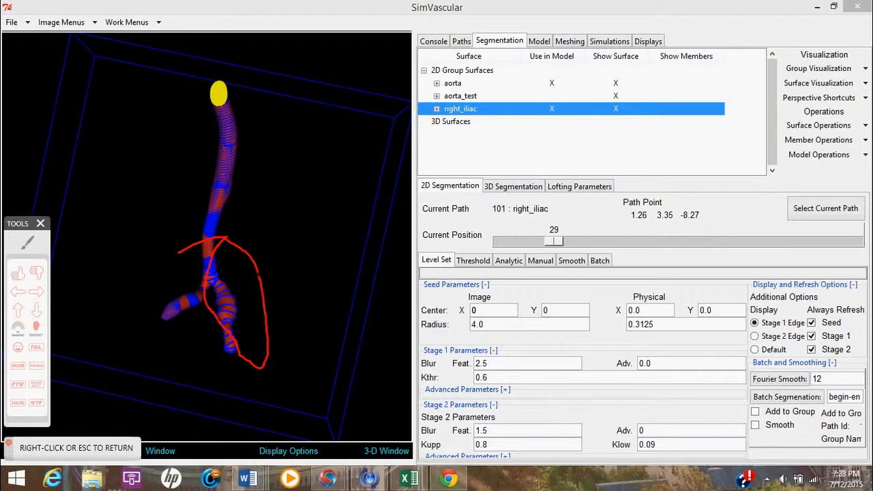
{"action": "right_click", "coordinate": [212, 312]}
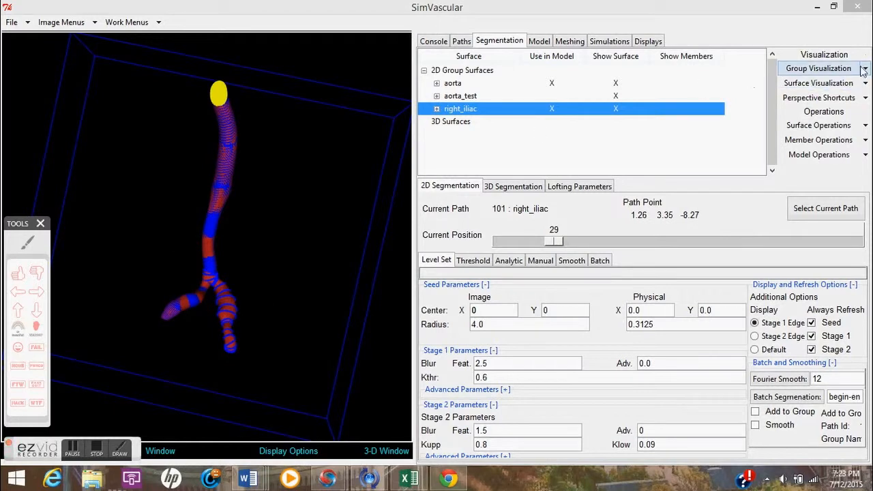
Show the right_iliac group's contours in the 3D window to inspect them, then hide them again.
{"action": "left_click", "coordinate": [823, 68]}
{"action": "left_click", "coordinate": [848, 98]}
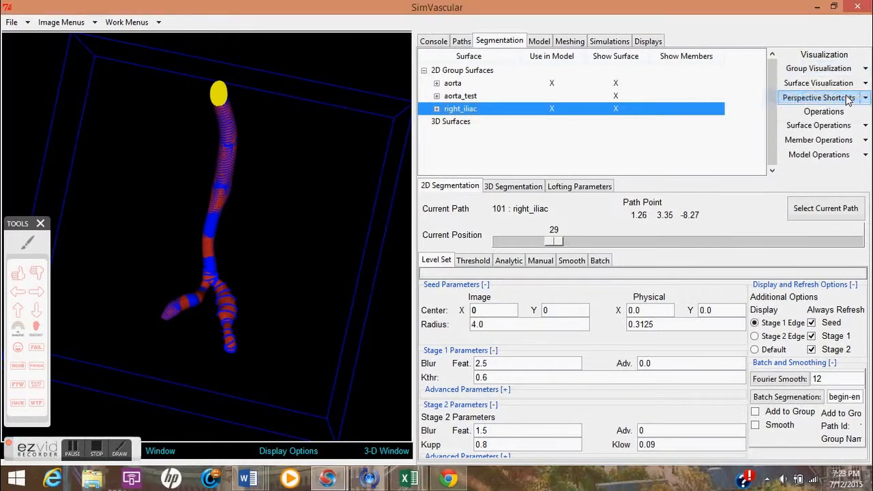
{"action": "left_click", "coordinate": [863, 71]}
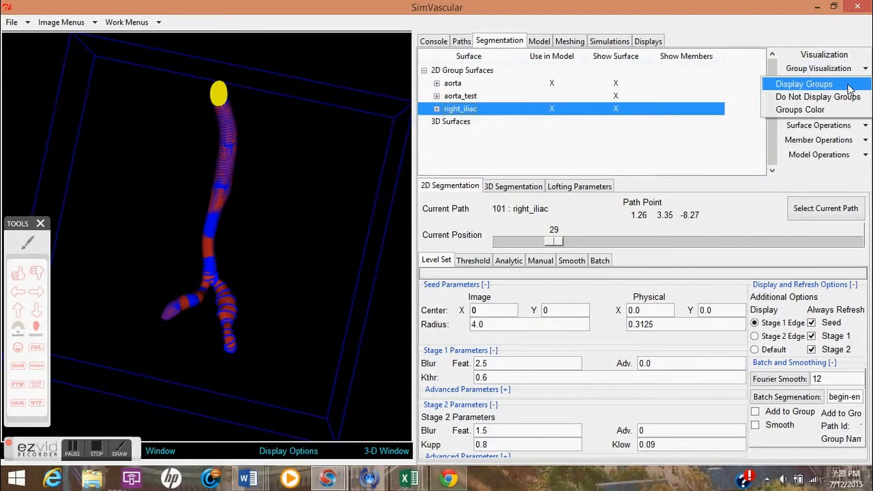
{"action": "left_click", "coordinate": [805, 84]}
{"action": "left_click_drag", "start_coordinate": [236, 200], "coordinate": [233, 224]}
{"action": "right_click_drag", "start_coordinate": [233, 231], "coordinate": [263, 261]}
{"action": "left_click_drag", "start_coordinate": [264, 263], "coordinate": [235, 225]}
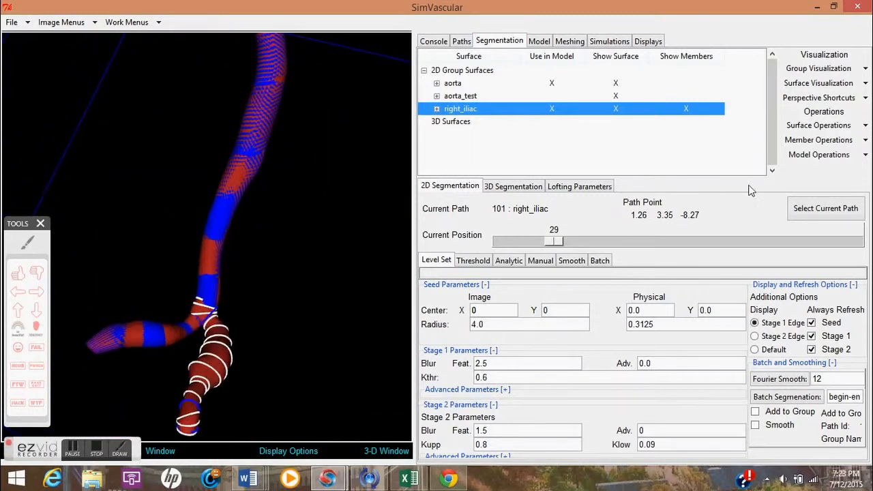
{"action": "left_click", "coordinate": [865, 68]}
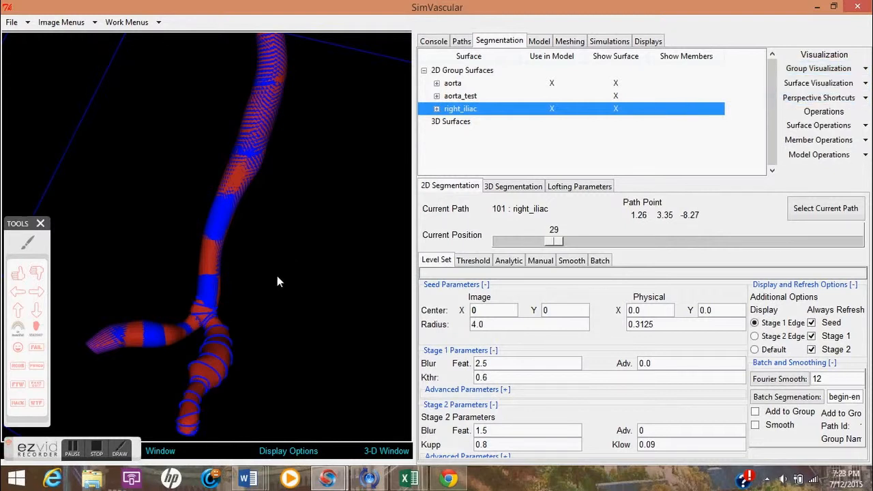
Change the wall_right_iliac face color to blue.
{"action": "left_click", "coordinate": [80, 452]}
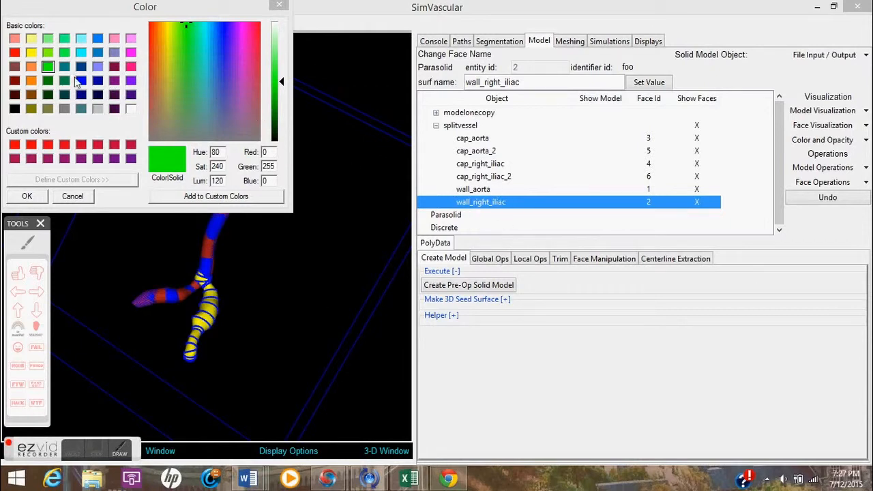
{"action": "left_click", "coordinate": [82, 82]}
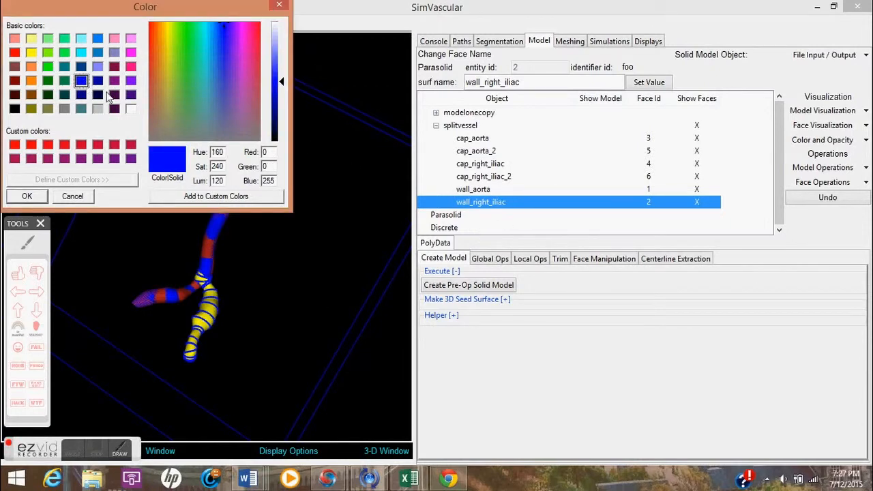
{"action": "left_click", "coordinate": [26, 197]}
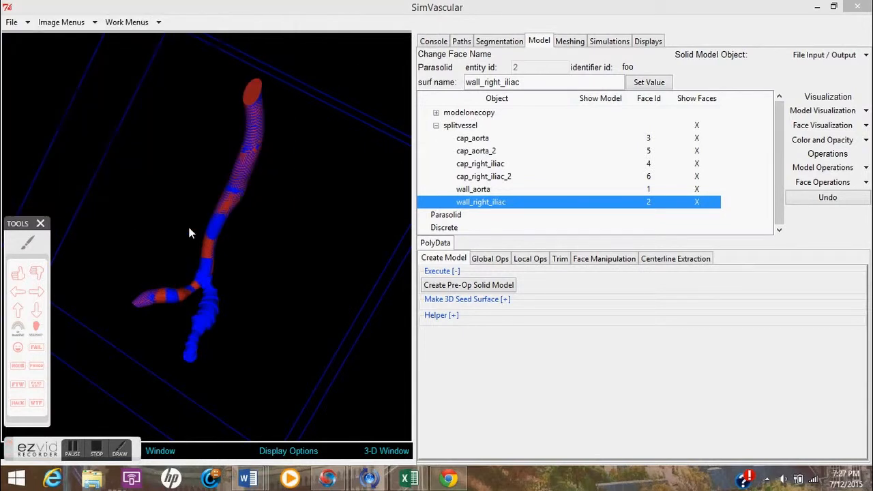
Change the wall_aorta face color to red.
{"action": "left_click", "coordinate": [470, 190]}
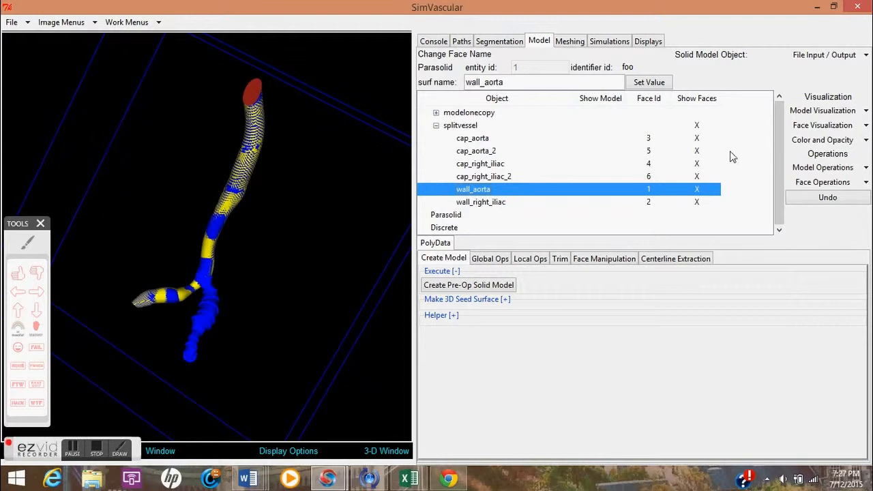
{"action": "left_click", "coordinate": [867, 140]}
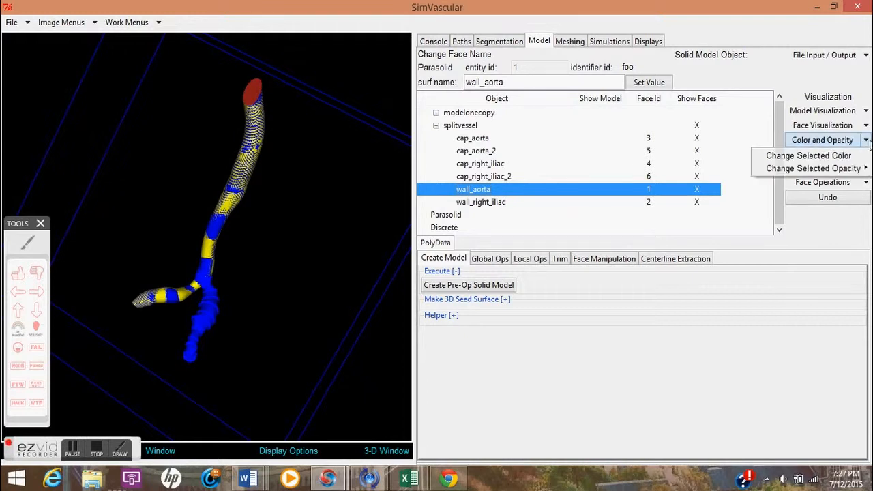
{"action": "left_click", "coordinate": [808, 156]}
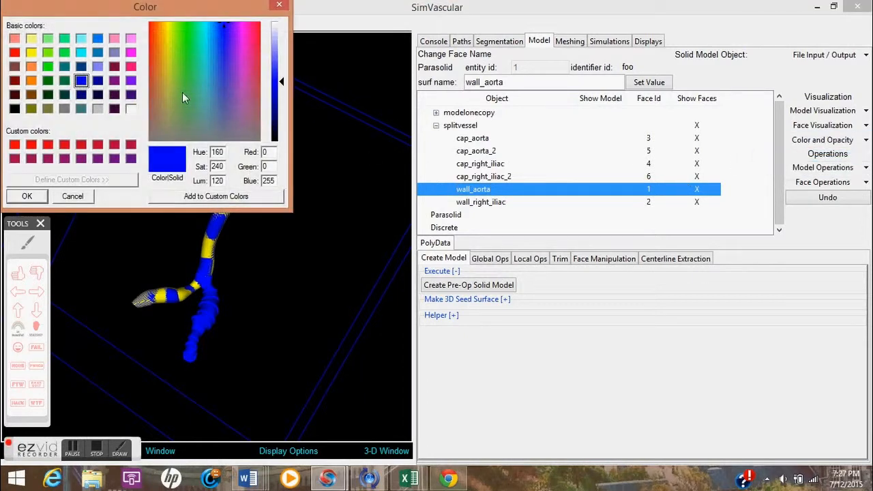
{"action": "left_click", "coordinate": [14, 52]}
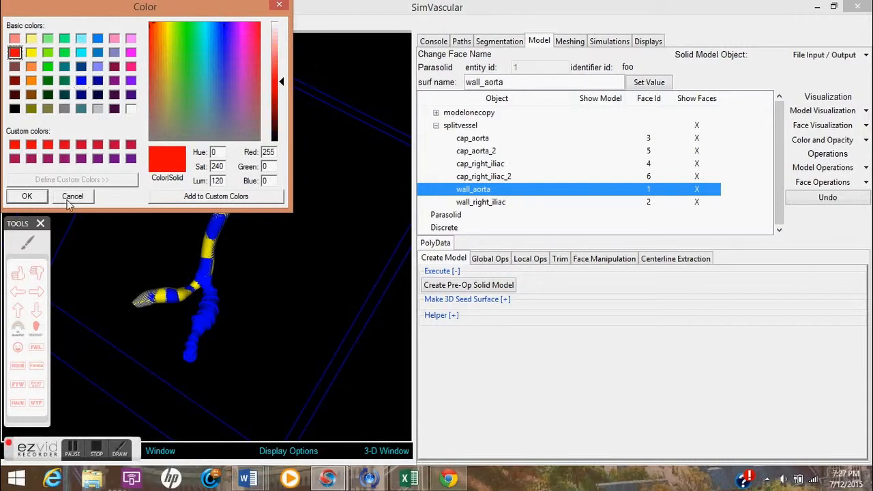
{"action": "left_click", "coordinate": [26, 197]}
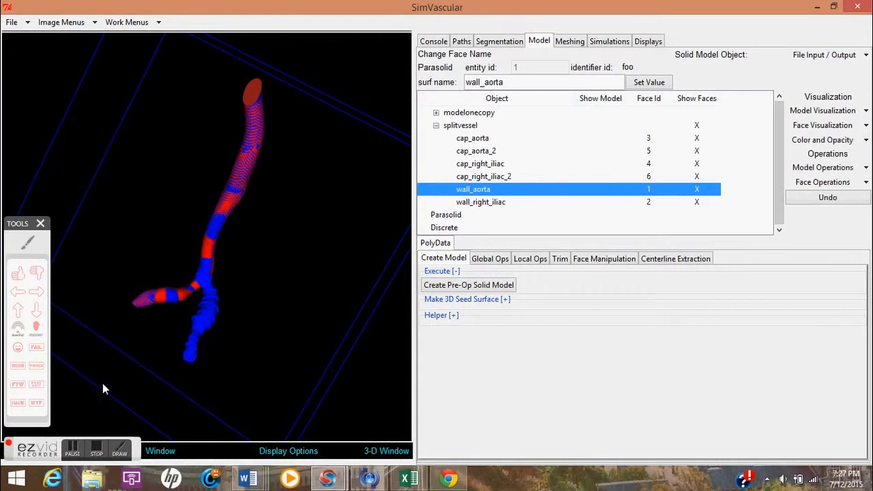
Show the lofted surfaces of all segmentation groups in the 3D window to inspect them, then hide them again.
{"action": "mouse_move", "coordinate": [204, 251]}
{"action": "left_mouse_down"}
{"action": "mouse_move", "coordinate": [233, 240]}
{"action": "mouse_move", "coordinate": [217, 245]}
{"action": "left_mouse_up"}
{"action": "left_click", "coordinate": [73, 449]}
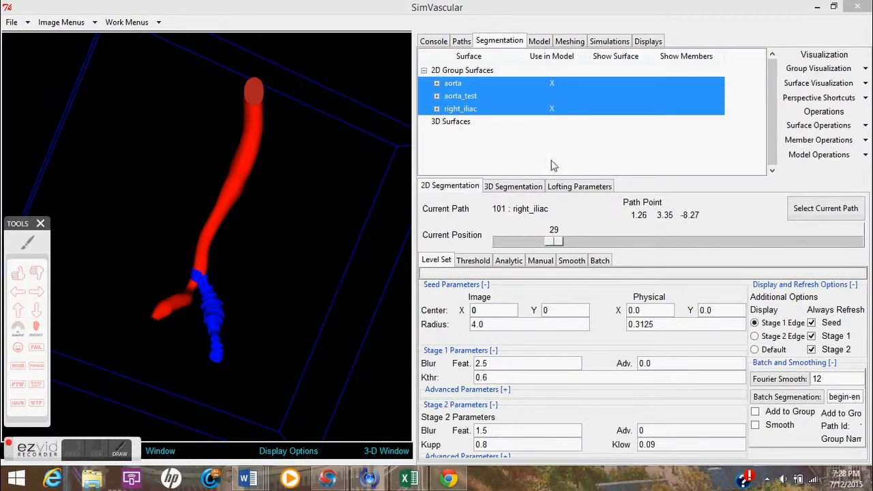
{"action": "left_click", "coordinate": [865, 83]}
{"action": "left_click", "coordinate": [792, 97]}
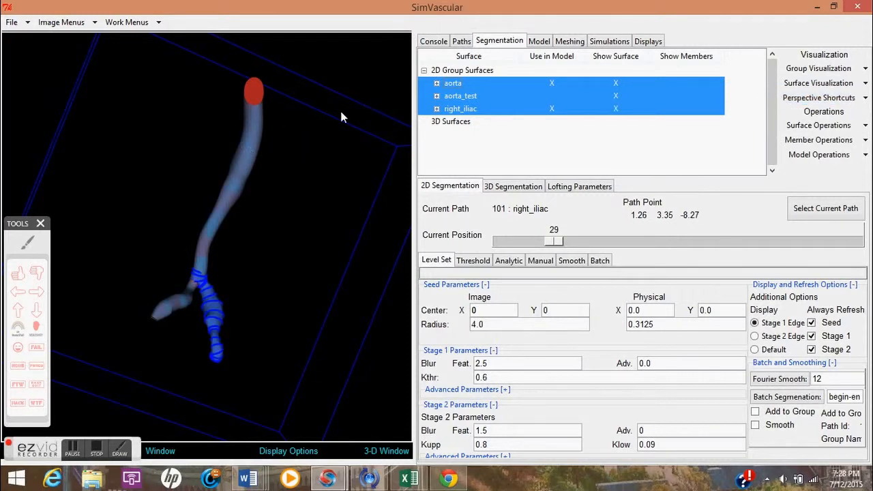
{"action": "left_click", "coordinate": [865, 82]}
{"action": "left_click", "coordinate": [843, 111]}
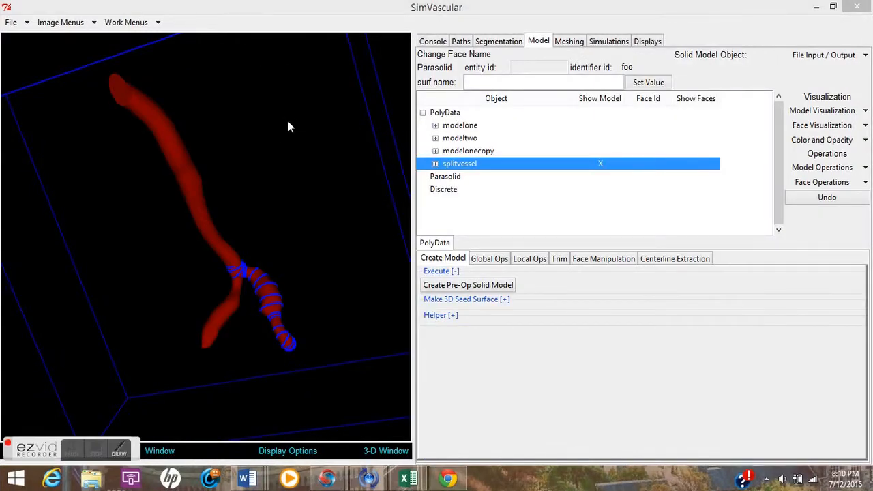
{"action": "left_click_drag", "start_coordinate": [288, 127], "coordinate": [316, 117]}
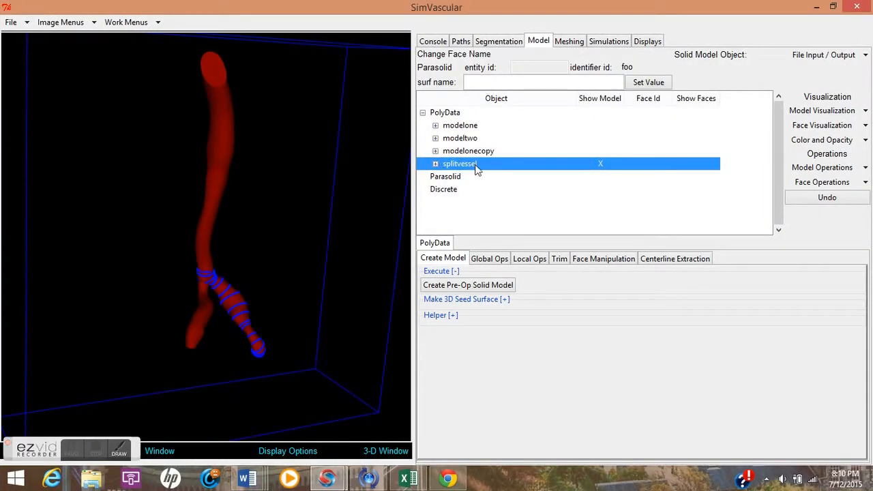
{"action": "left_click", "coordinate": [866, 55]}
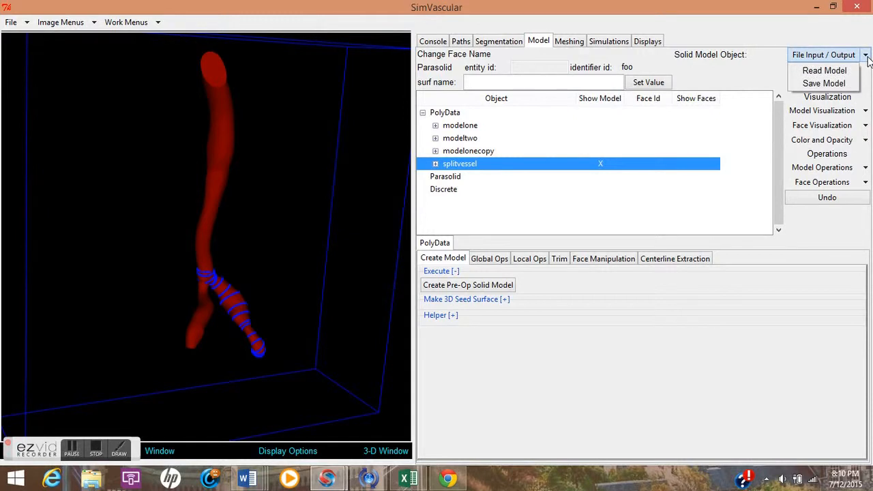
{"action": "left_click", "coordinate": [825, 84]}
{"action": "left_click", "coordinate": [111, 101]}
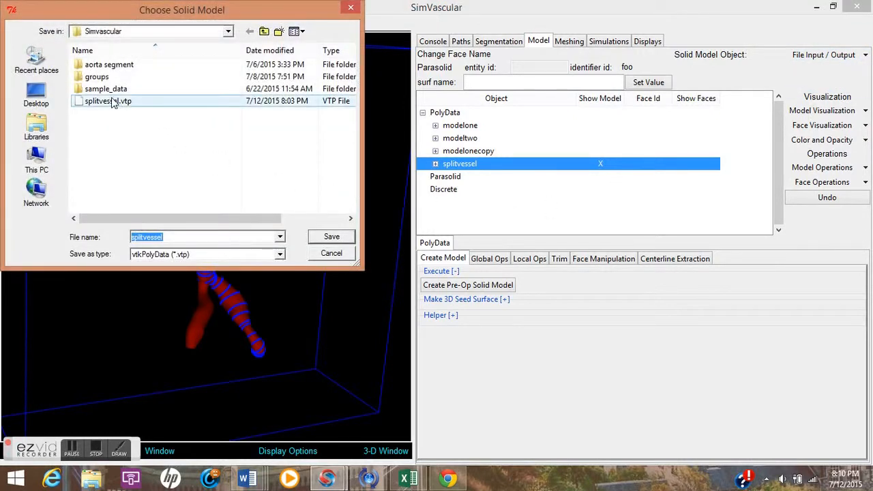
{"action": "left_click", "coordinate": [325, 240]}
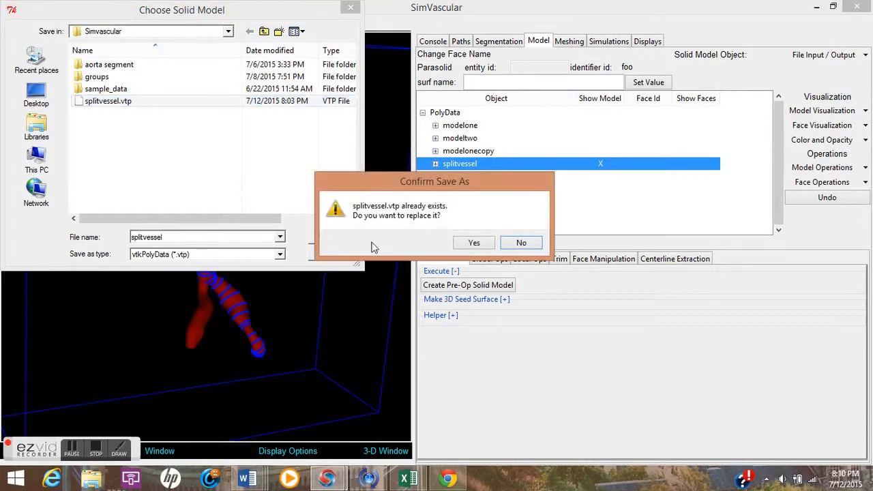
{"action": "left_click", "coordinate": [522, 243]}
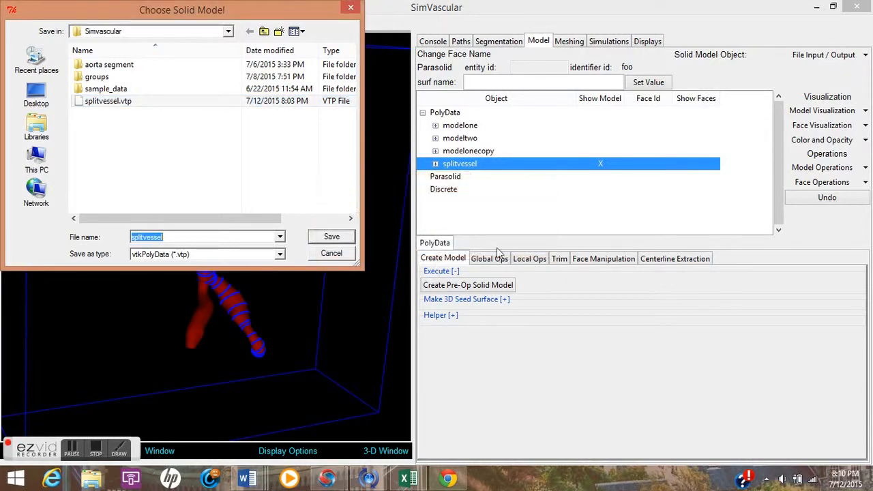
{"action": "left_click", "coordinate": [331, 252]}
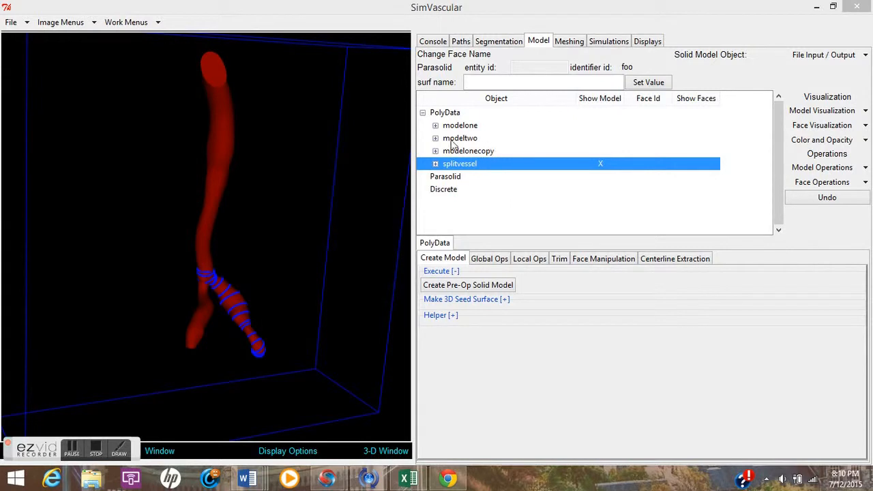